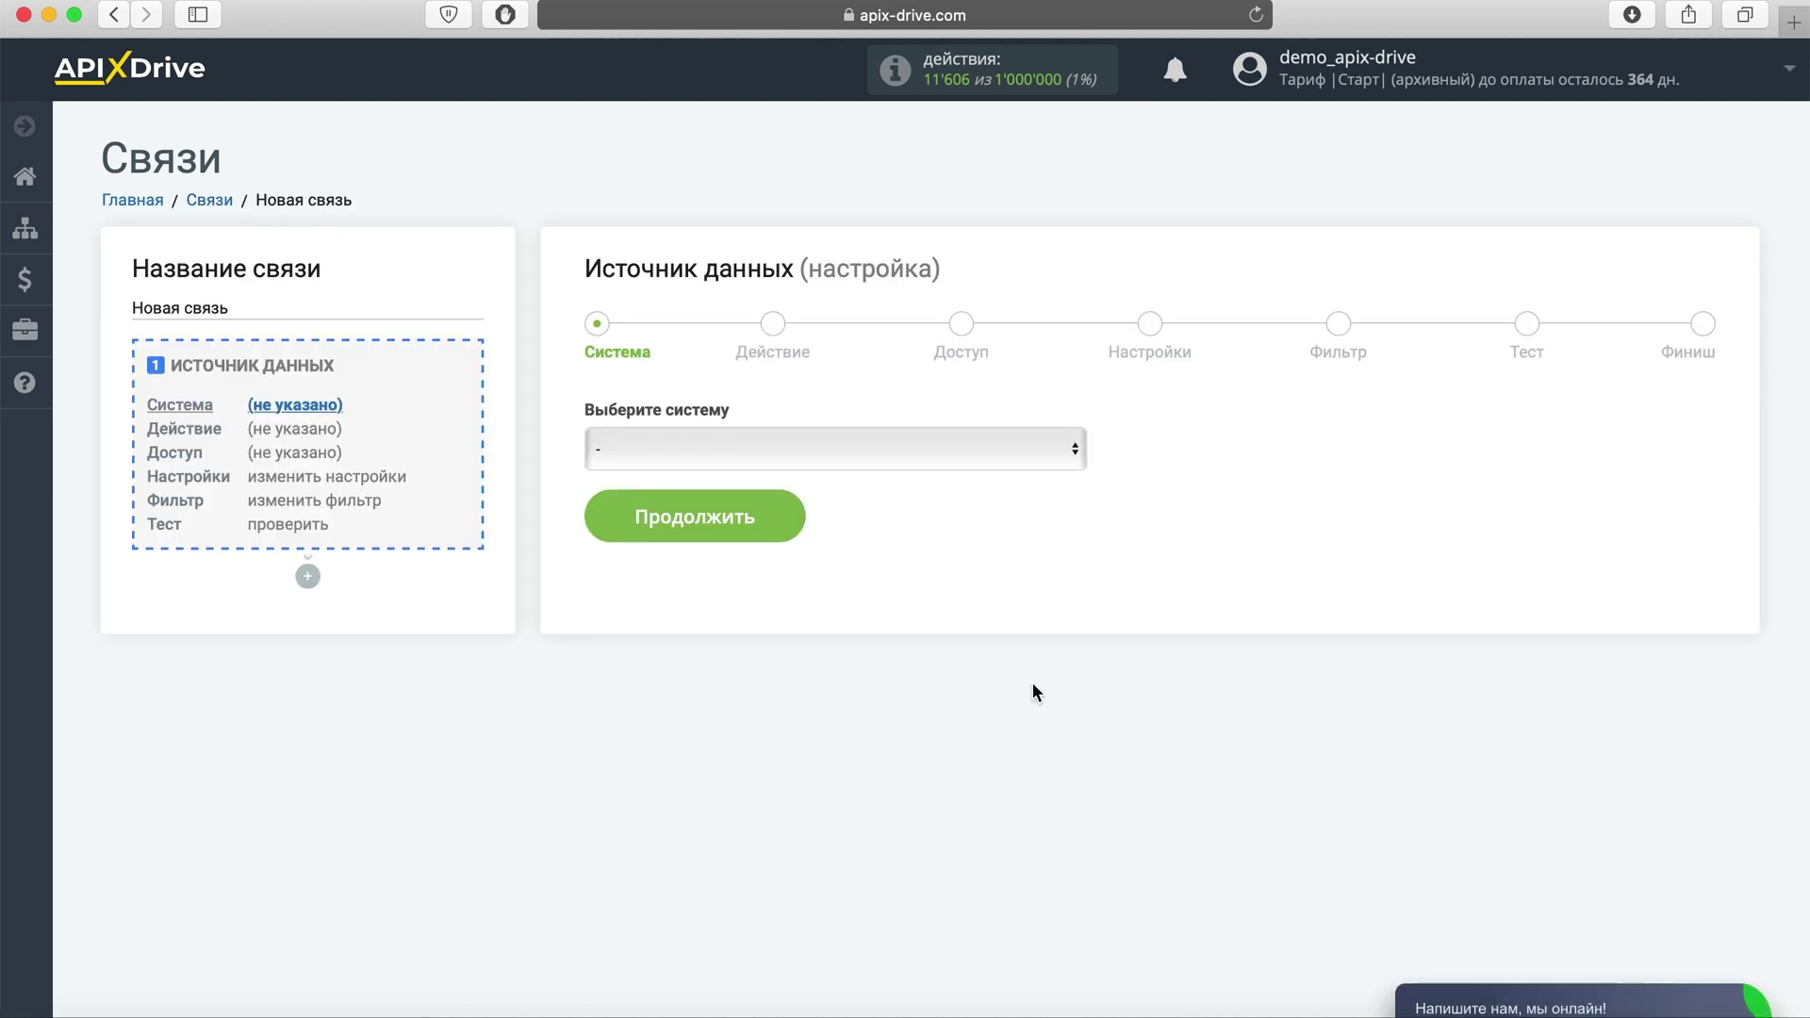
- Set Facebook as the data source system with the action "Загрузить лиды"
{"action": "left_click", "coordinate": [919, 449]}
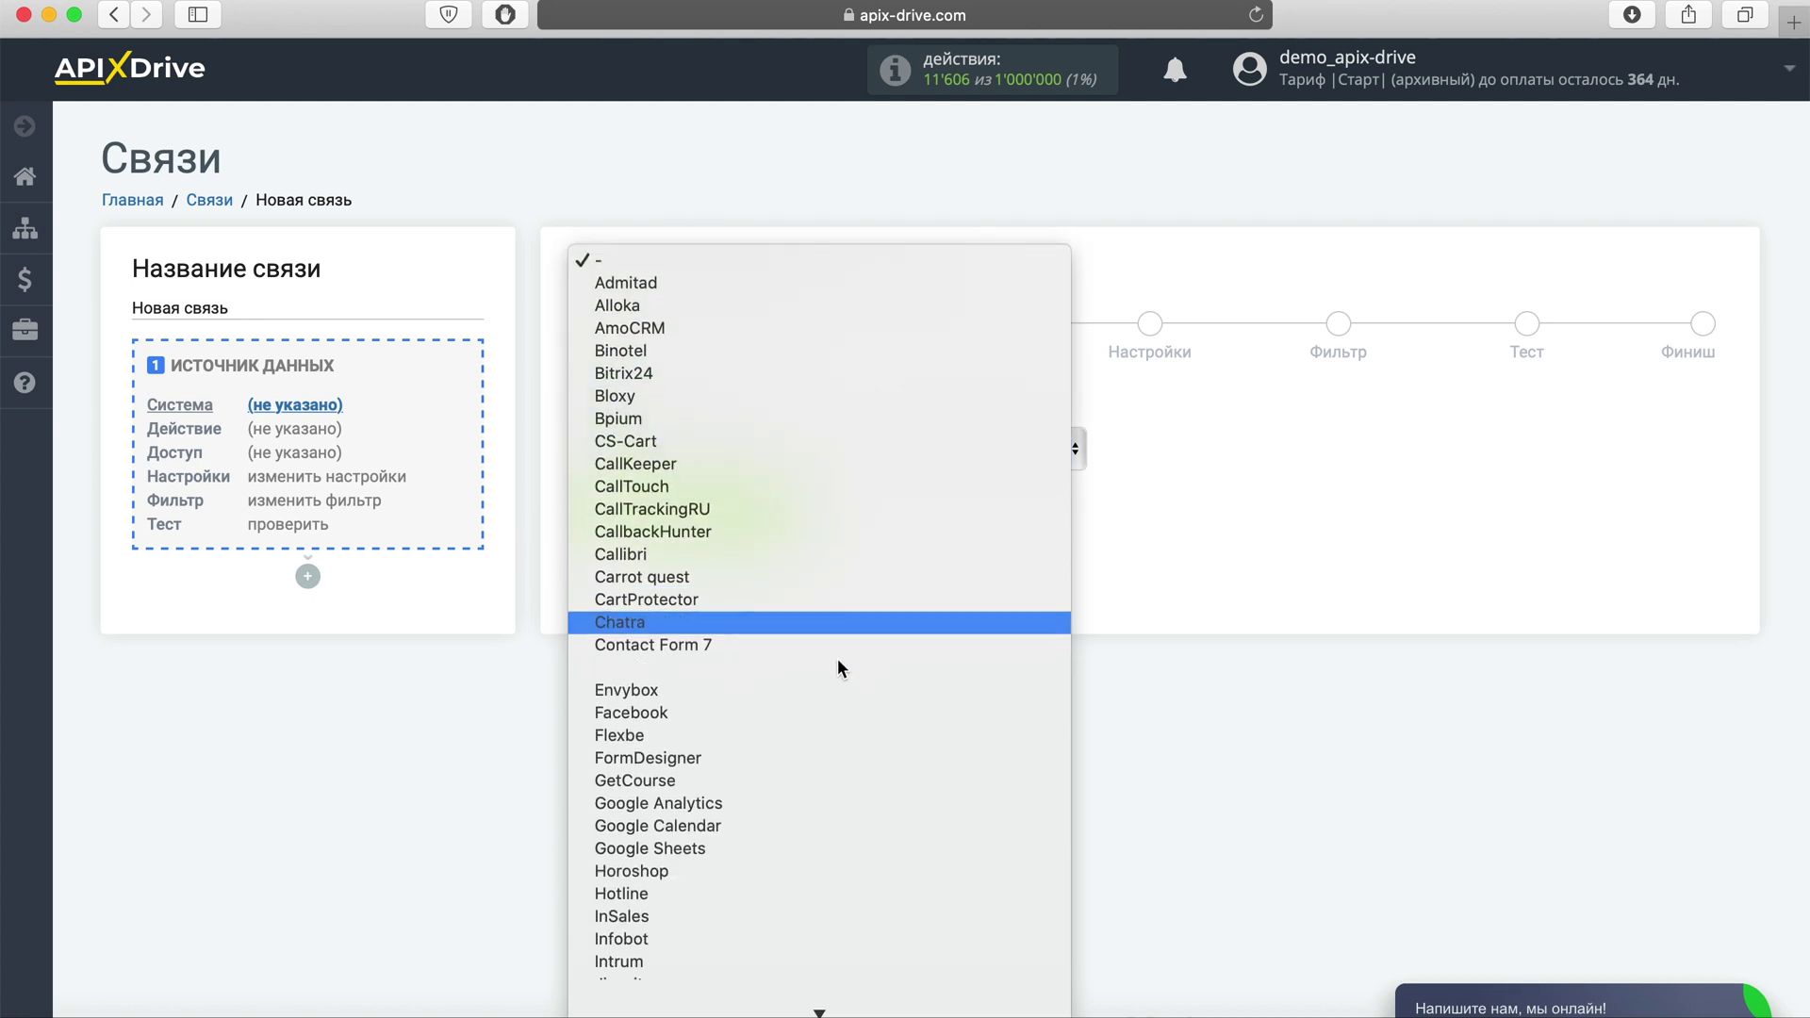
{"action": "left_click", "coordinate": [839, 451]}
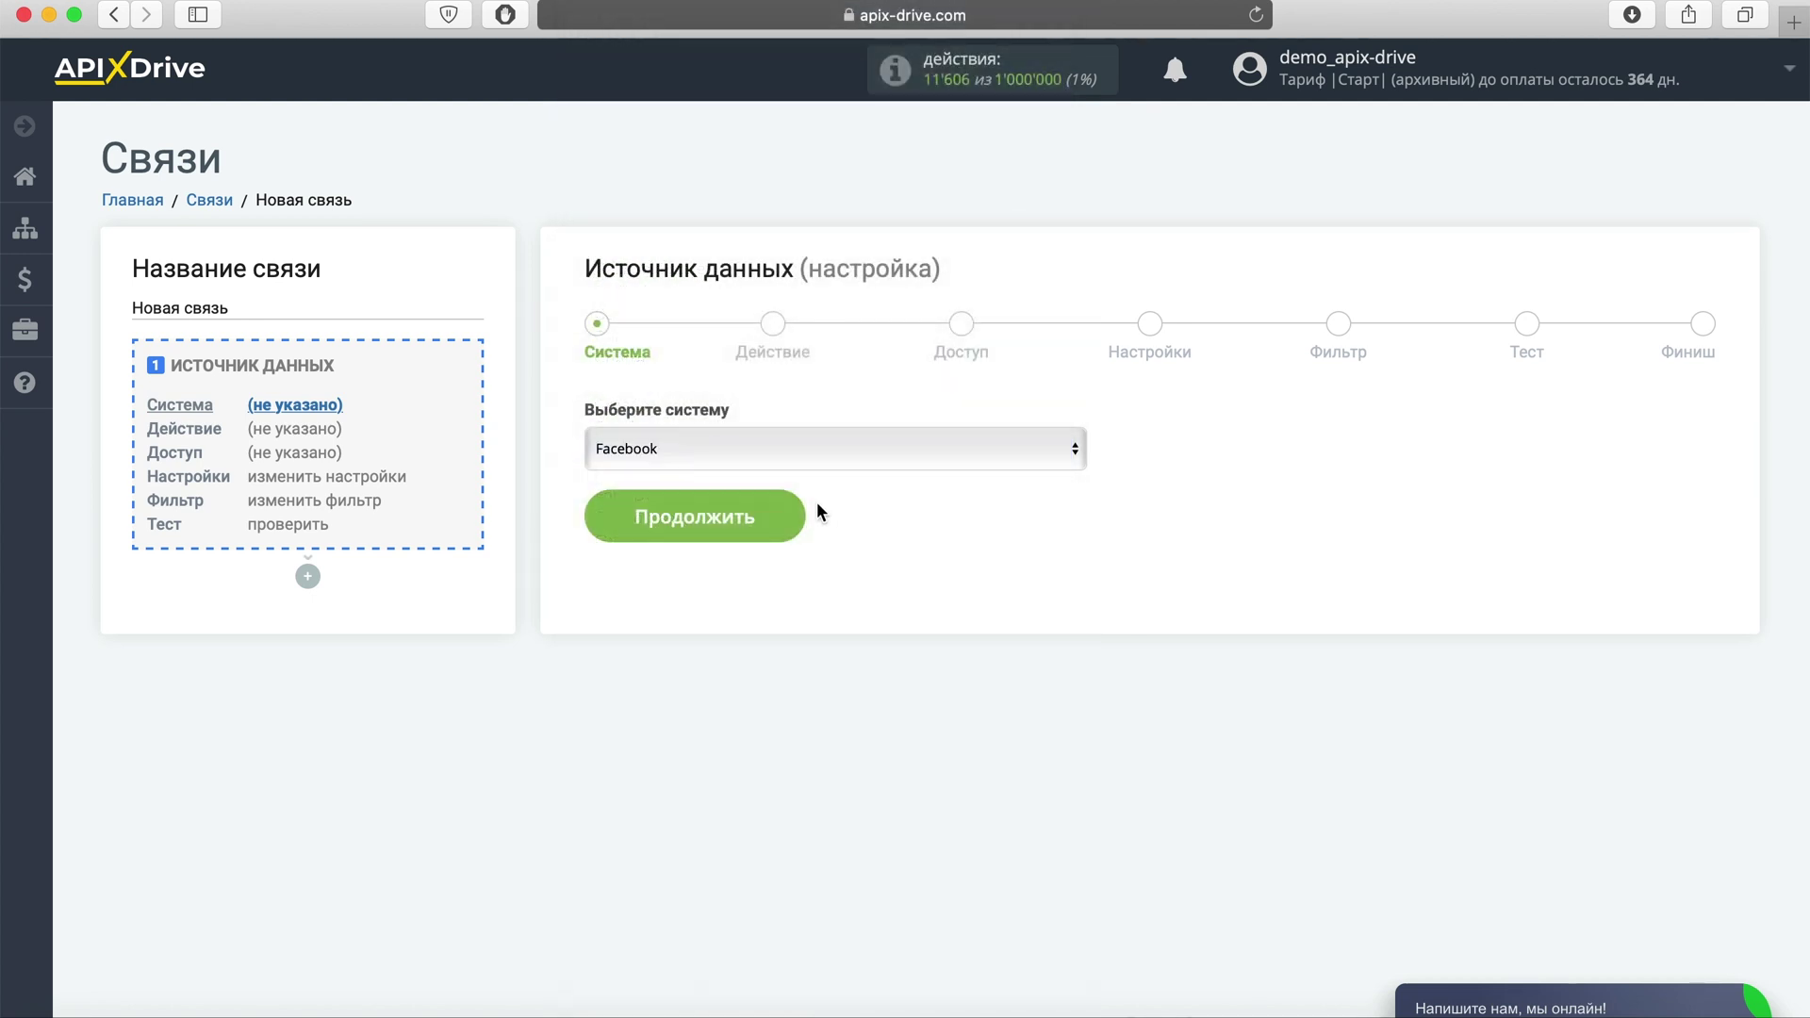
{"action": "left_click", "coordinate": [798, 514]}
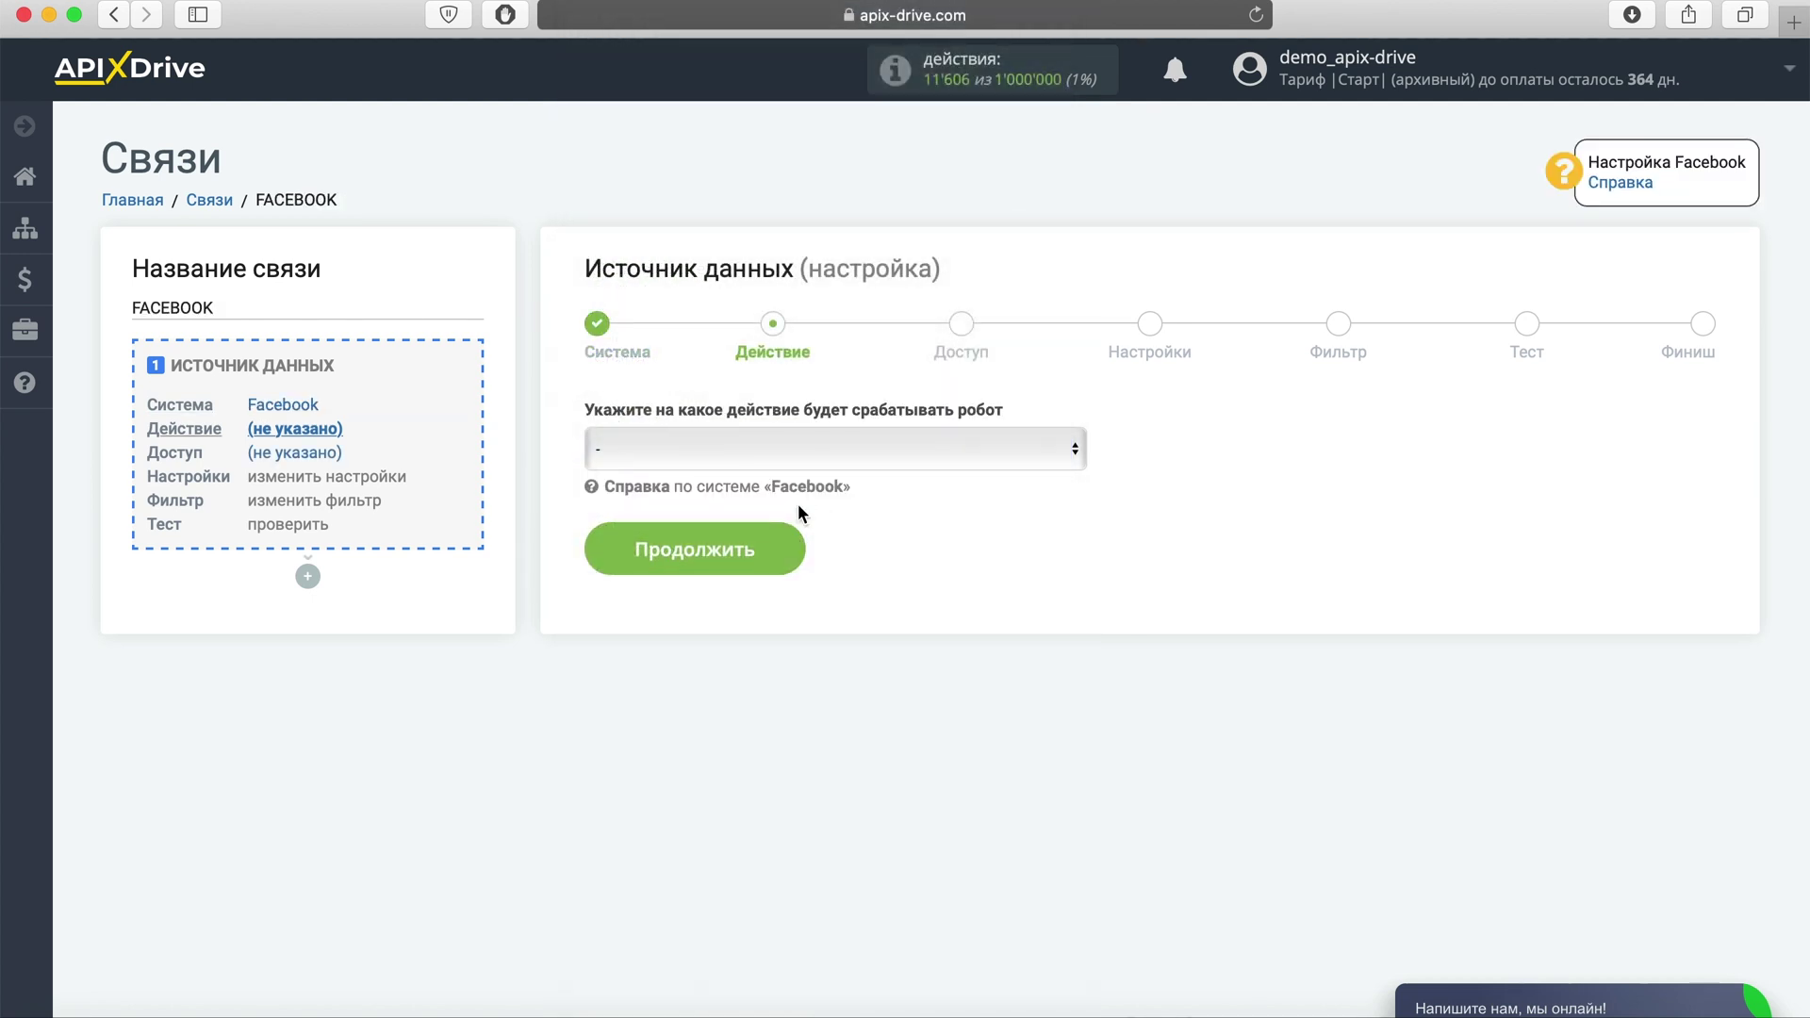
{"action": "left_click", "coordinate": [796, 457]}
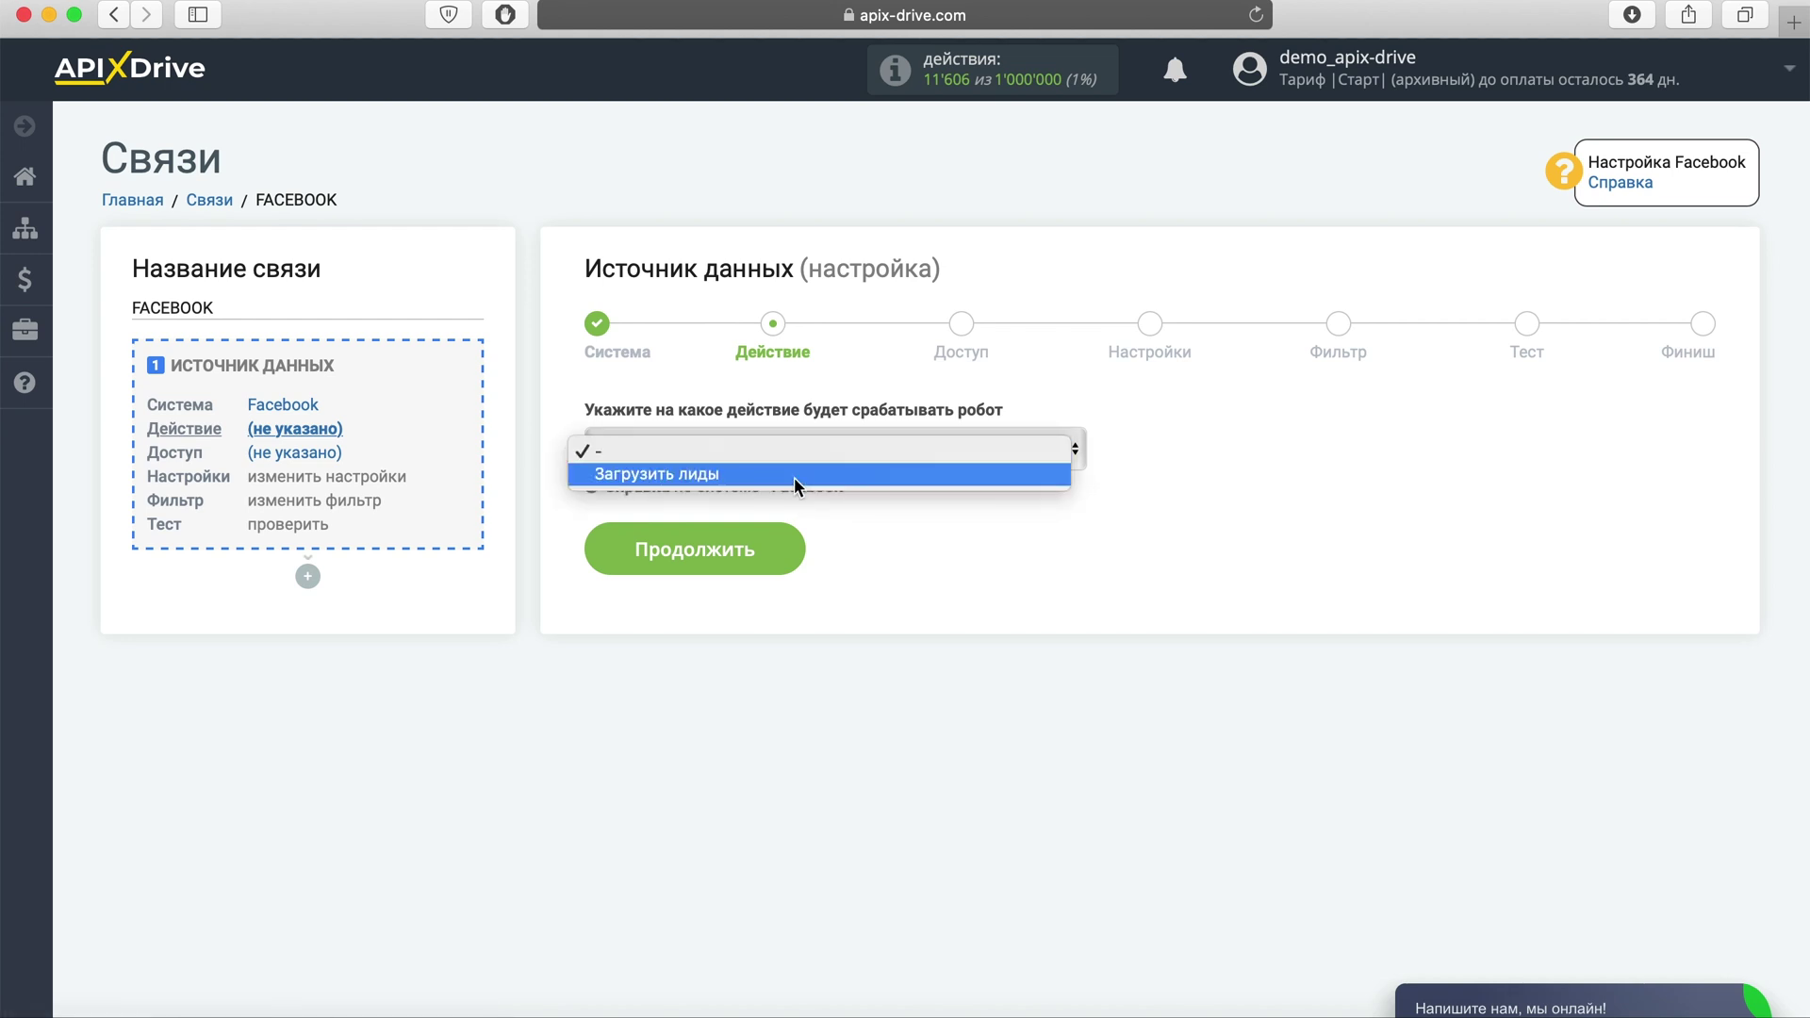
{"action": "left_click", "coordinate": [794, 477]}
{"action": "left_click", "coordinate": [764, 553]}
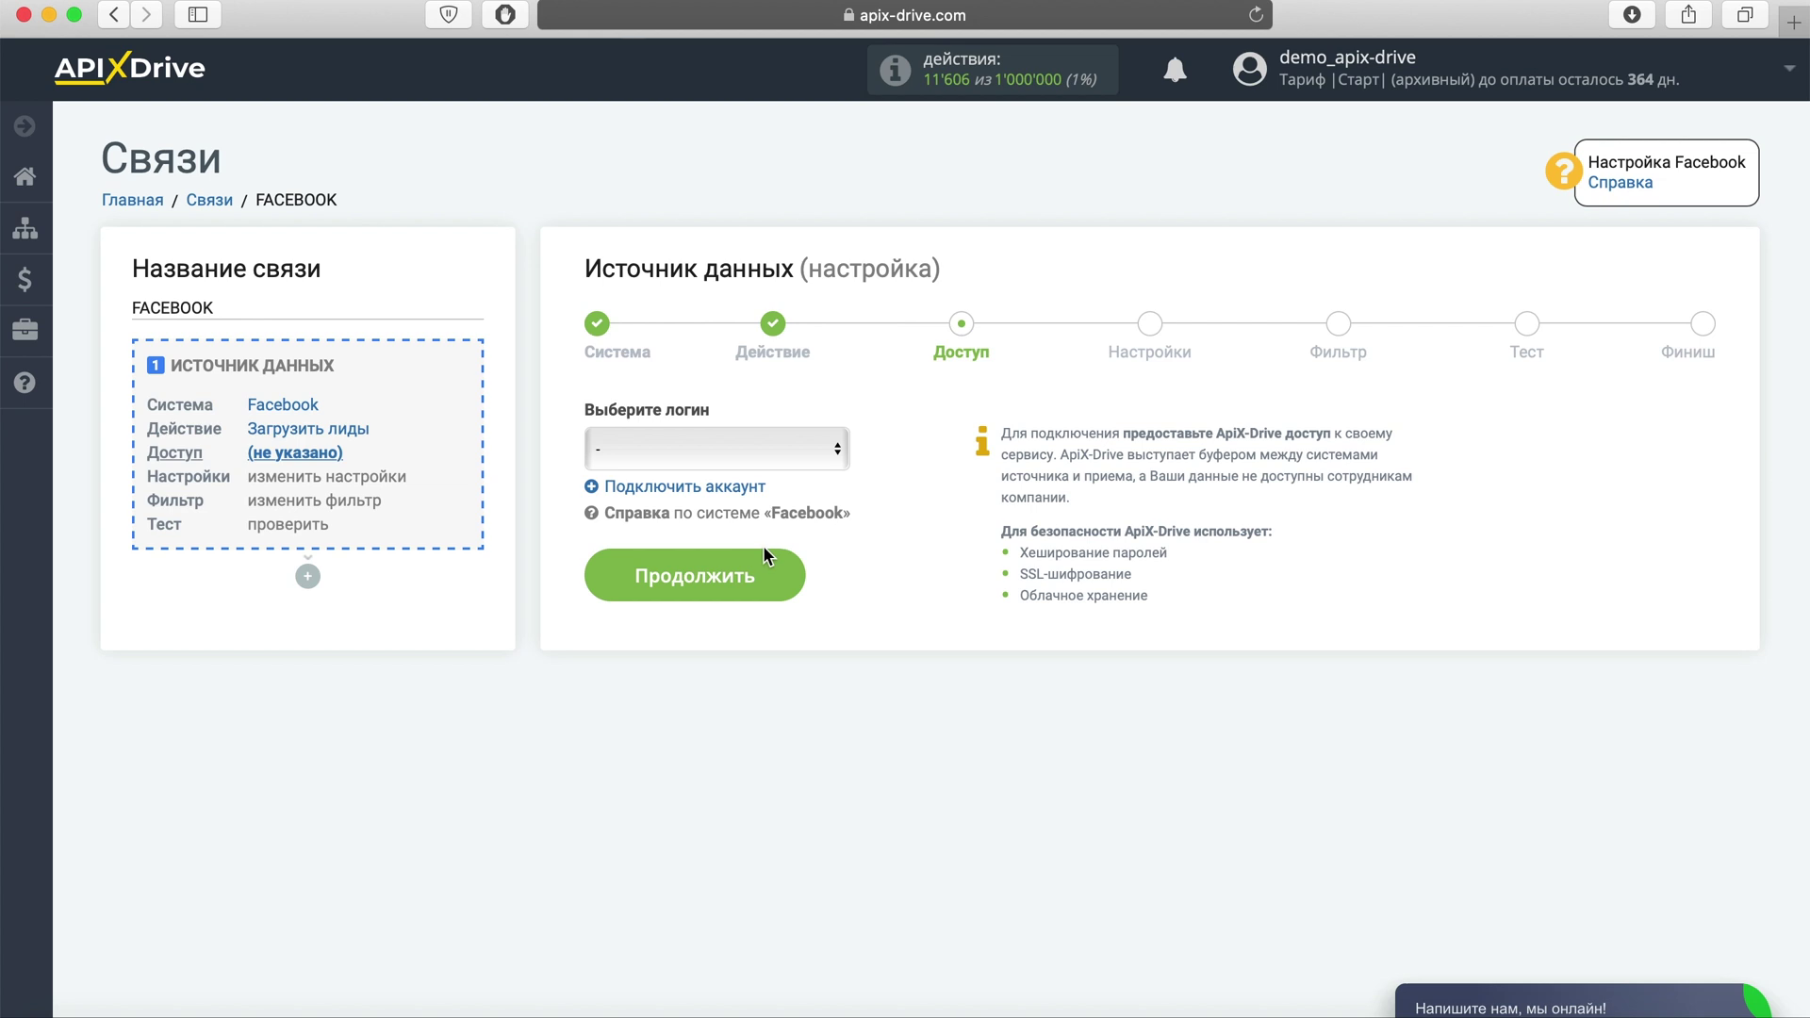
- Connect the Facebook account, grant ApiX-Drive access to all its Pages with the default permissions, and continue with that login
{"action": "left_click", "coordinate": [727, 488]}
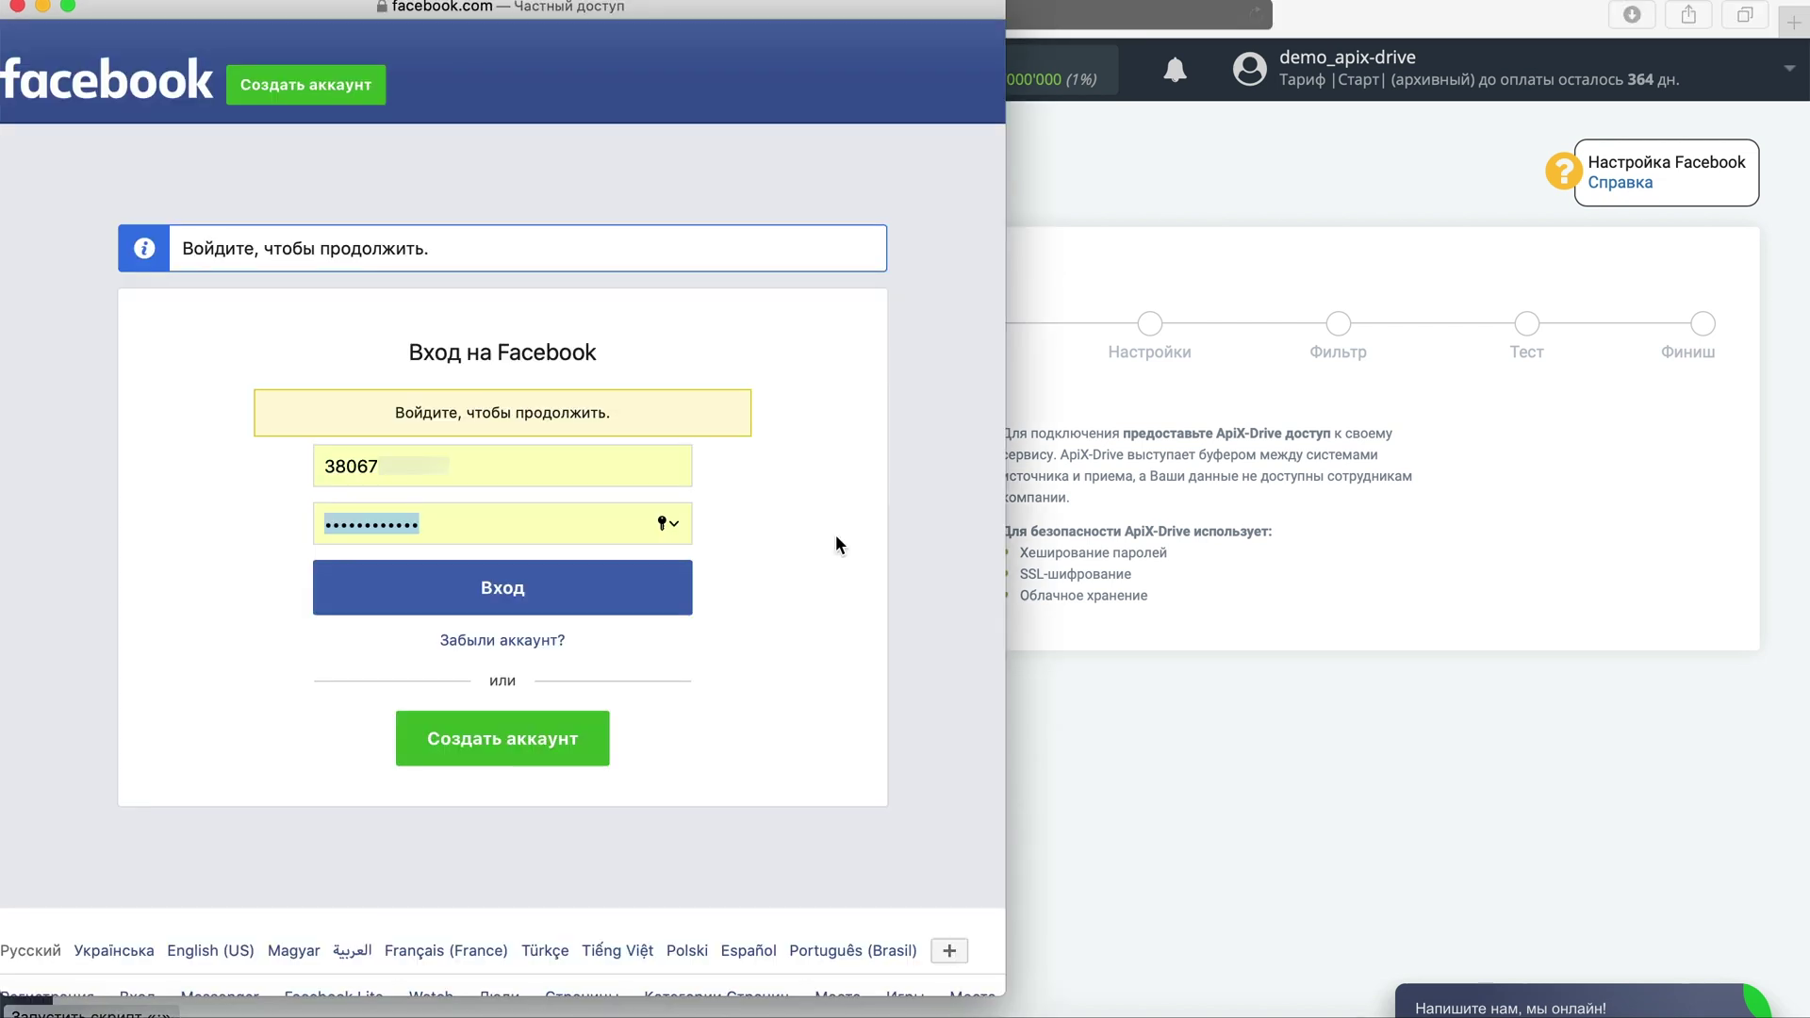
{"action": "left_click", "coordinate": [631, 570]}
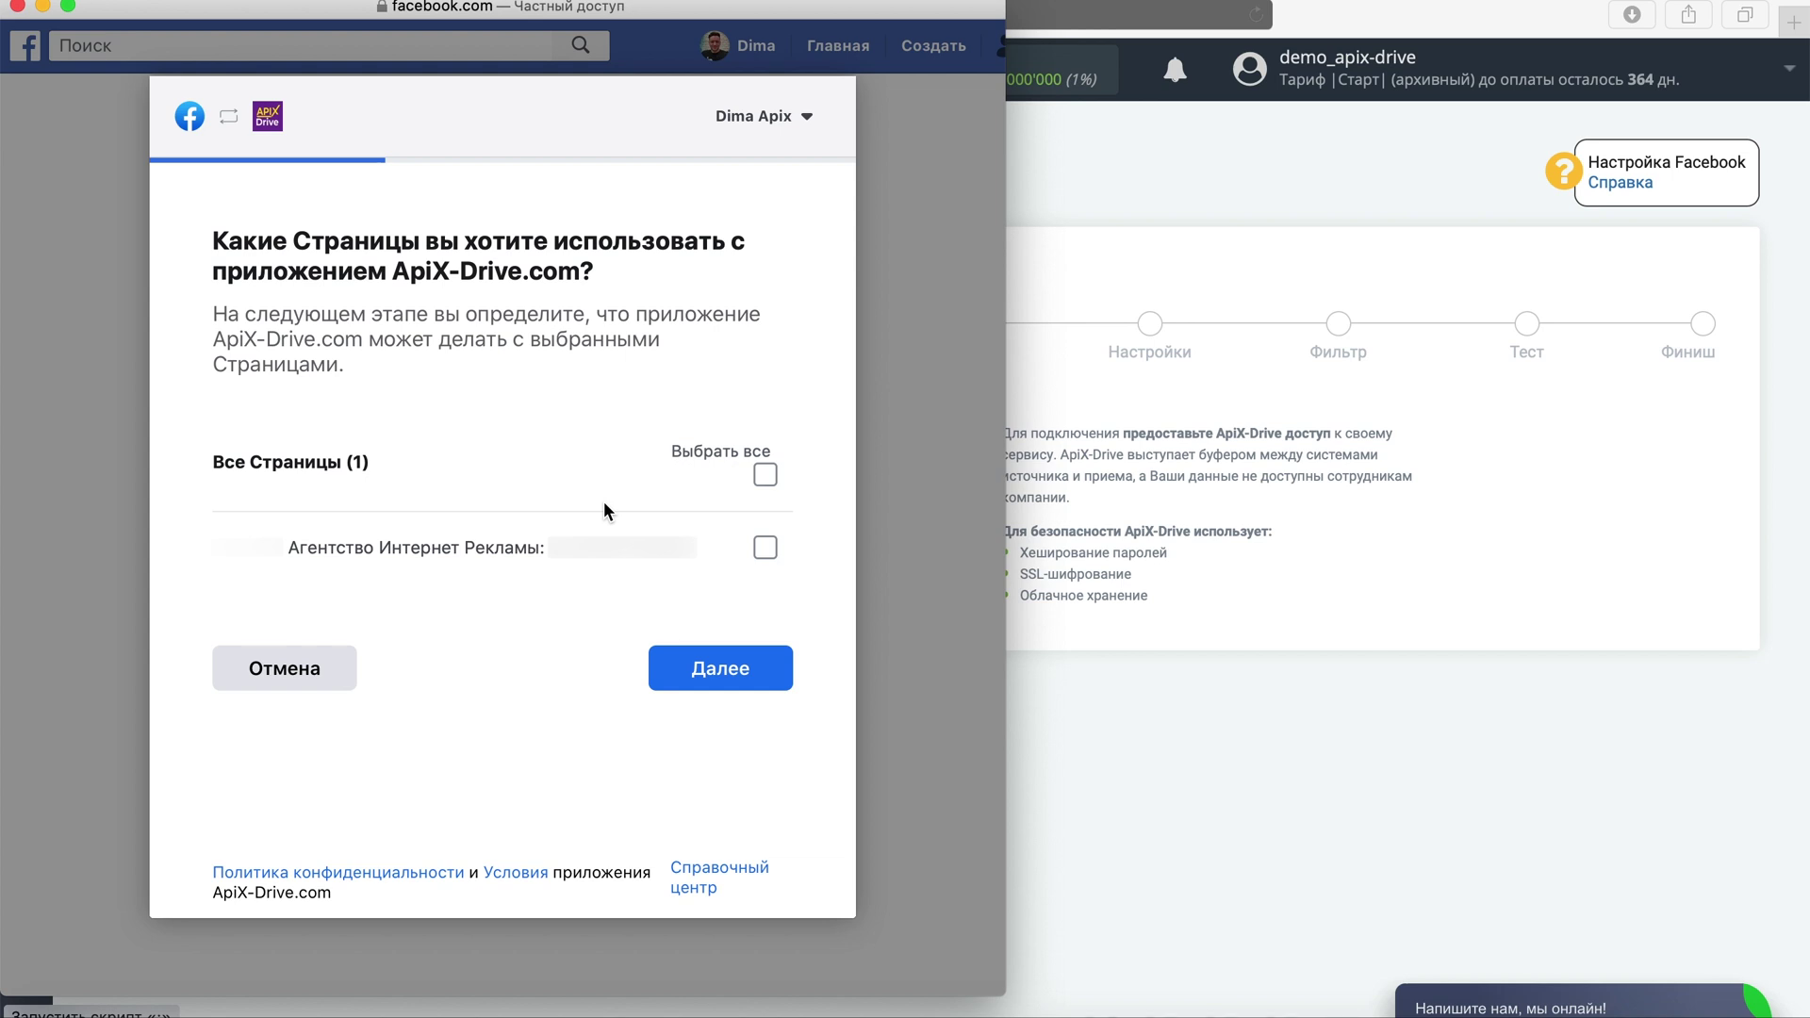
{"action": "left_click", "coordinate": [765, 477]}
{"action": "left_click", "coordinate": [728, 687]}
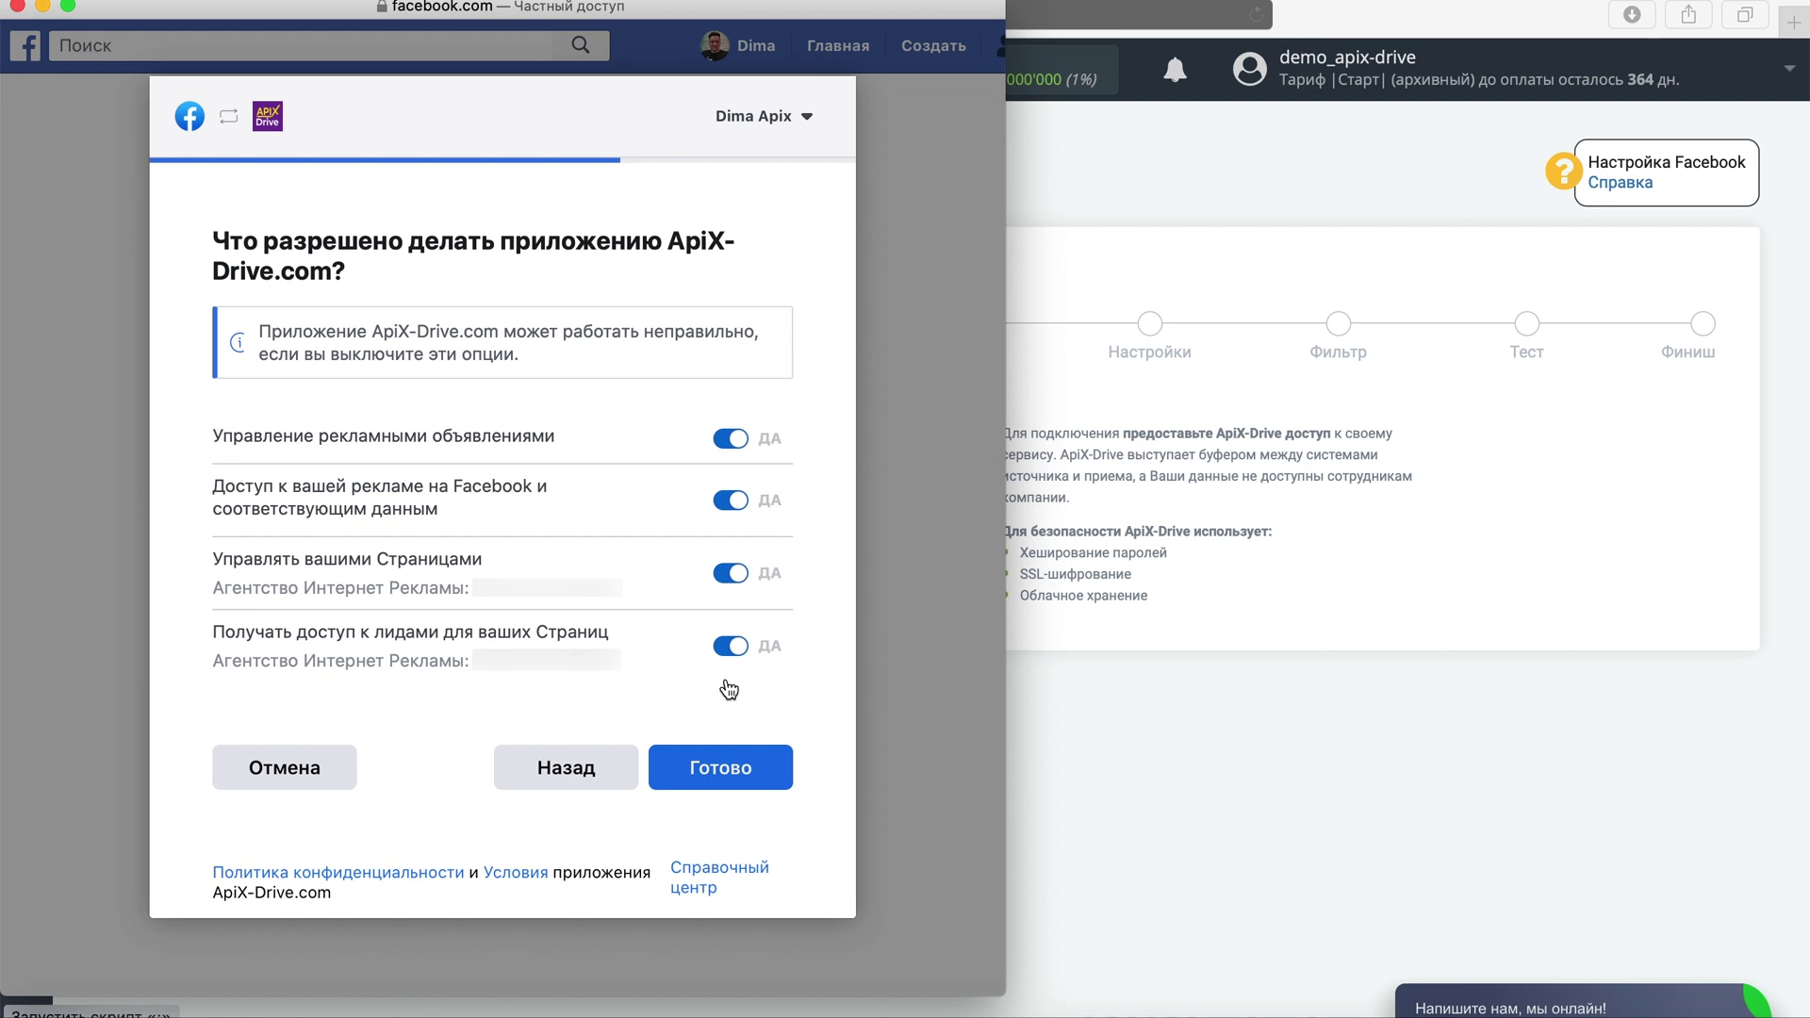
{"action": "left_click", "coordinate": [723, 762]}
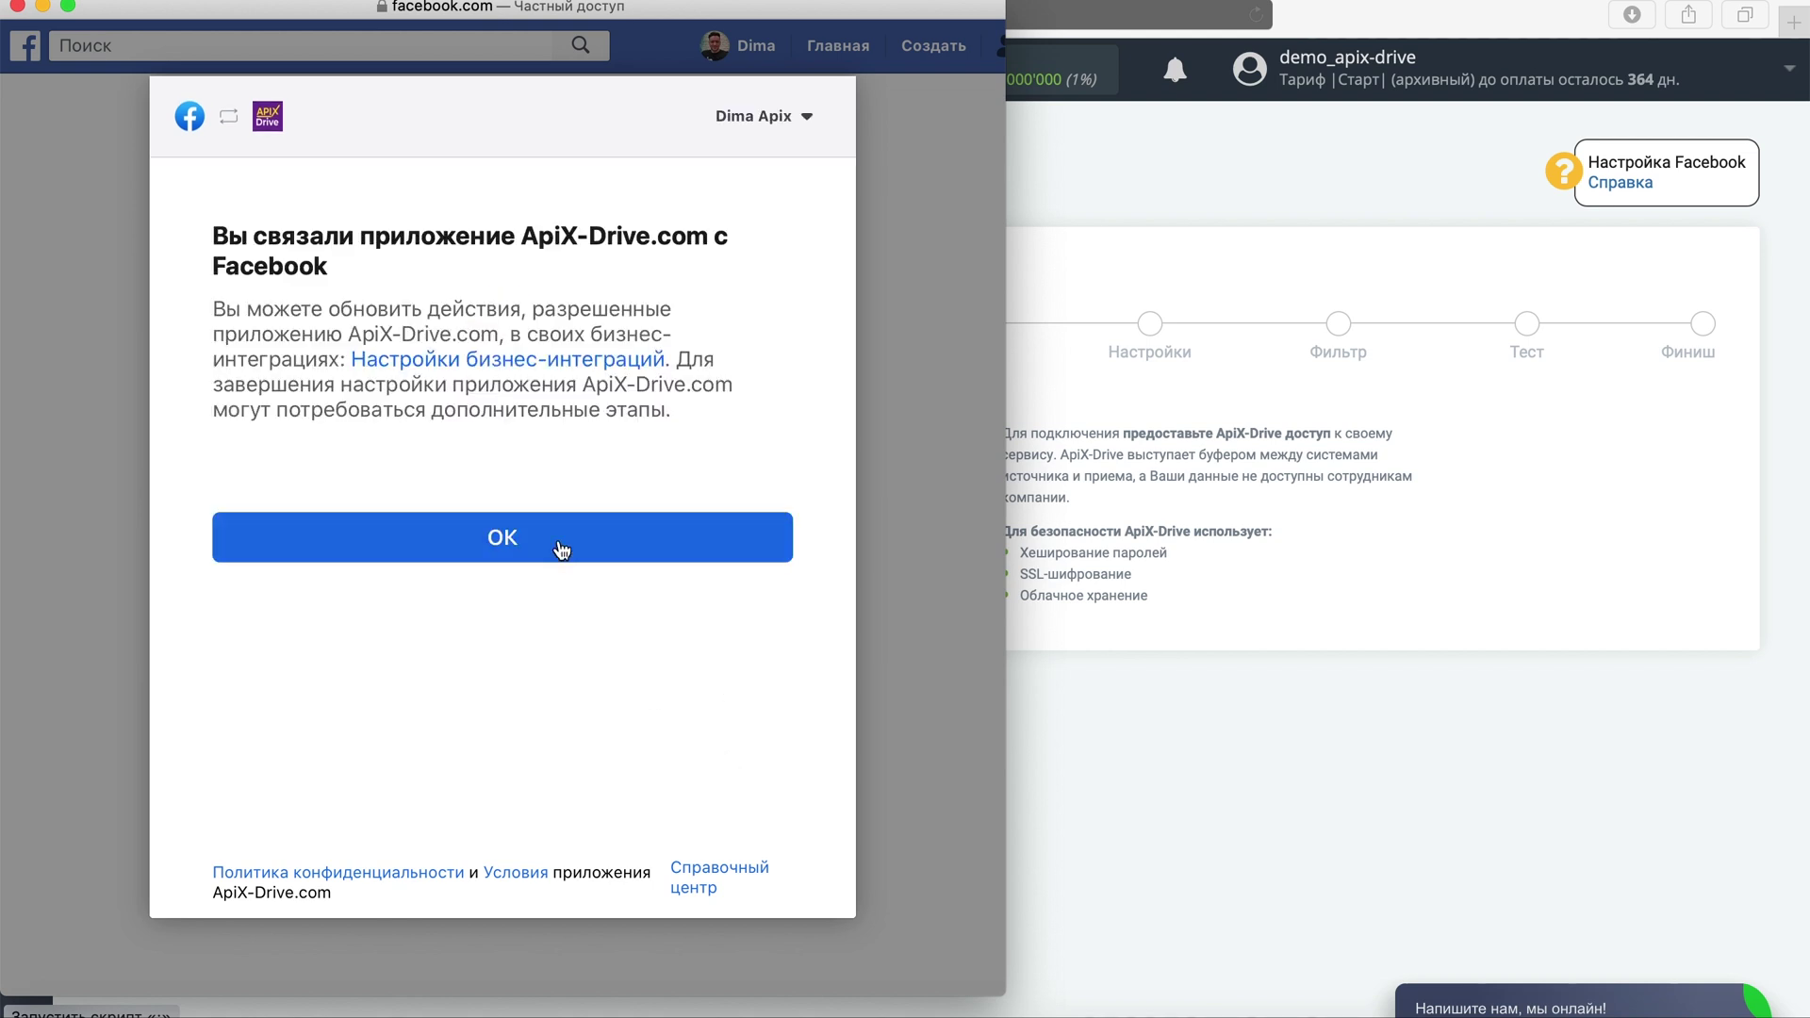
{"action": "left_click", "coordinate": [562, 552]}
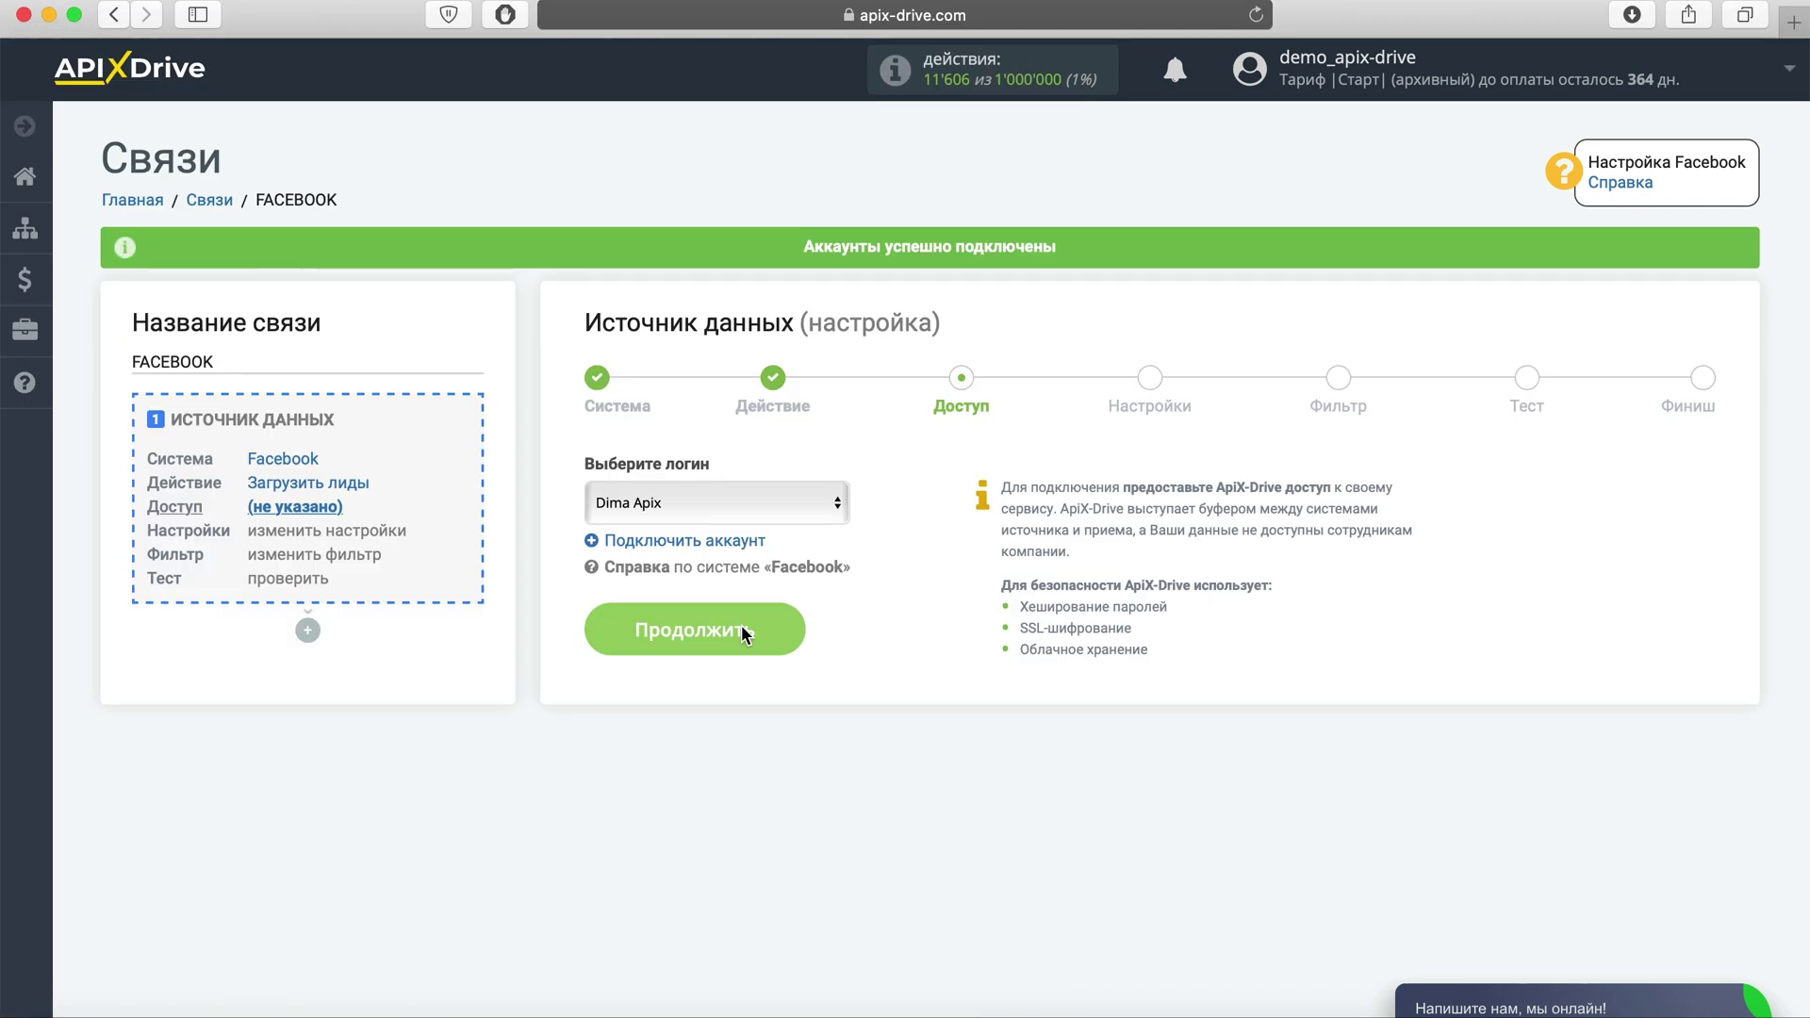
{"action": "left_click", "coordinate": [741, 625]}
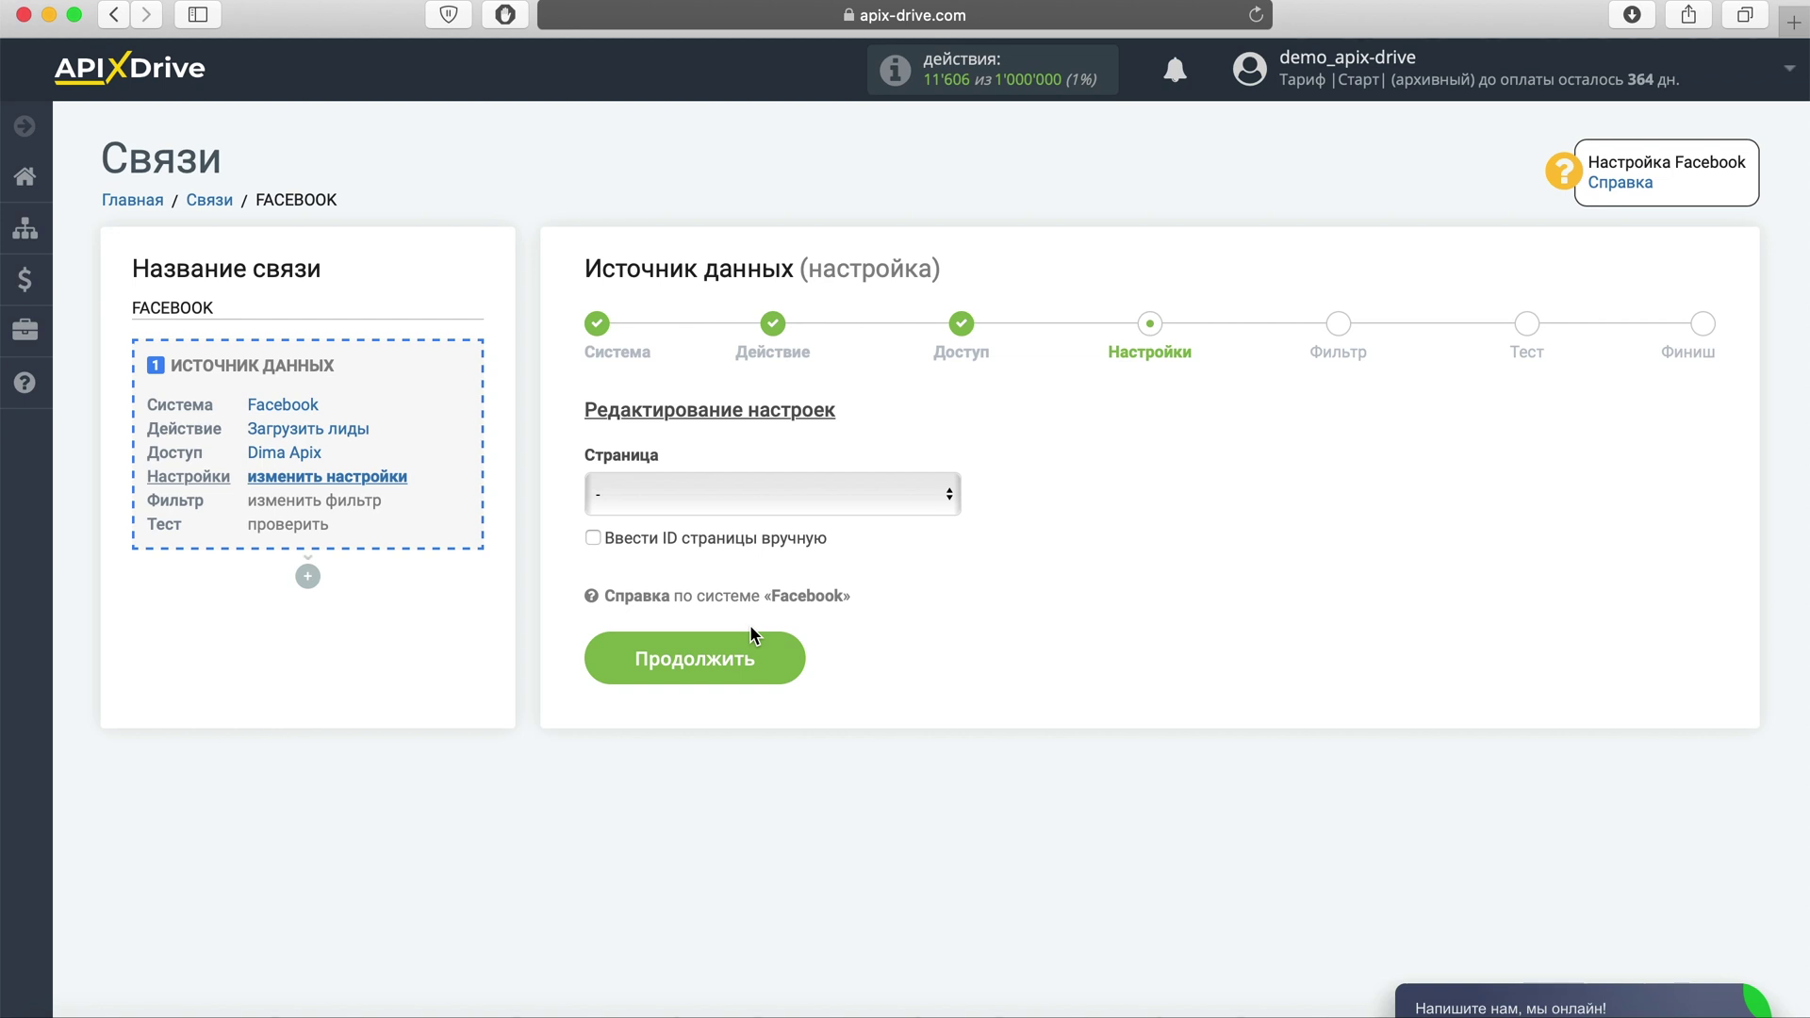
{"action": "left_click", "coordinate": [778, 495]}
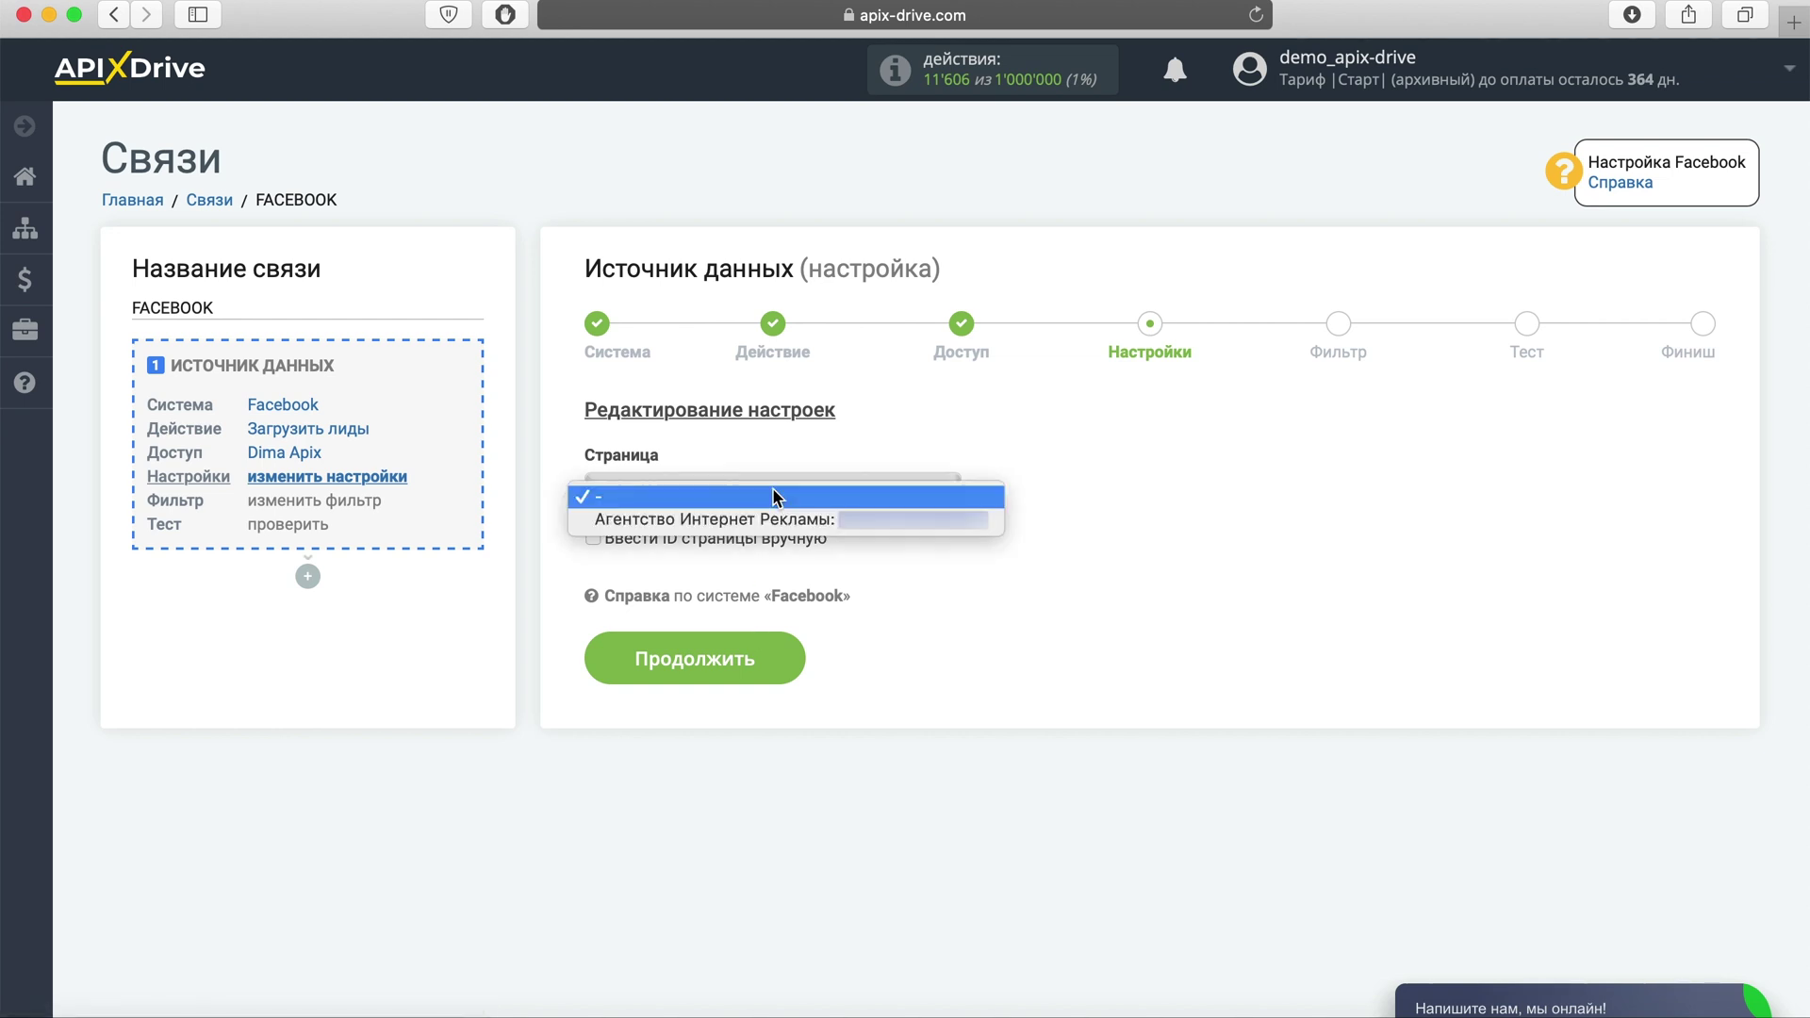
{"action": "left_click", "coordinate": [777, 519]}
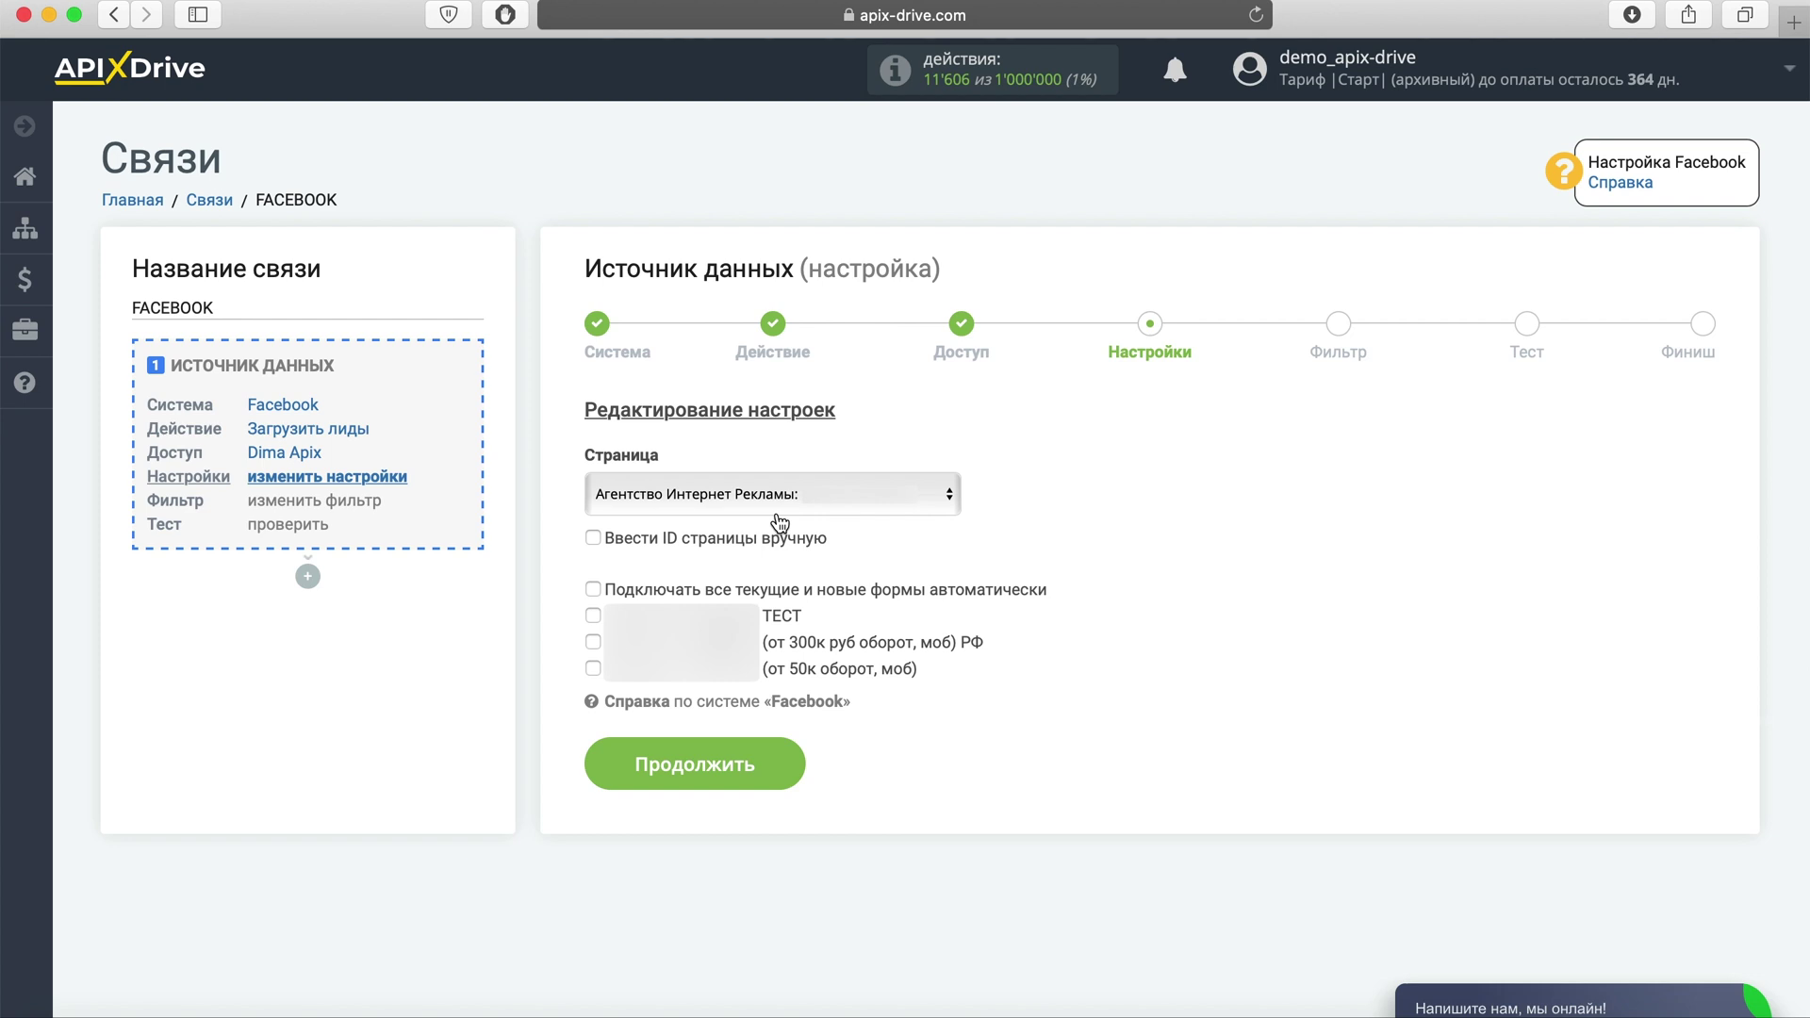
{"action": "left_click", "coordinate": [592, 589]}
{"action": "left_click", "coordinate": [304, 454]}
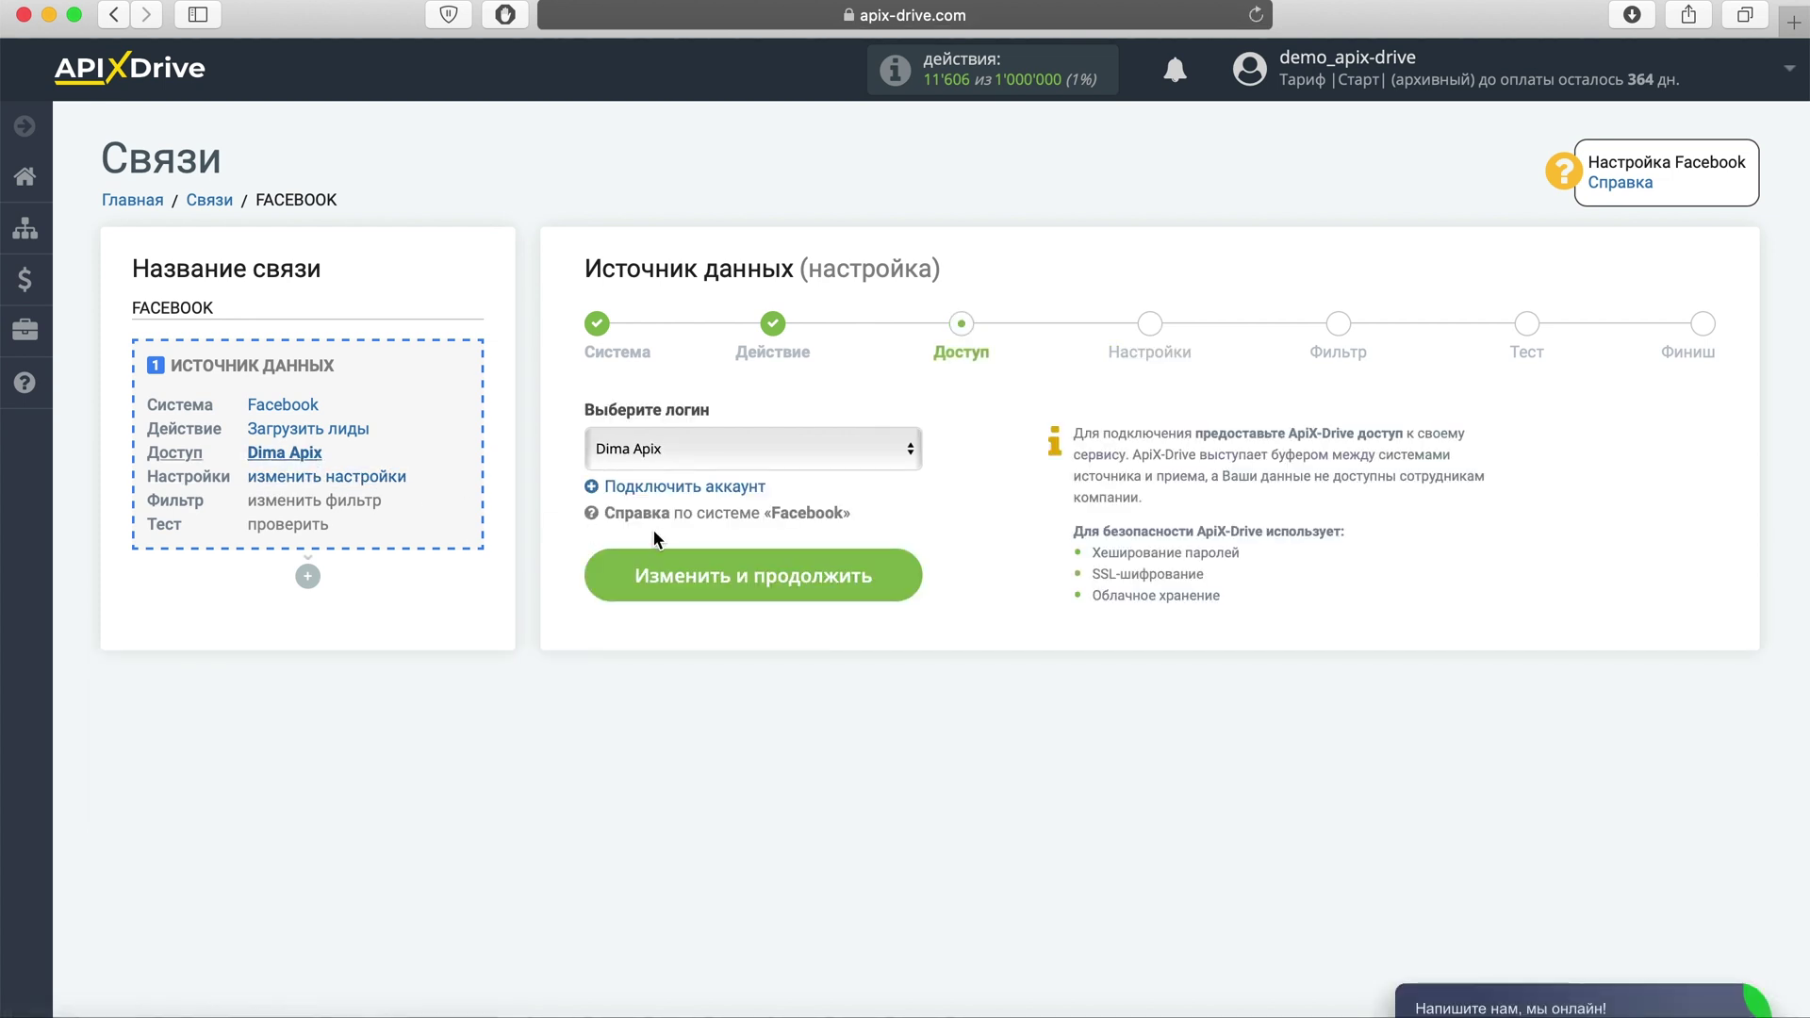
{"action": "left_click", "coordinate": [763, 573]}
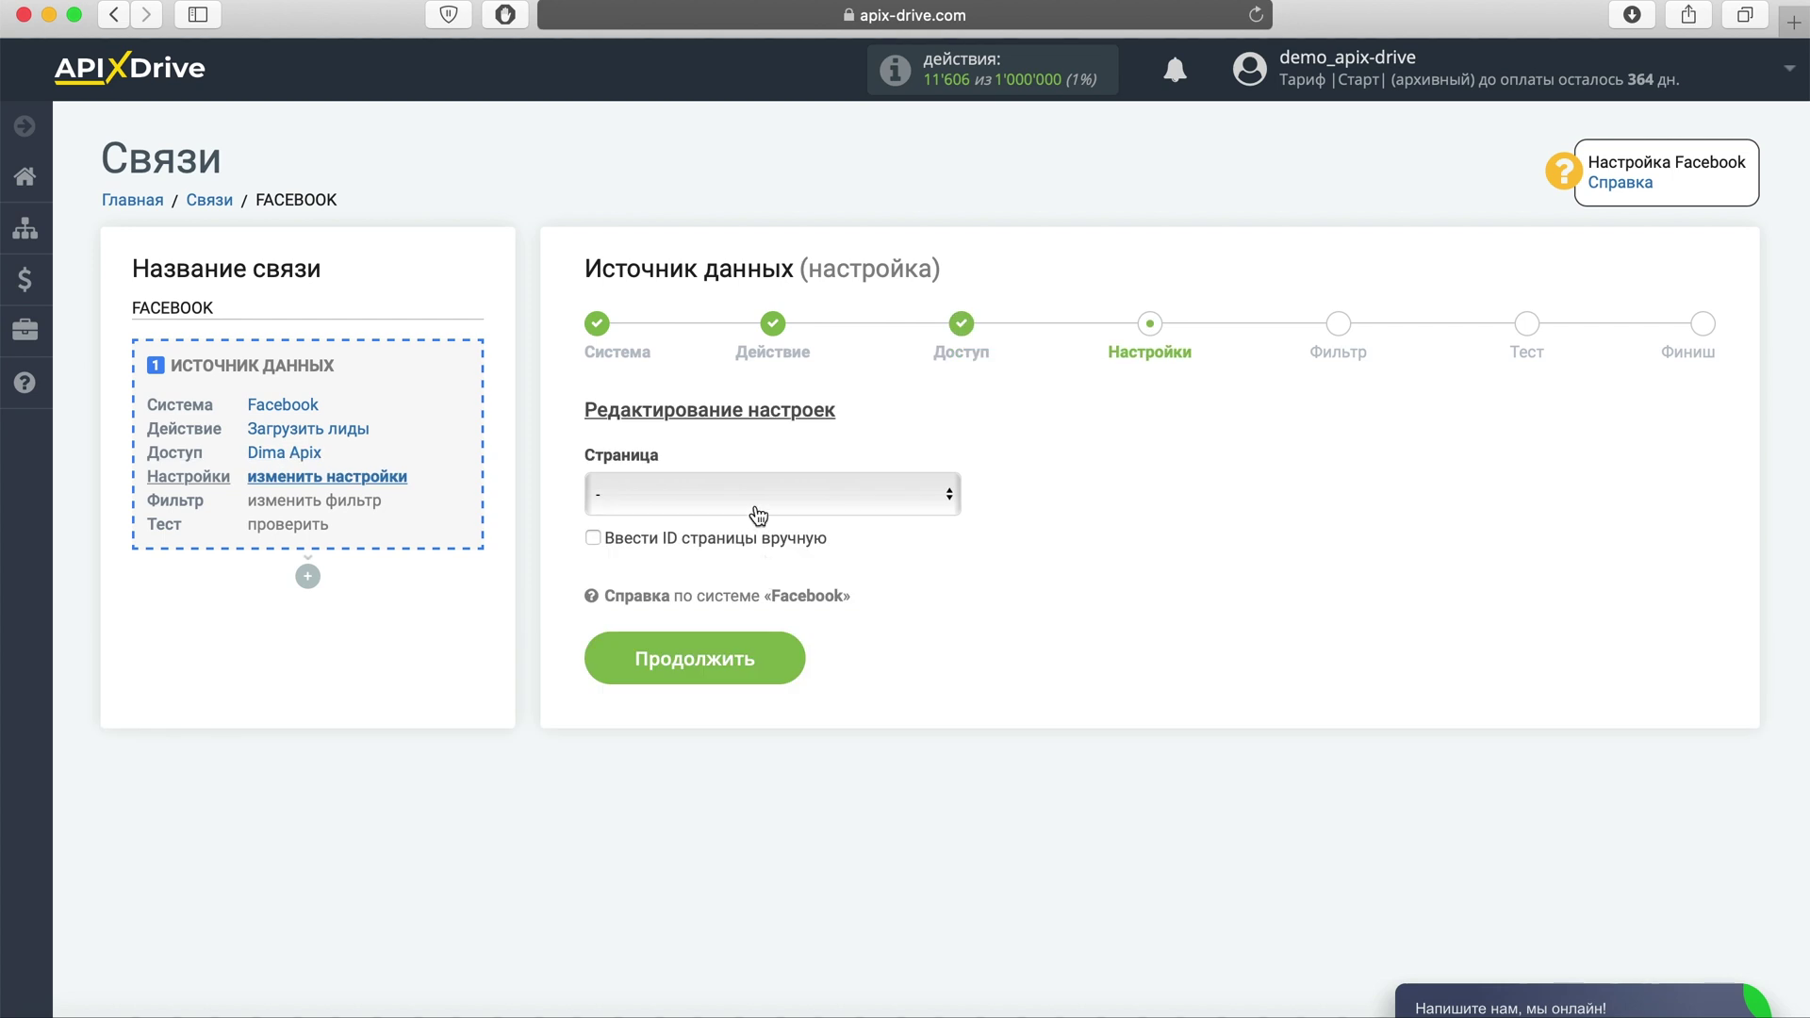
- Choose the "Агентство Интернет Рекламы" page, enable automatic connection of all current and new forms, and continue without a filter
{"action": "left_click", "coordinate": [752, 497]}
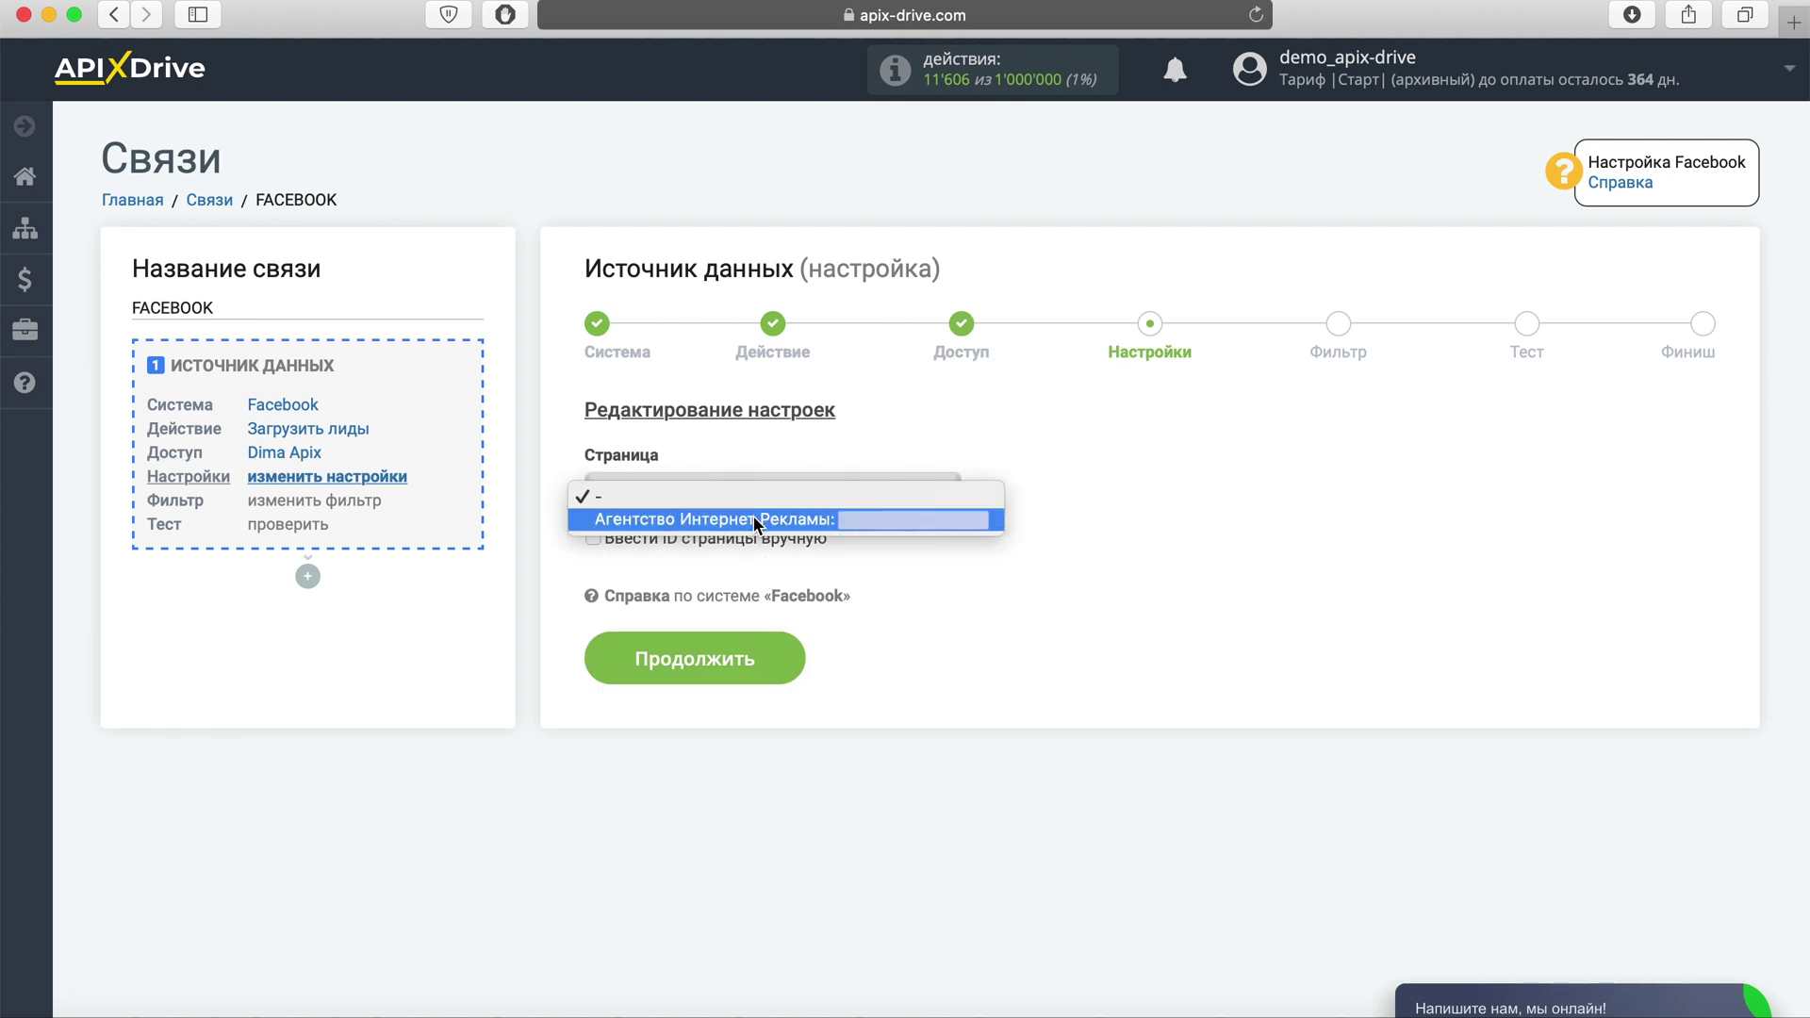
{"action": "left_click", "coordinate": [754, 518]}
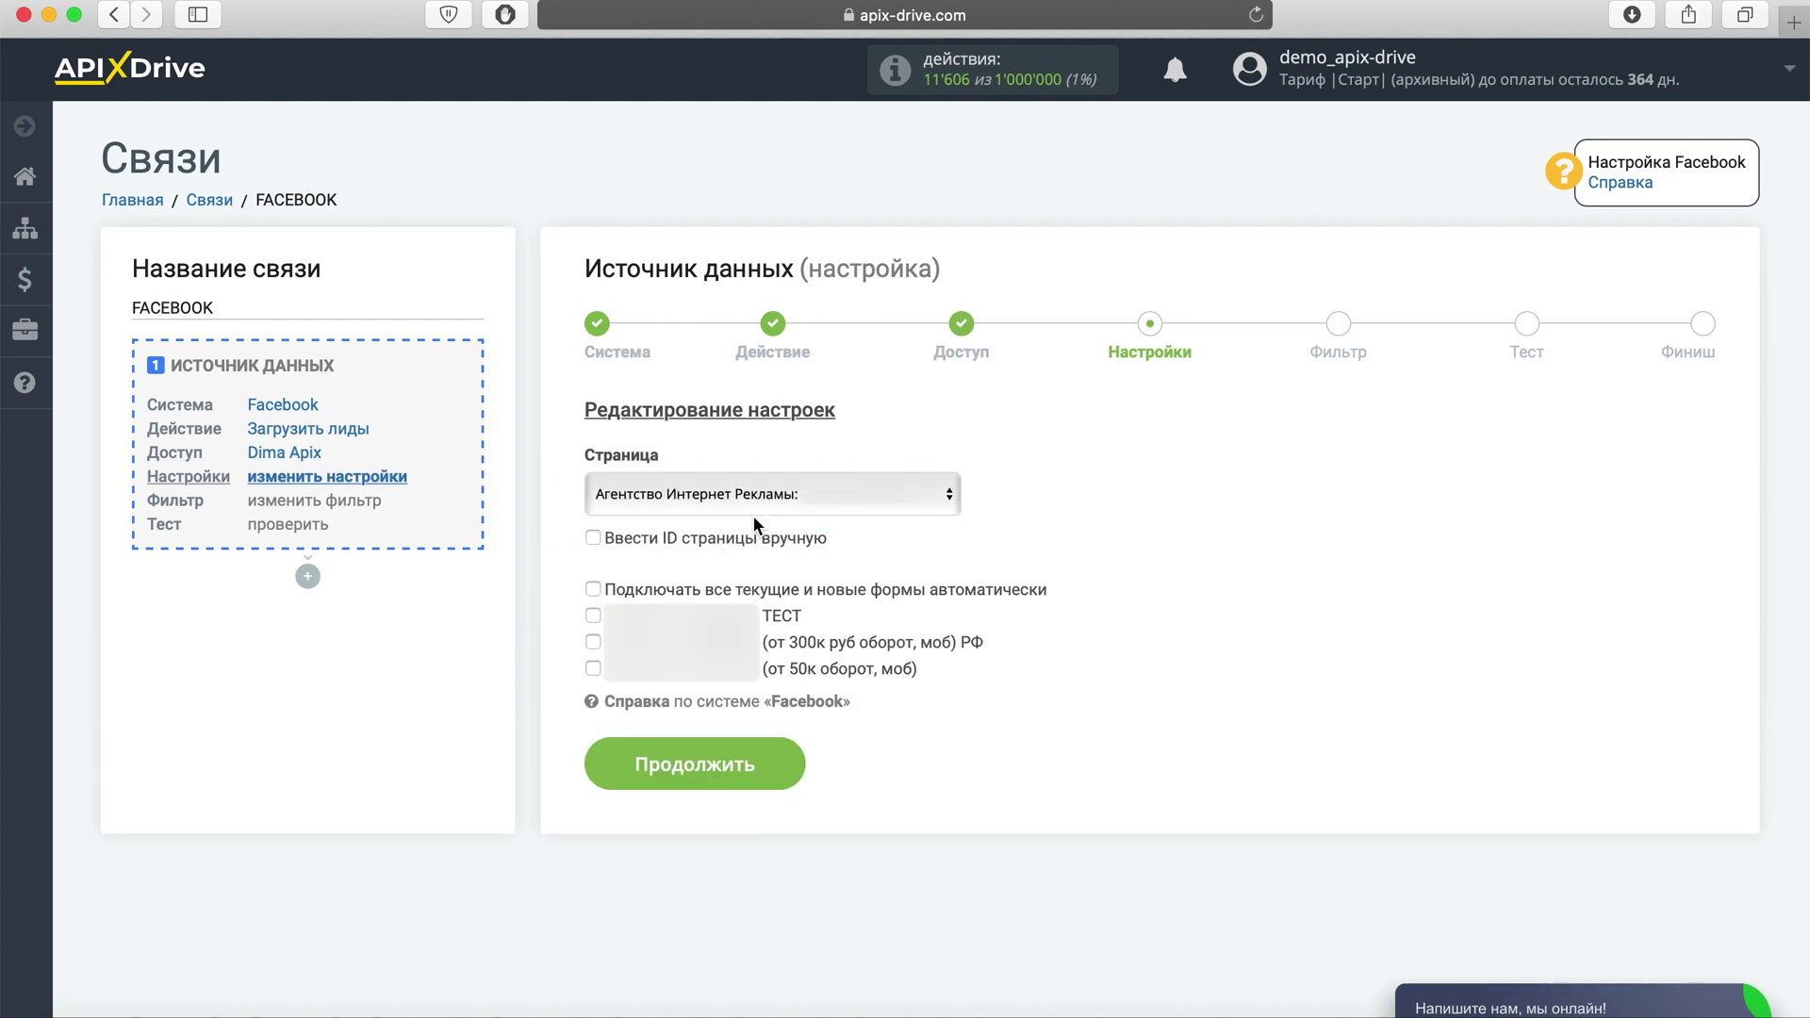
{"action": "left_click", "coordinate": [592, 588]}
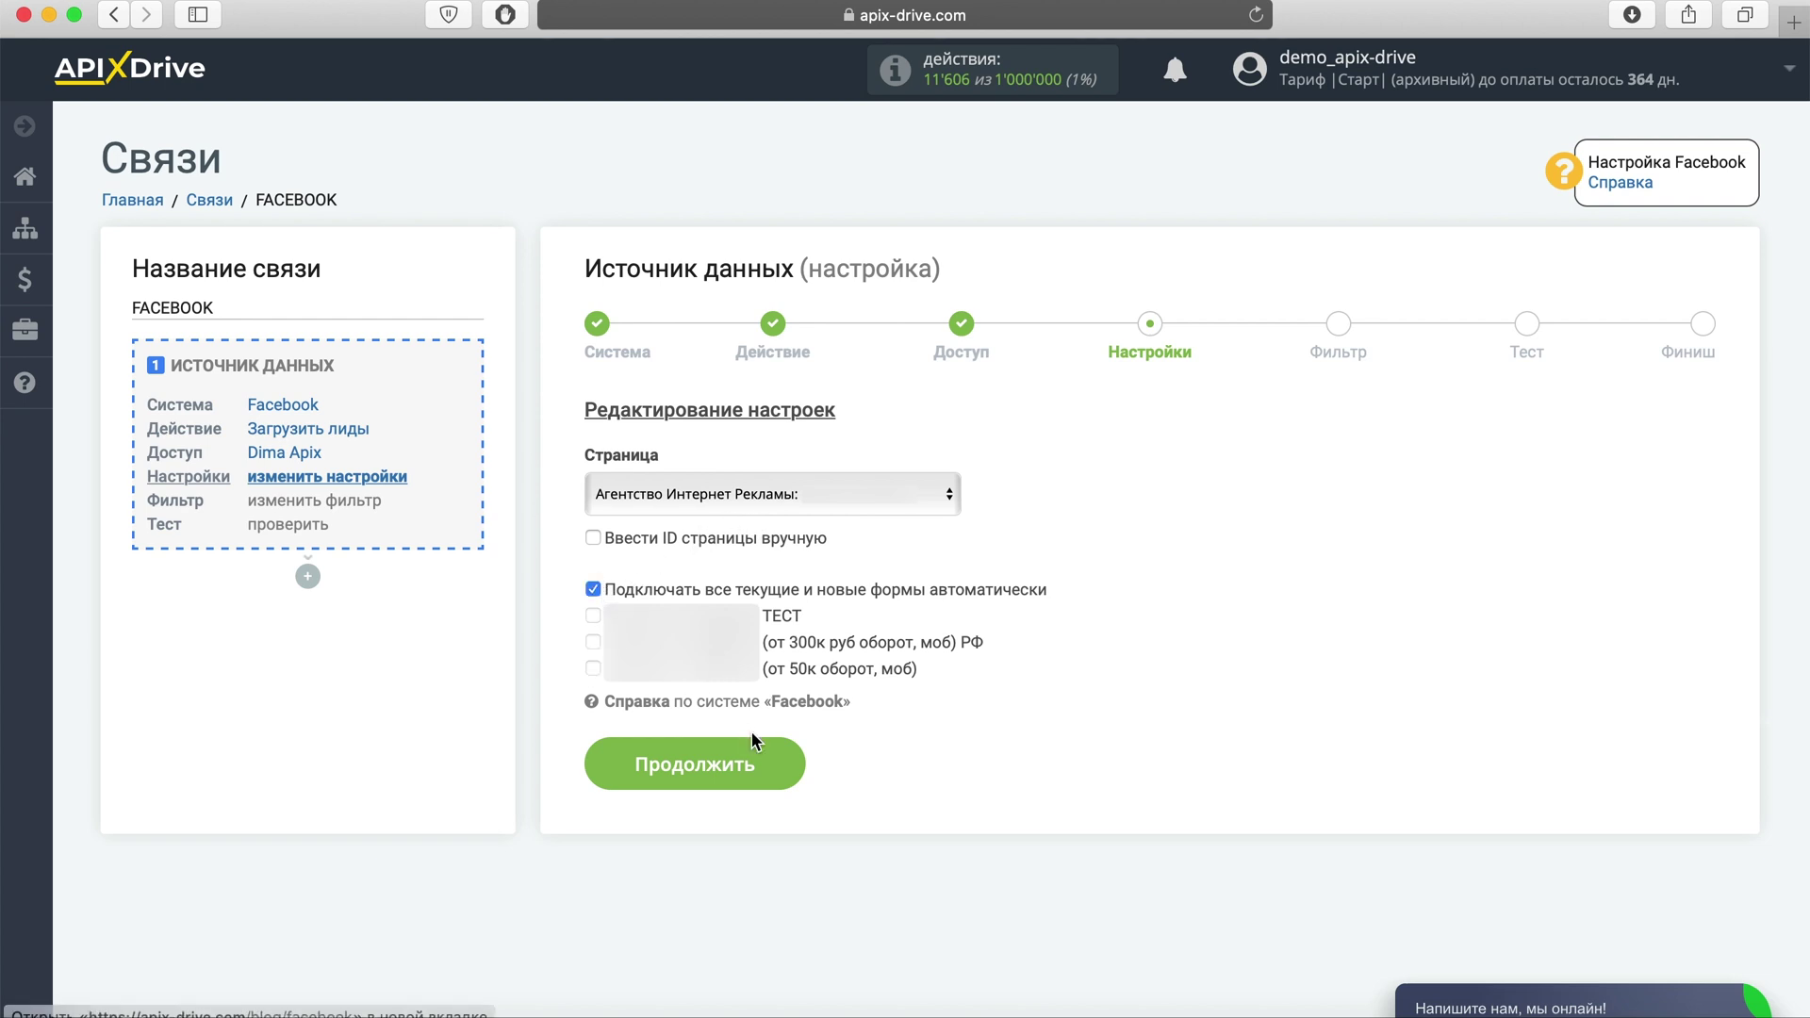
{"action": "left_click", "coordinate": [768, 748]}
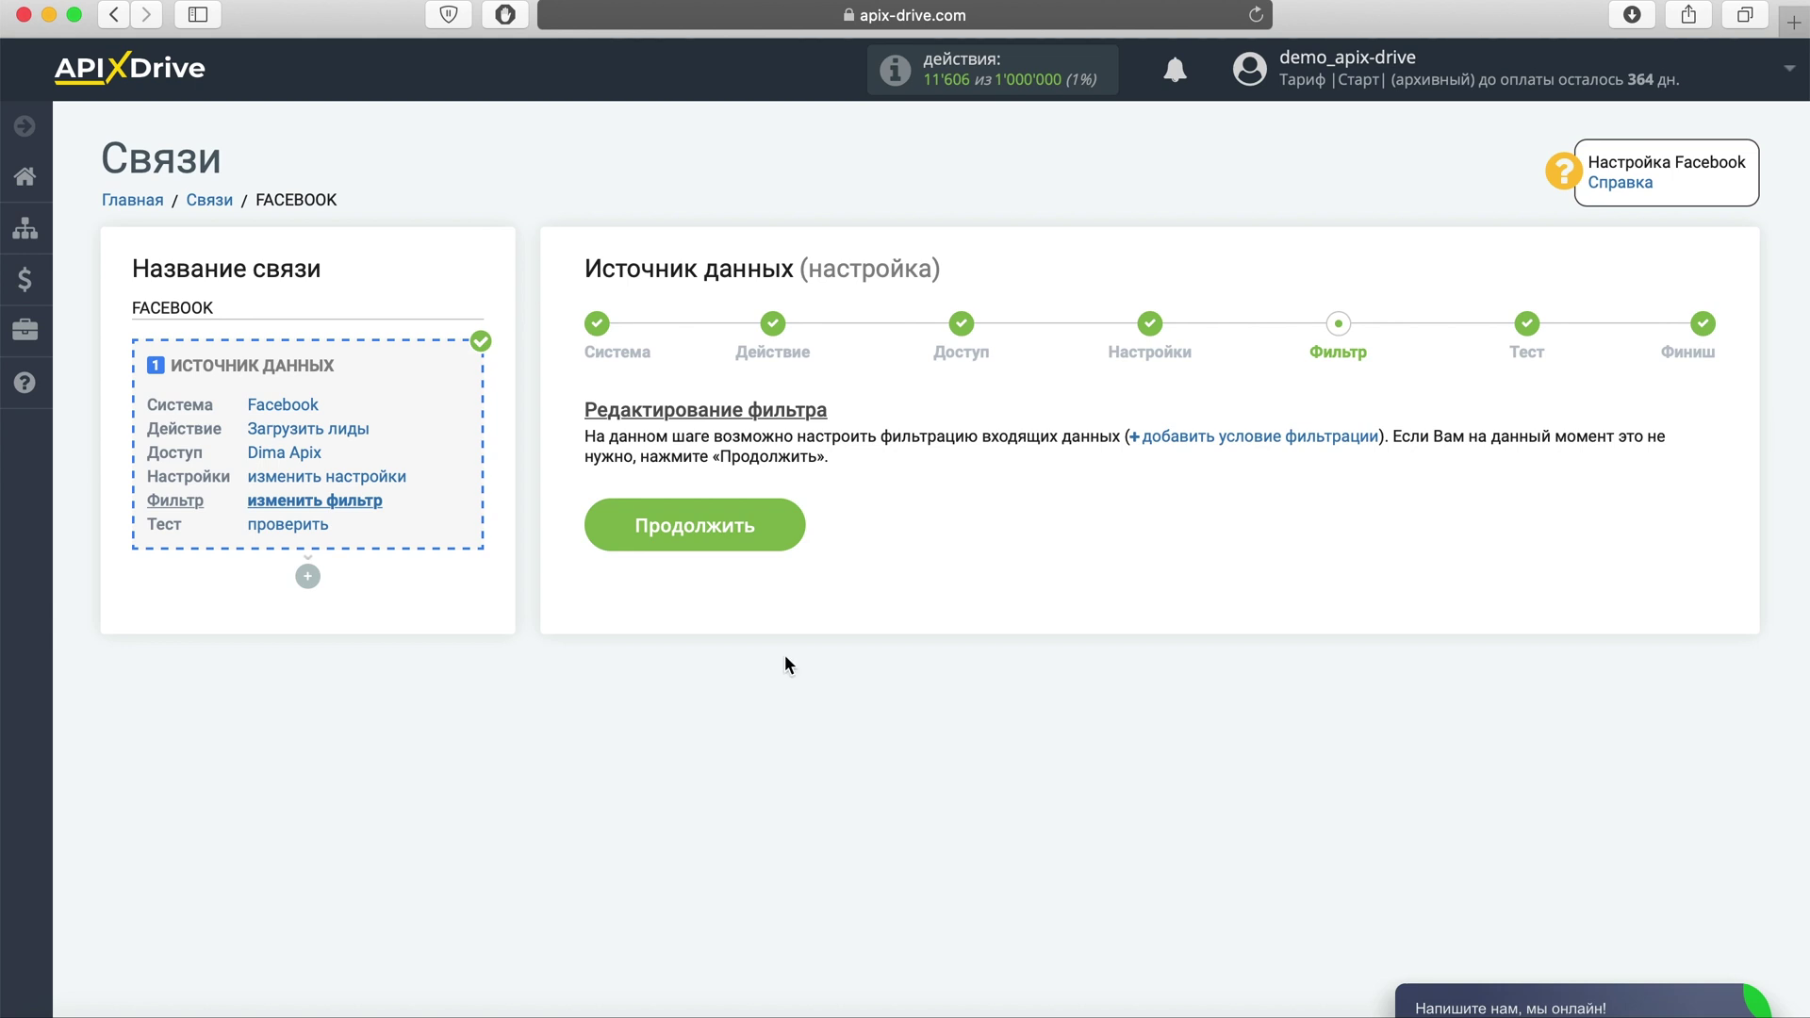
{"action": "left_click", "coordinate": [767, 535]}
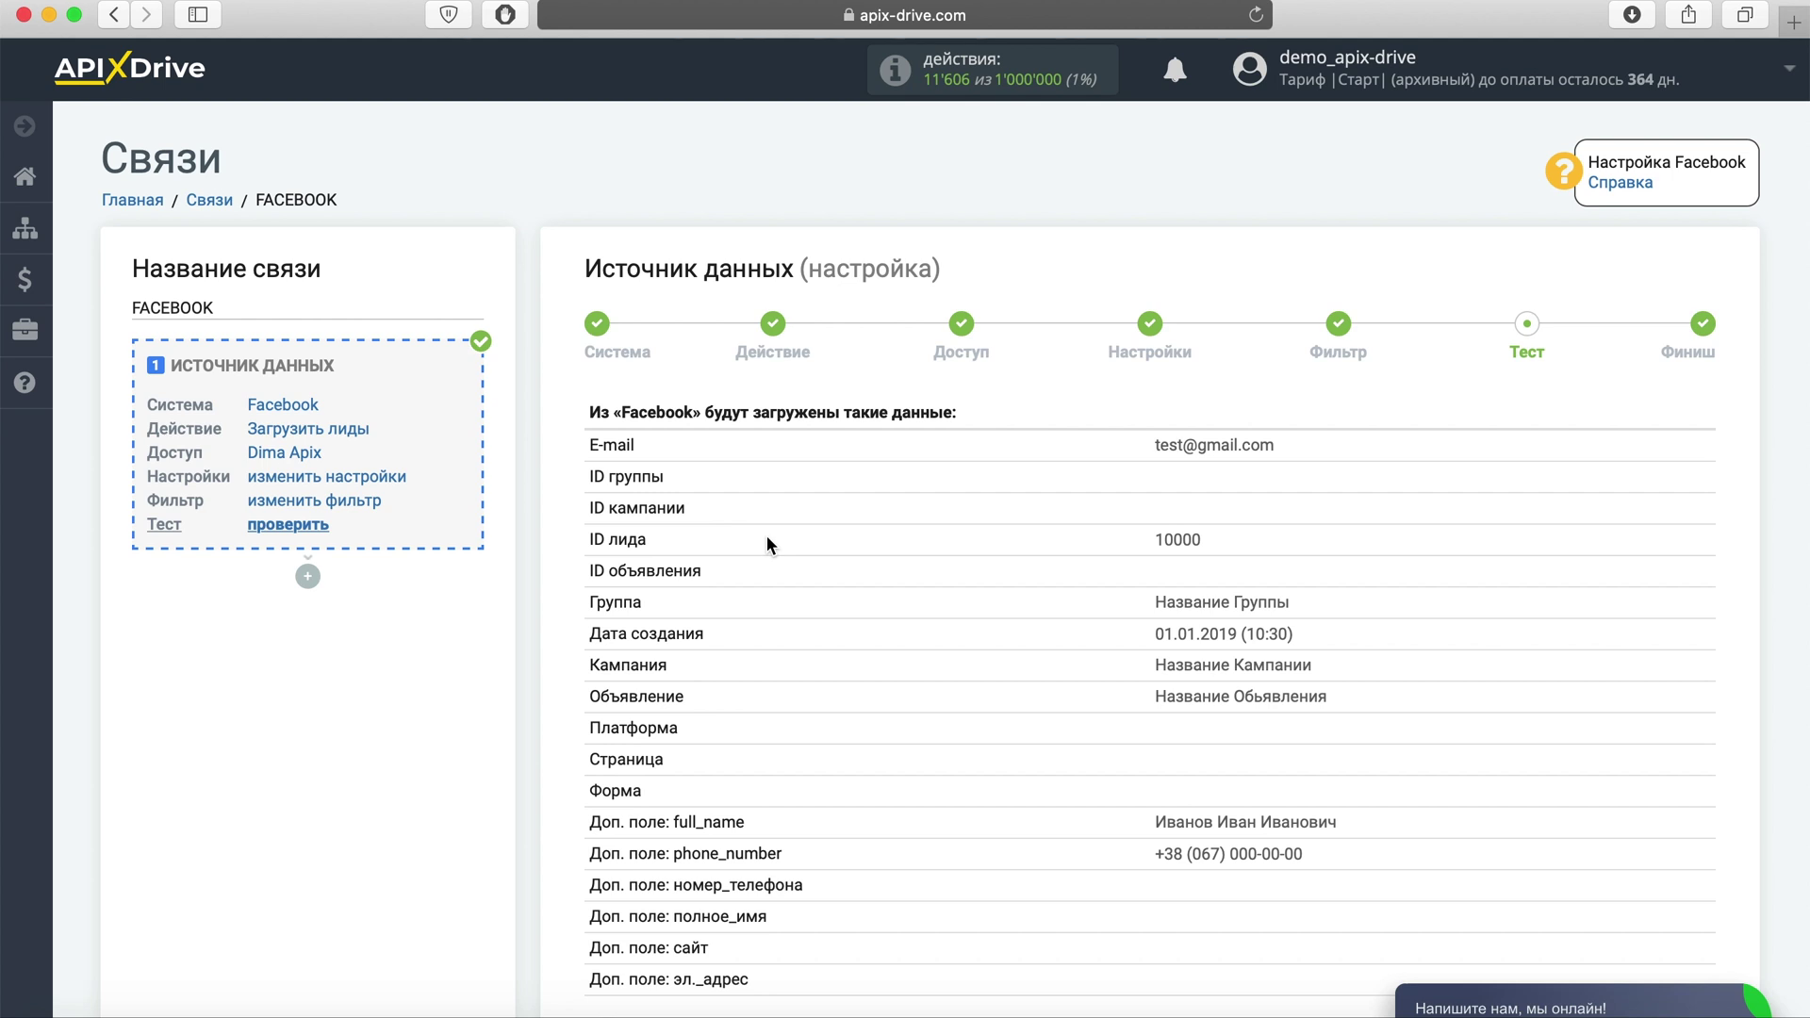
- Examine the test data to be loaded from Facebook, including the group value and the additional full-name fields
{"action": "left_click_drag", "start_coordinate": [1152, 601], "coordinate": [1295, 598]}
{"action": "left_click", "coordinate": [1295, 597]}
{"action": "scroll", "coordinate": [1296, 603], "scroll_direction": "down", "scroll_amount": 2}
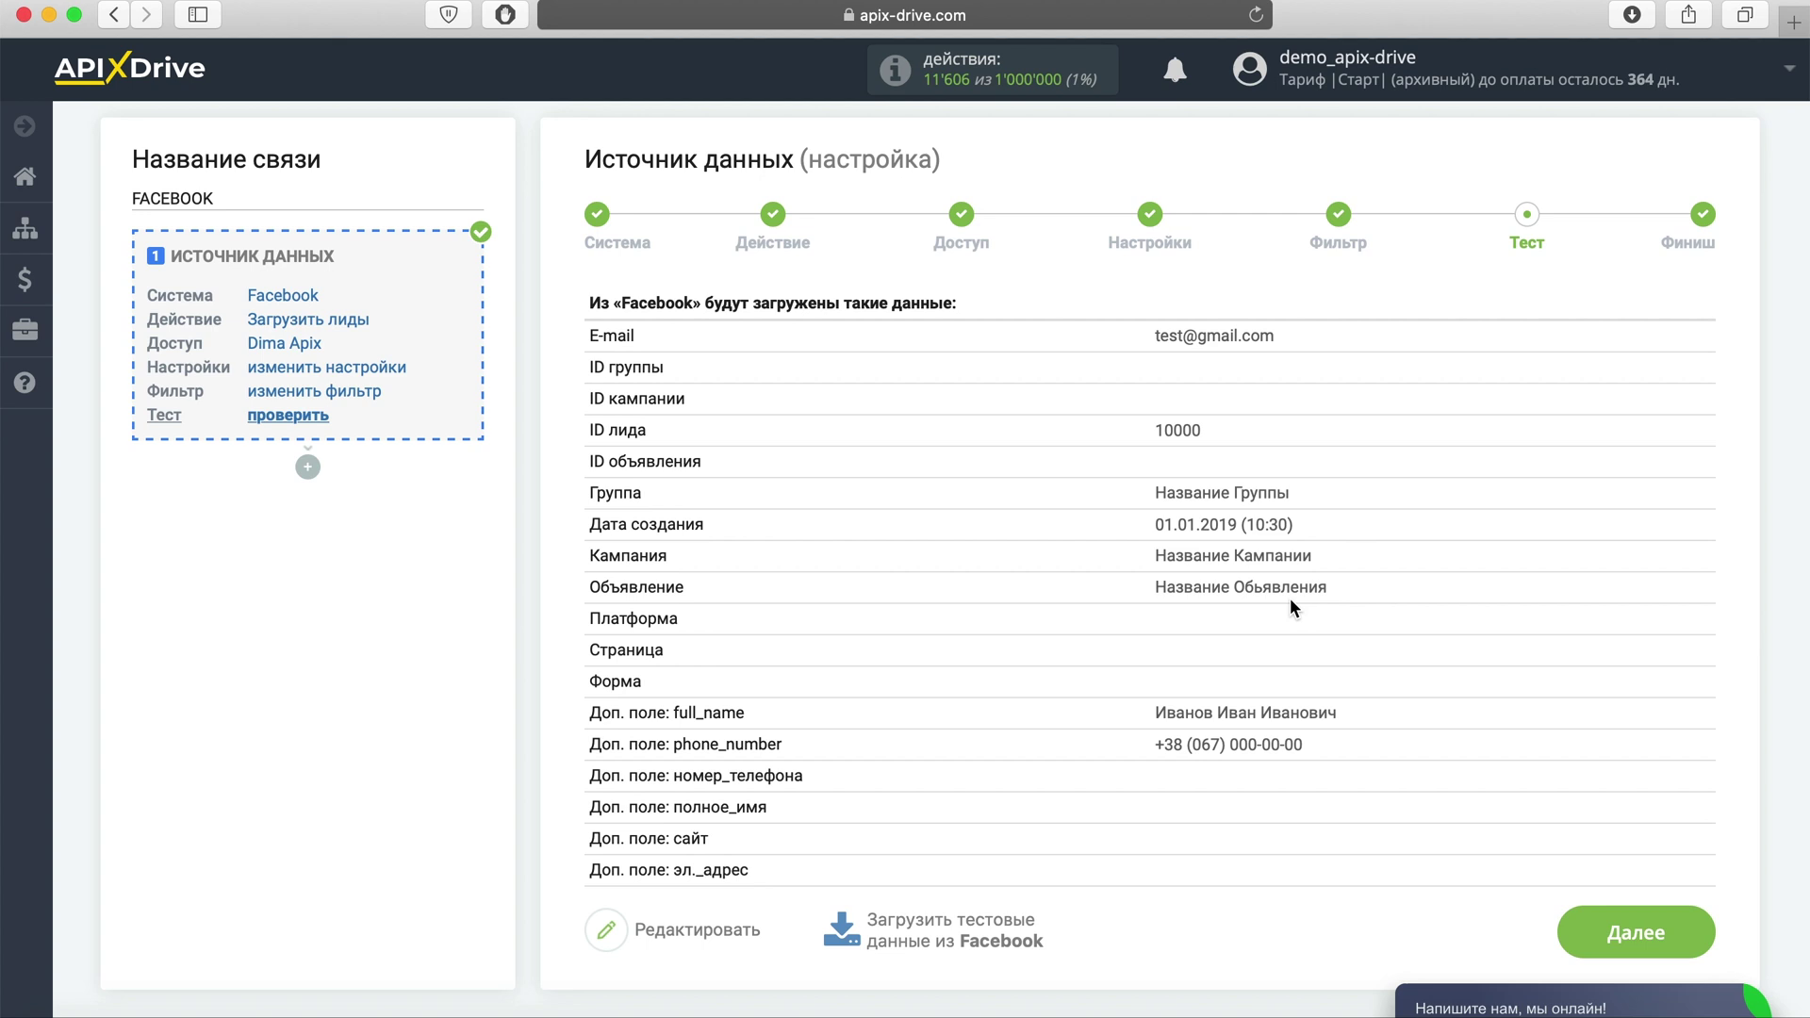
{"action": "triple_click", "coordinate": [712, 716]}
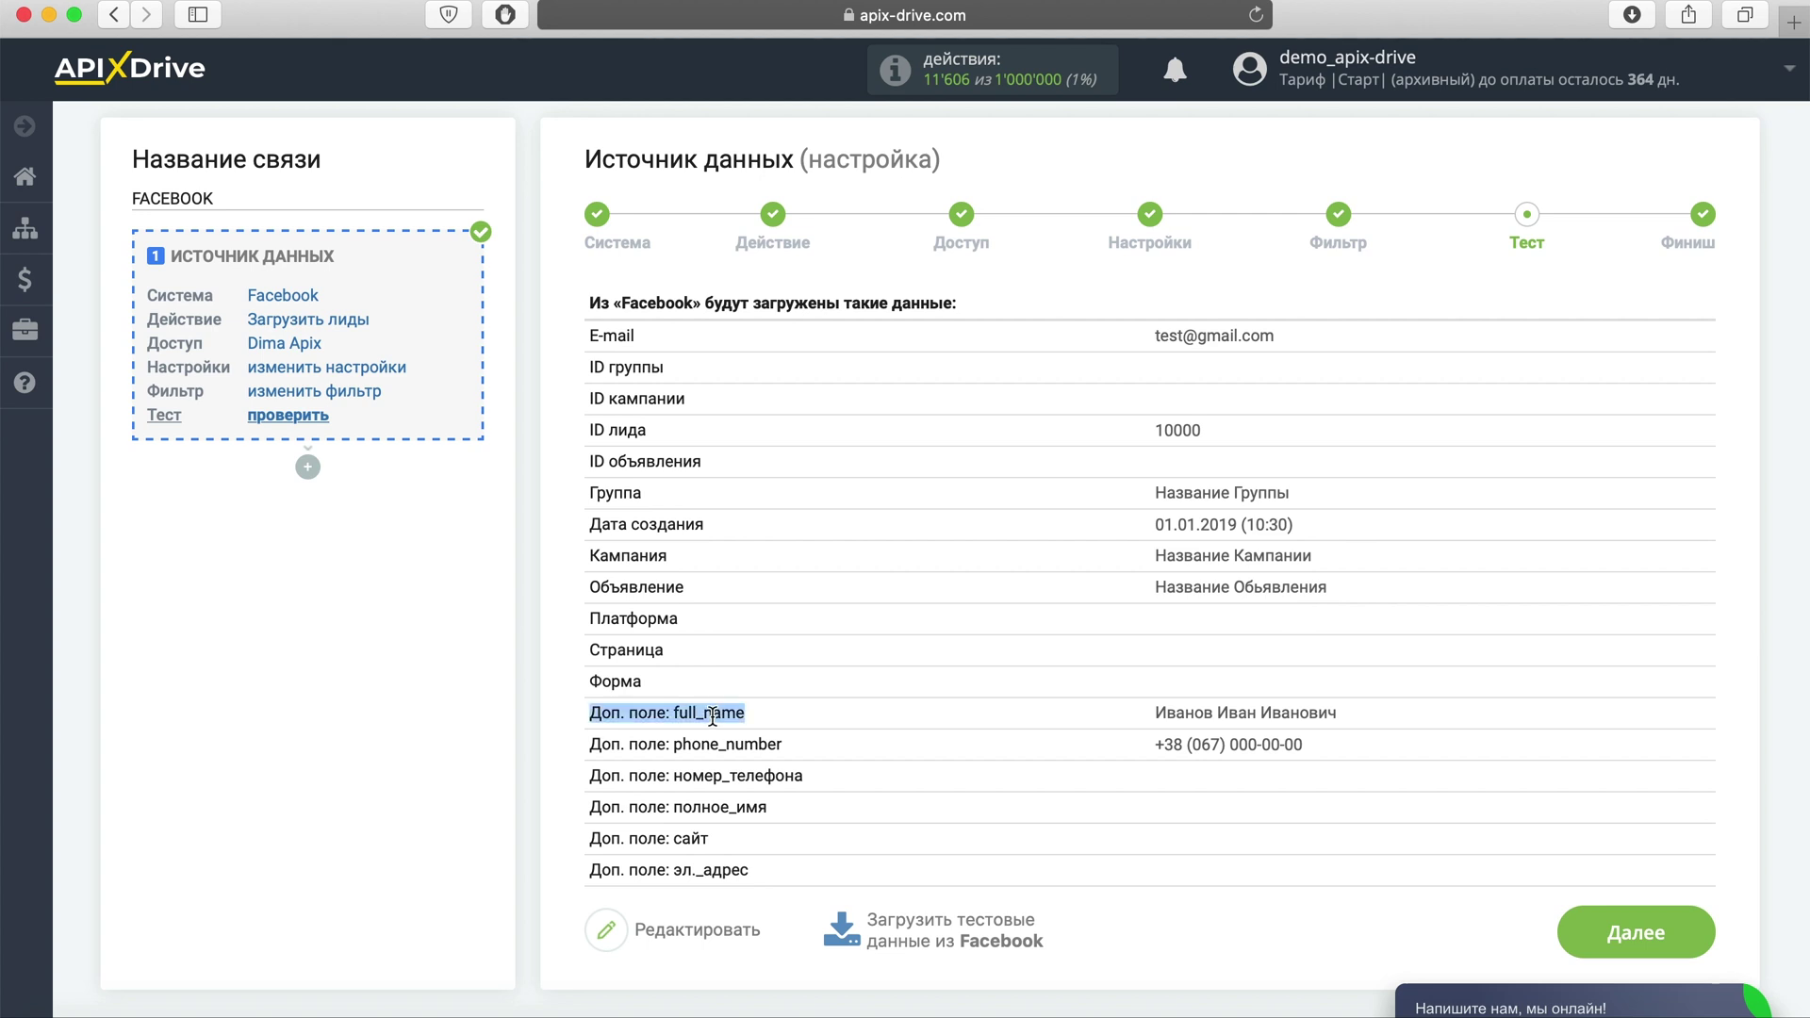
{"action": "left_click_drag", "start_coordinate": [768, 807], "coordinate": [588, 805]}
{"action": "left_click", "coordinate": [644, 801]}
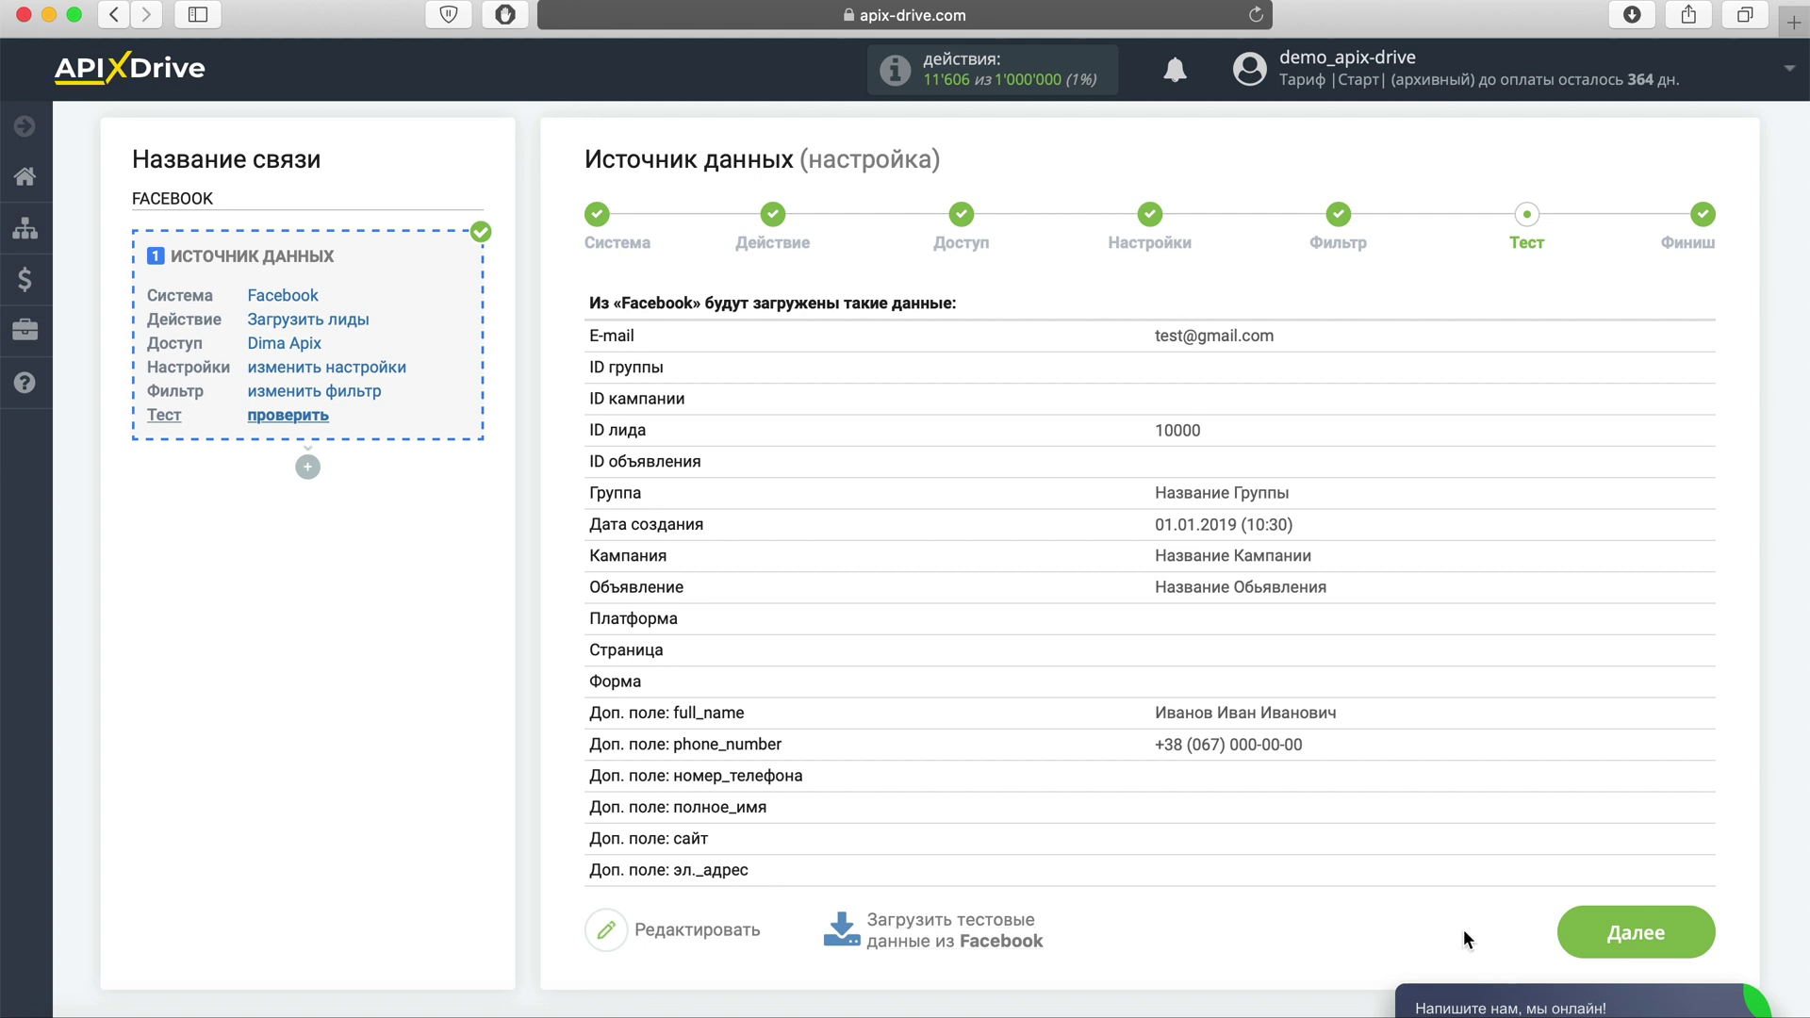
- Finish the data source and set Telegram as the receiving system with the action "Отправить сообщение"
{"action": "left_click", "coordinate": [1596, 935]}
{"action": "left_click", "coordinate": [1103, 712]}
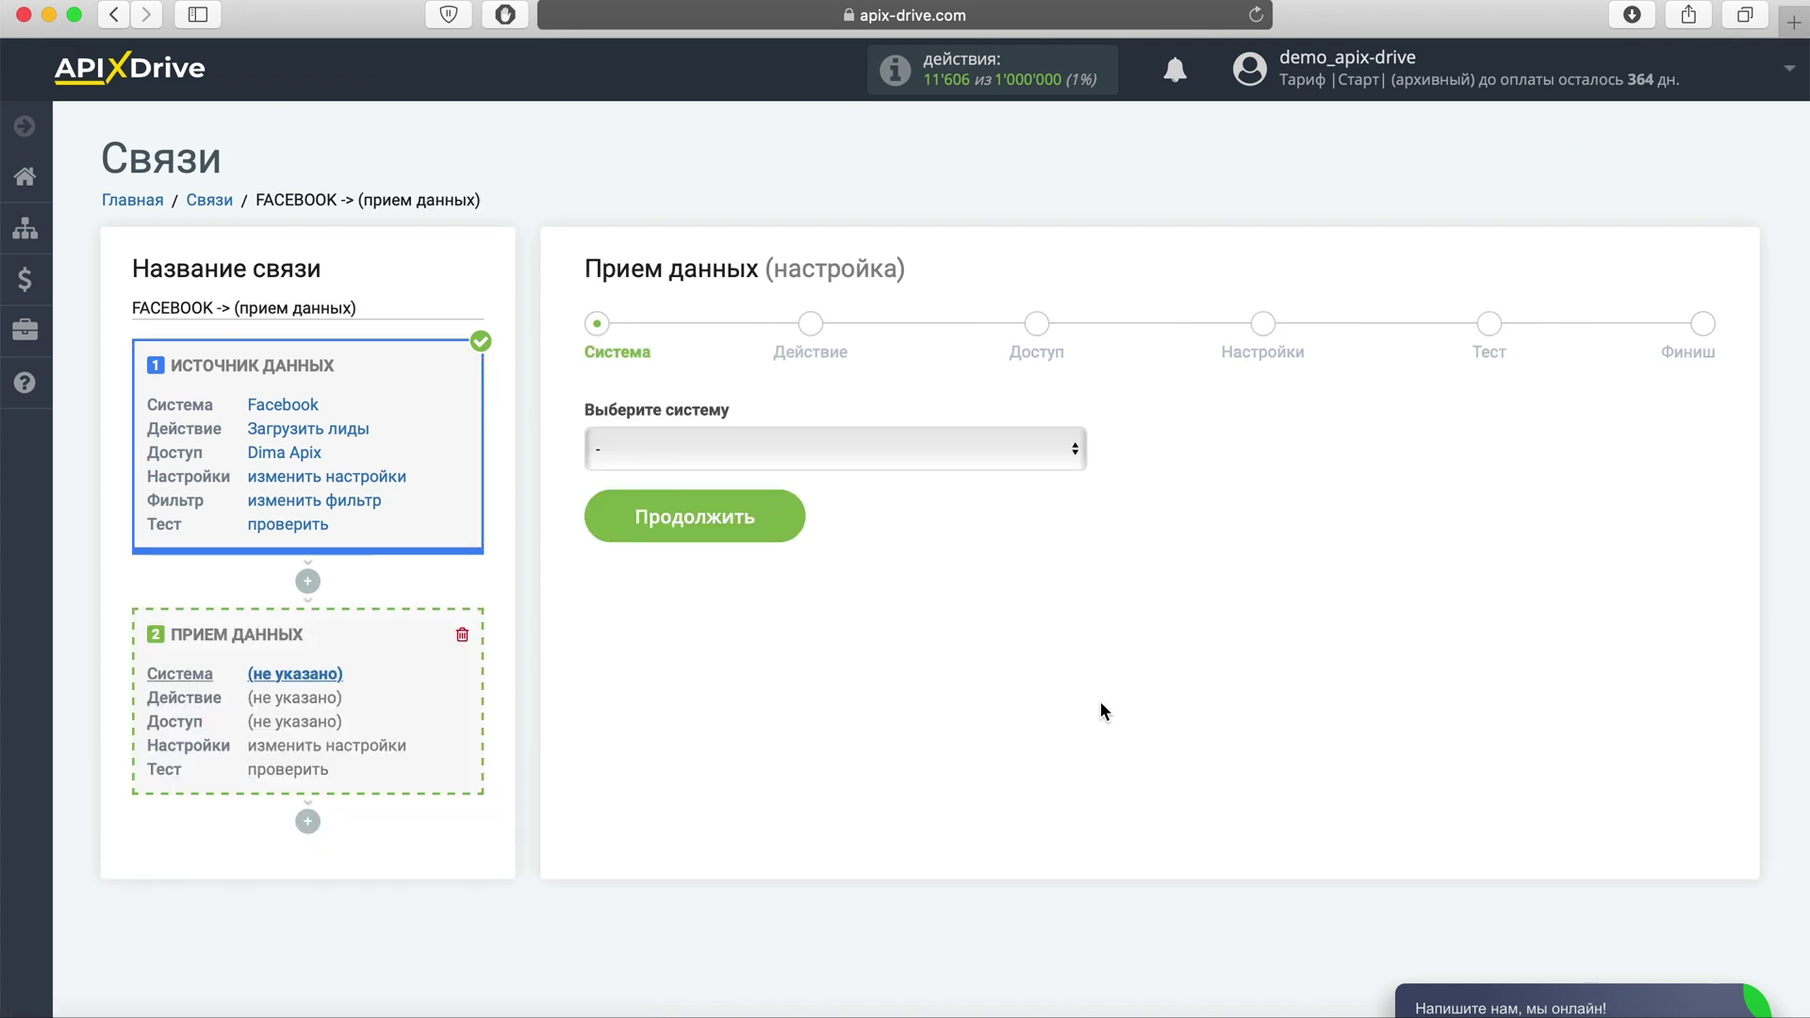
{"action": "left_click", "coordinate": [823, 451]}
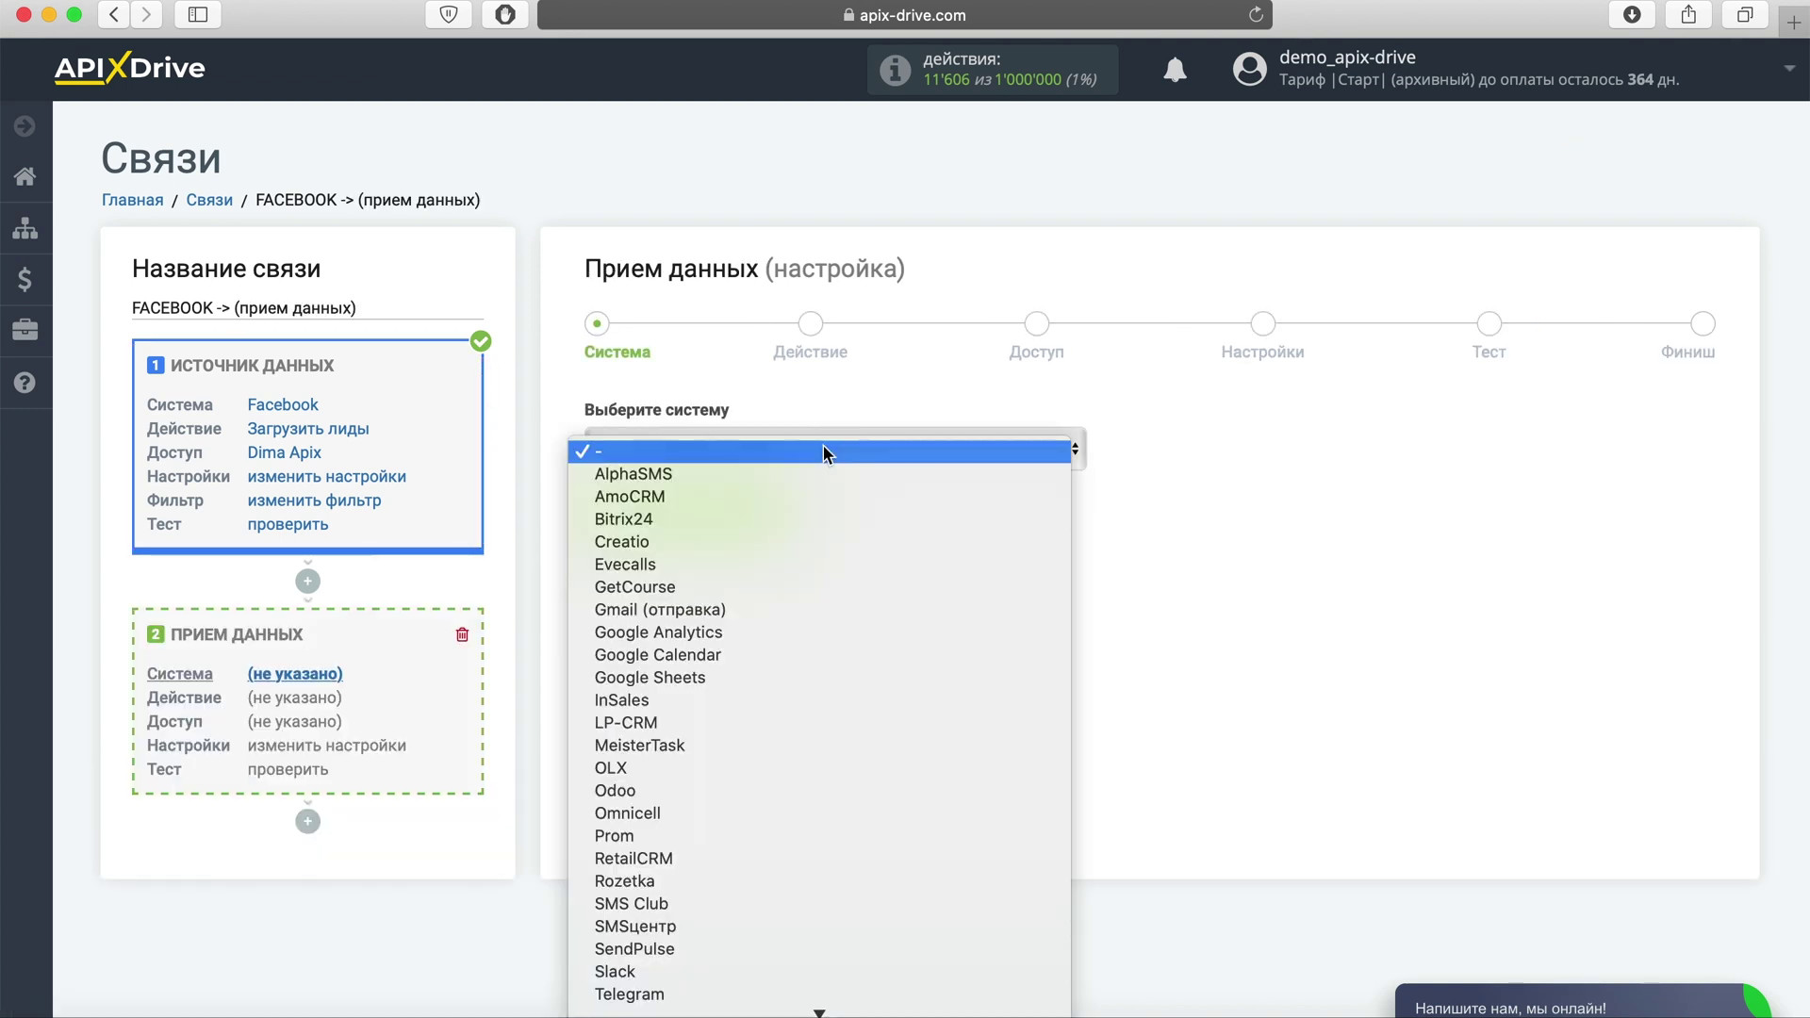
{"action": "left_click", "coordinate": [709, 994]}
{"action": "left_click", "coordinate": [732, 526]}
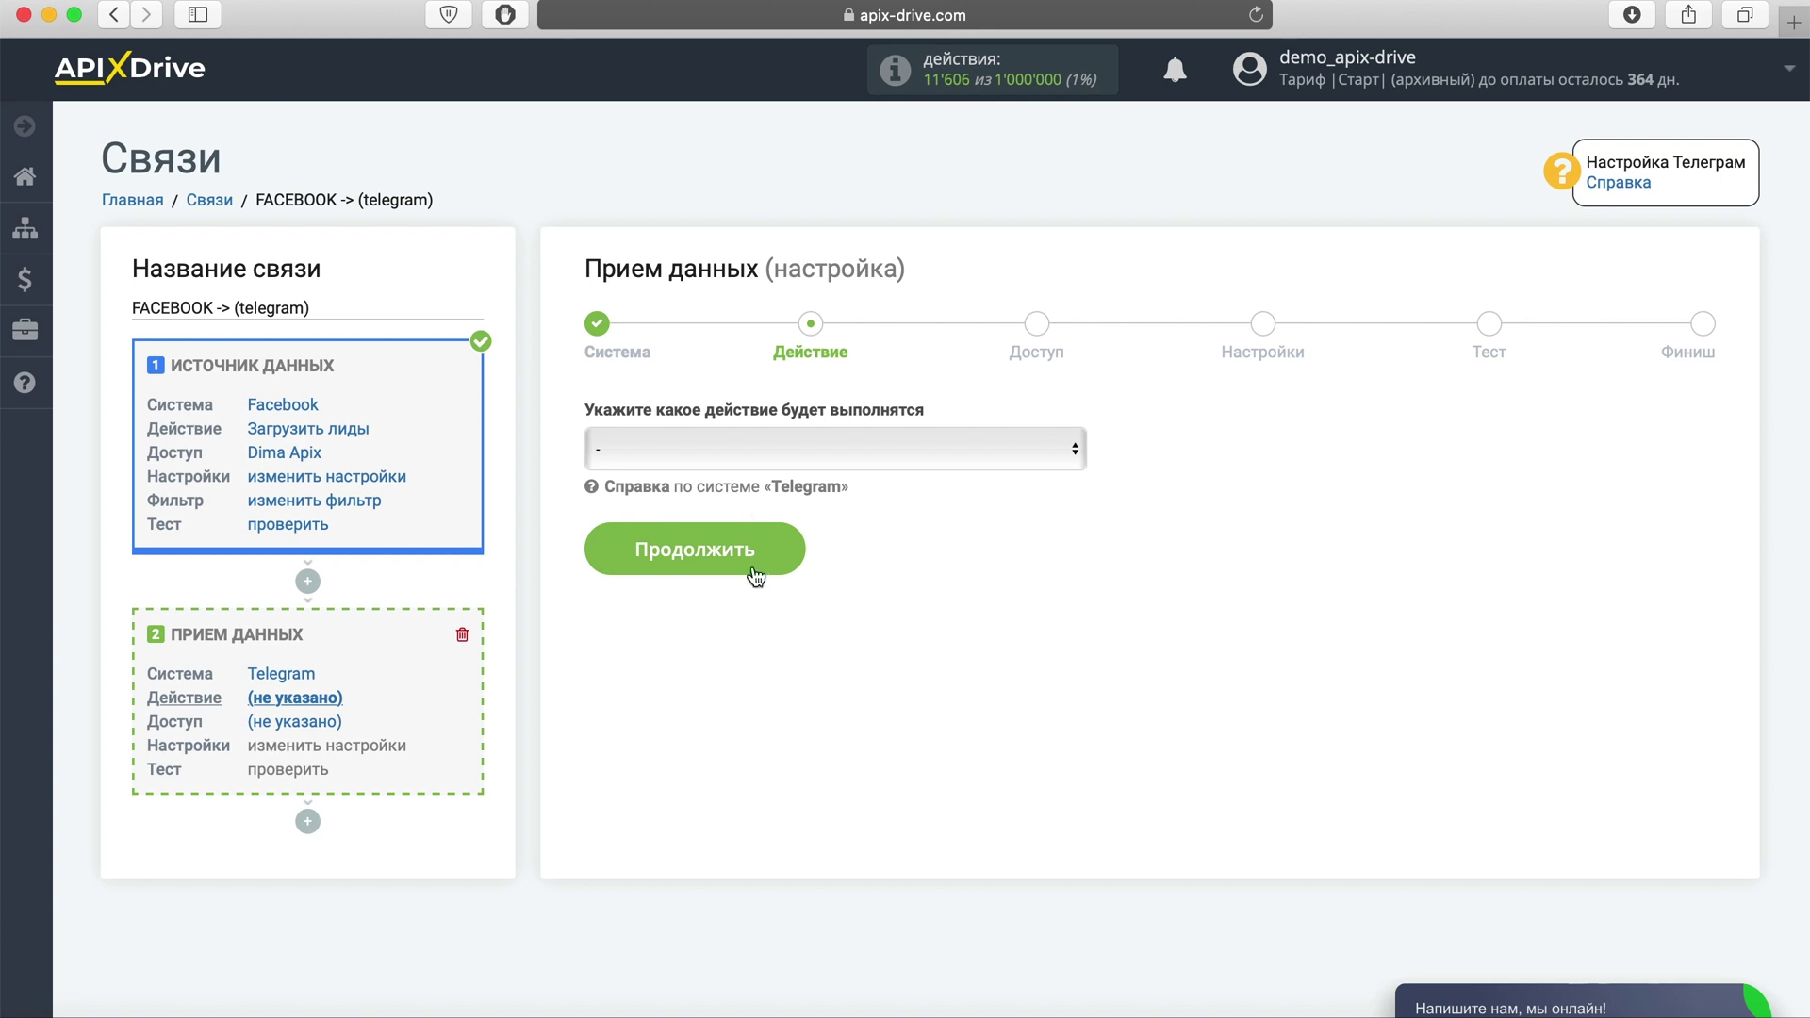
{"action": "left_click", "coordinate": [760, 448]}
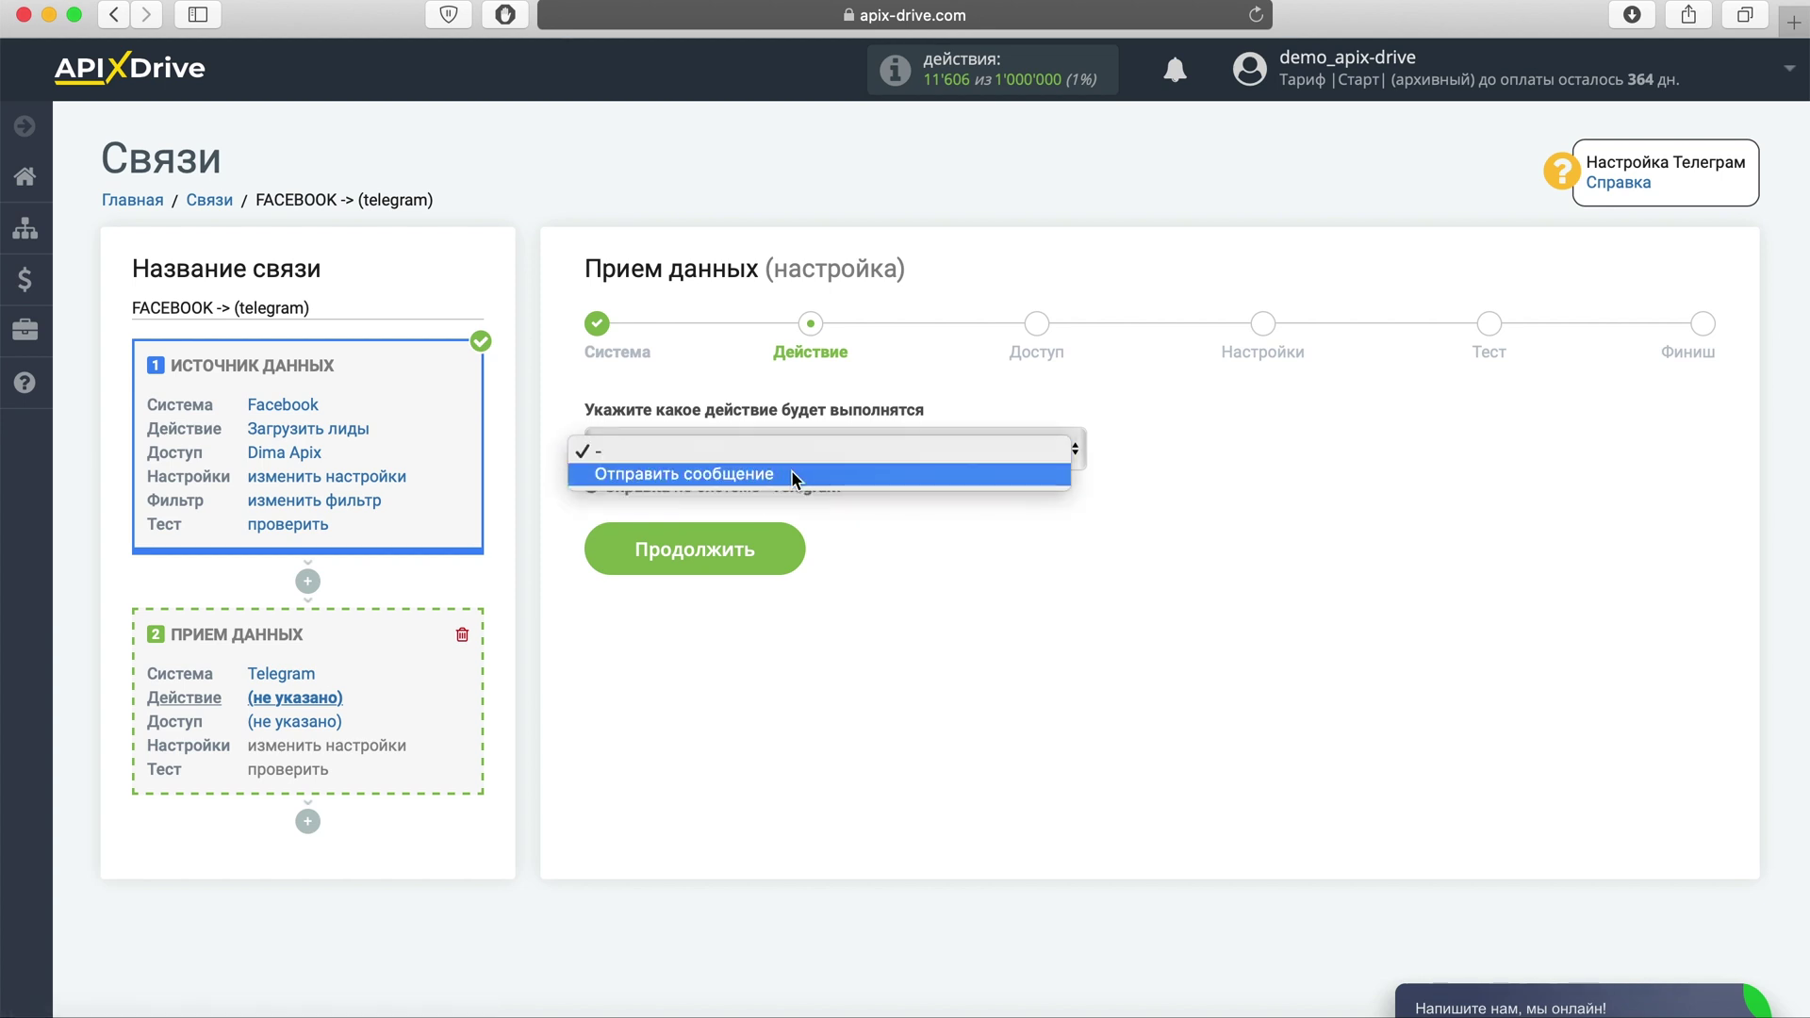
{"action": "left_click", "coordinate": [792, 474]}
{"action": "left_click", "coordinate": [773, 537]}
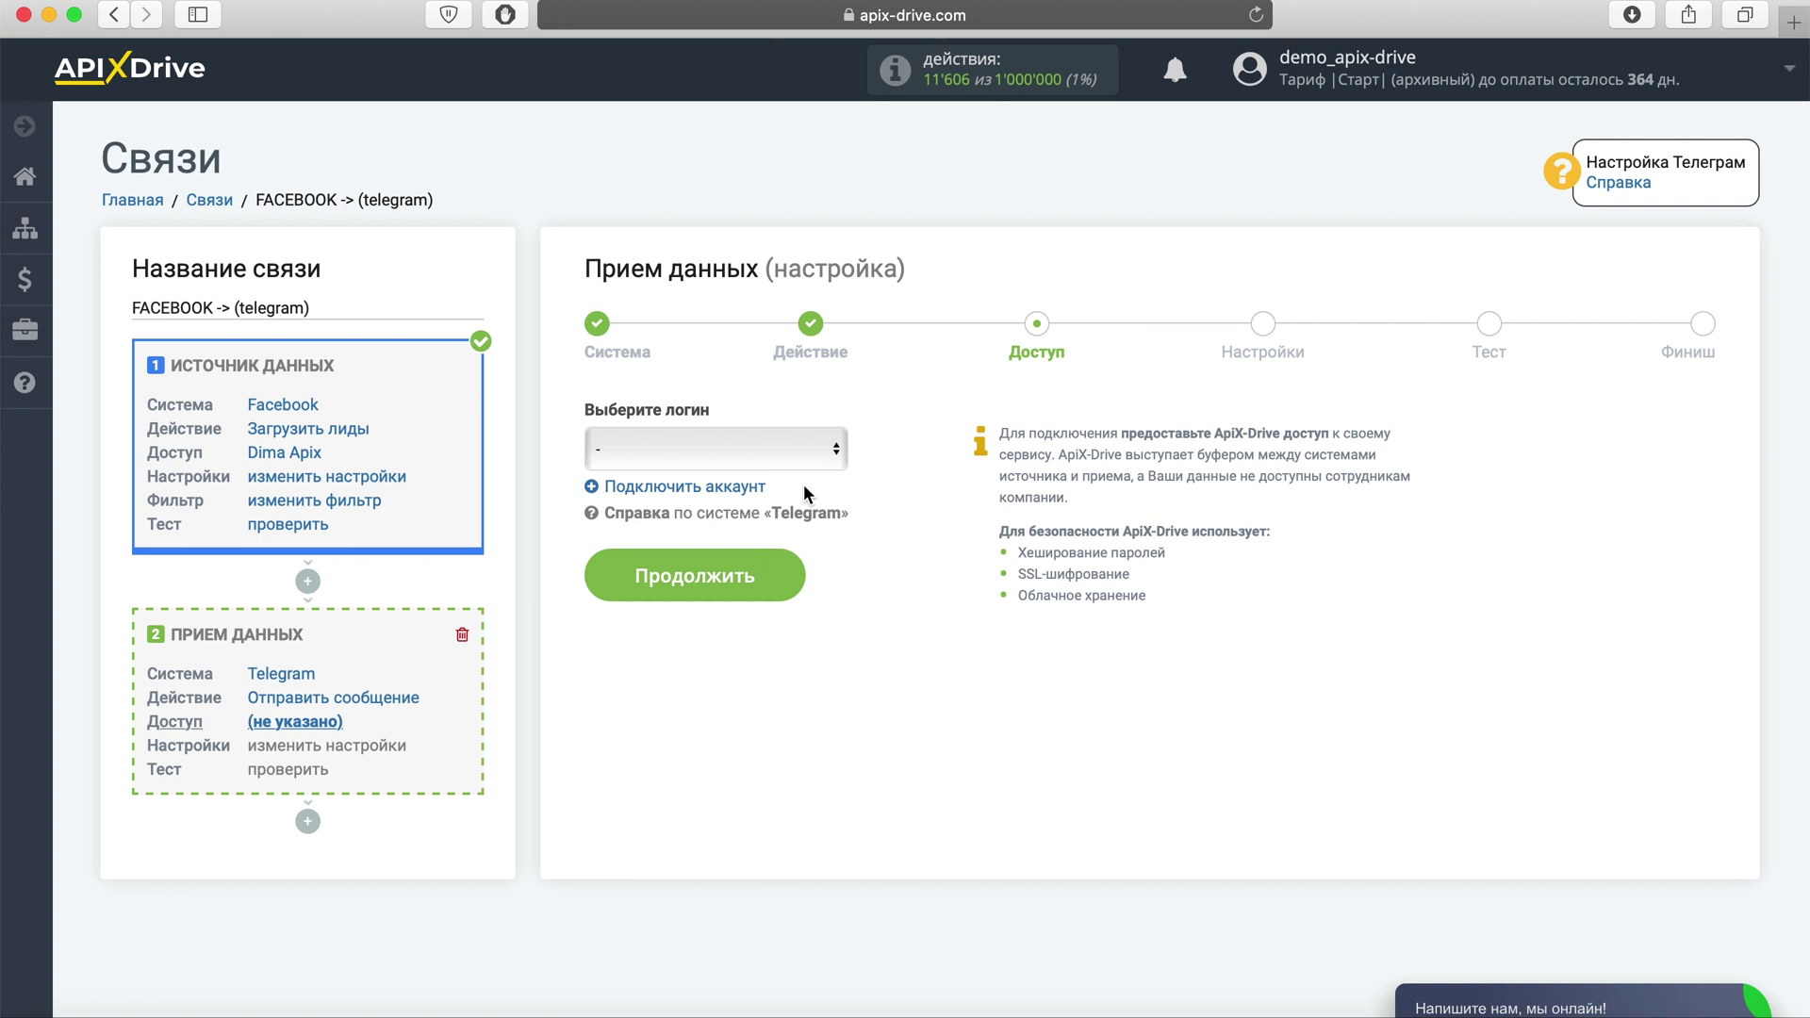
{"action": "left_click", "coordinate": [720, 489]}
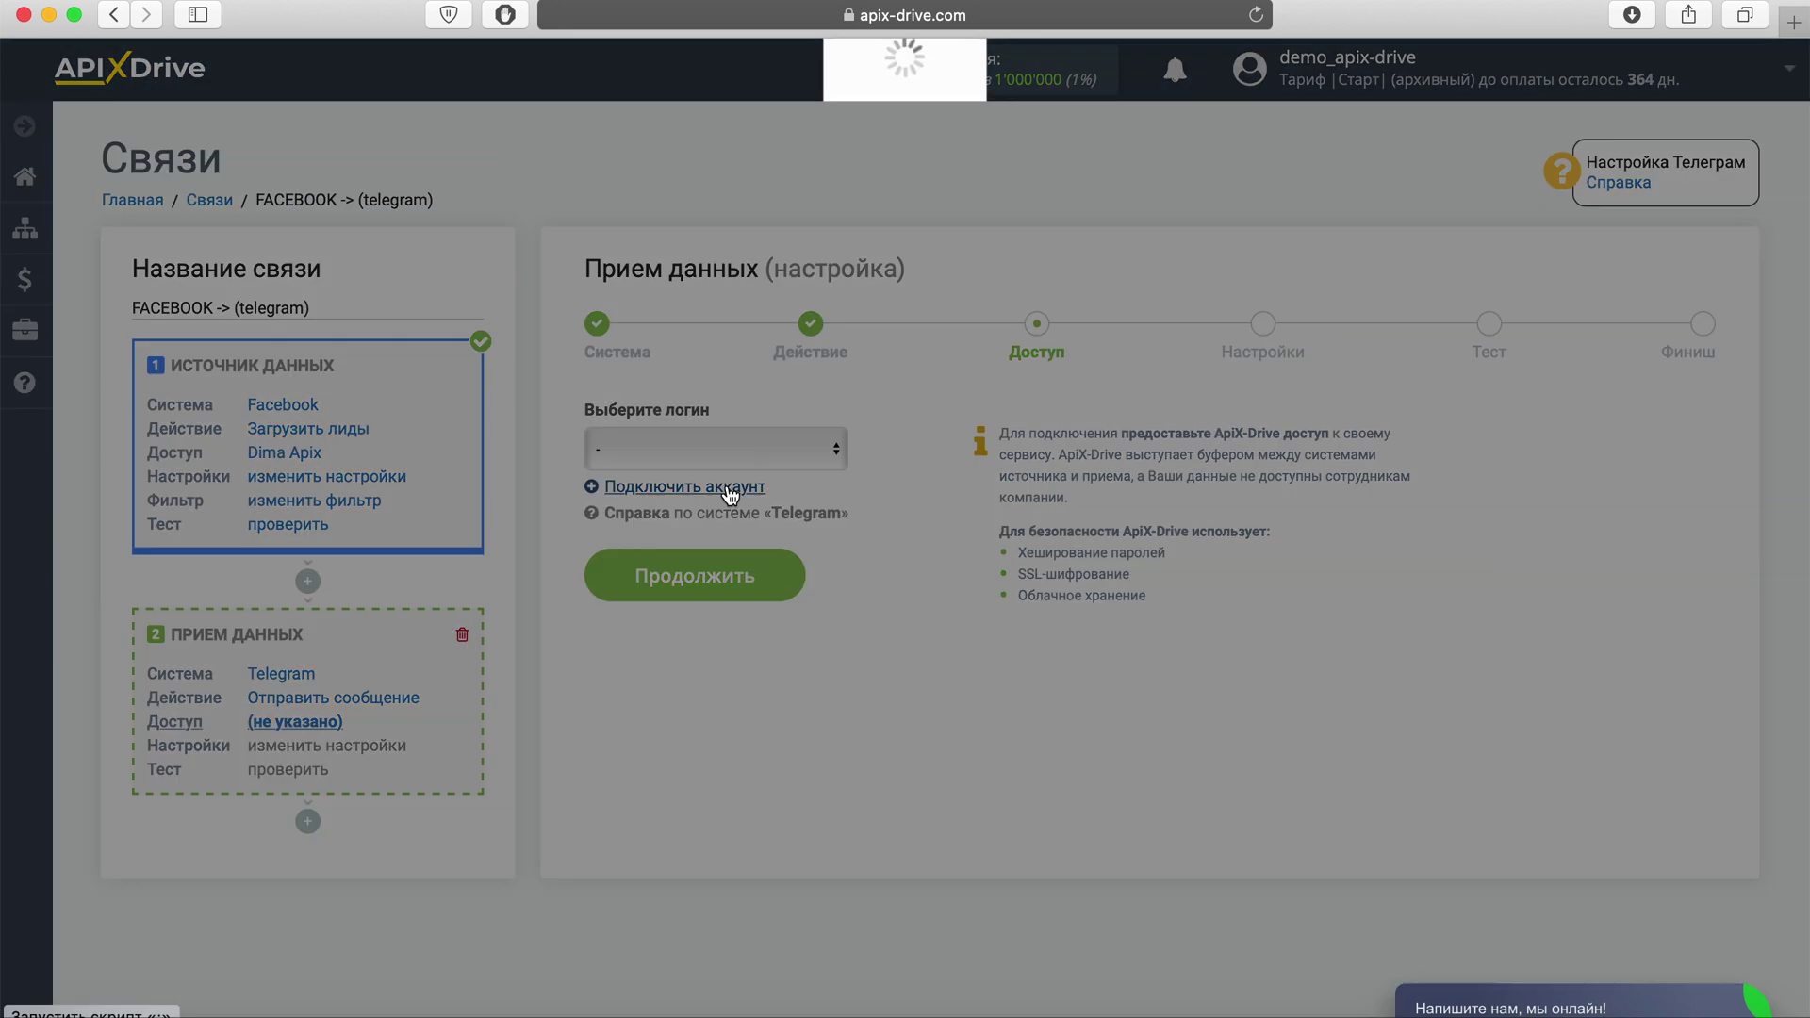
{"action": "left_click", "coordinate": [872, 543]}
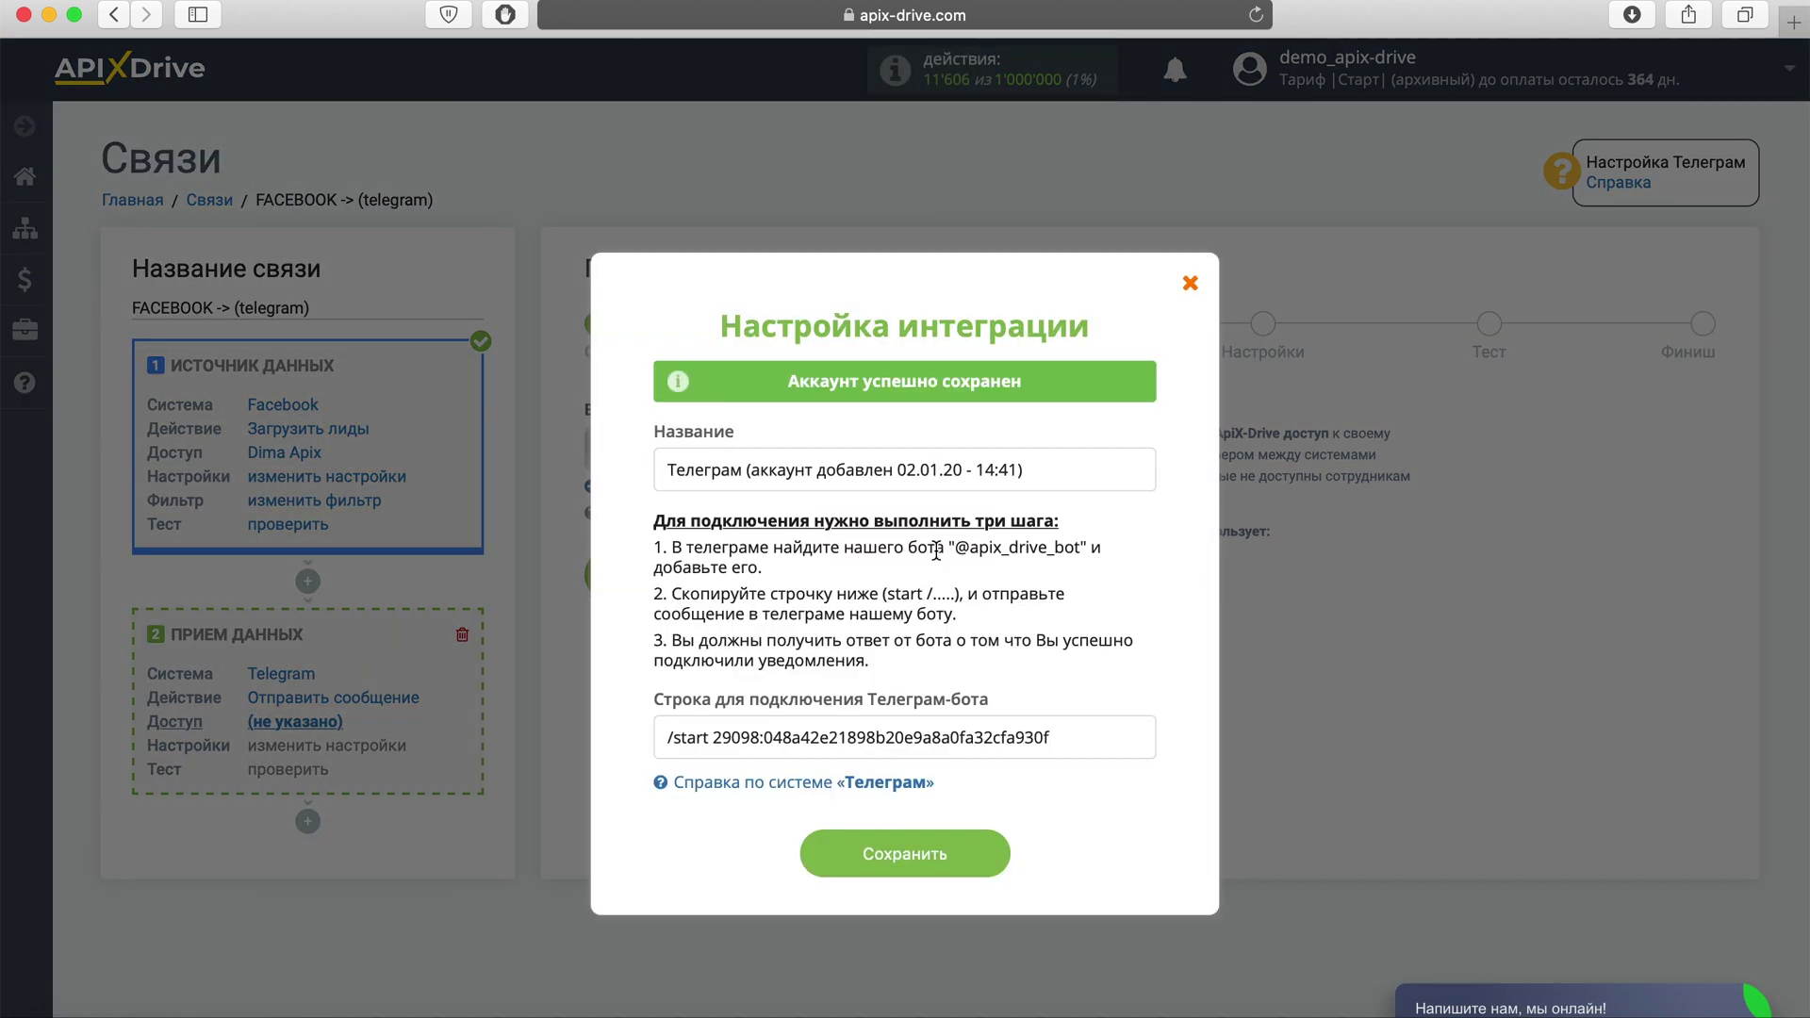
{"action": "left_click_drag", "start_coordinate": [954, 549], "coordinate": [1083, 549]}
{"action": "key", "text": "super+c"}
{"action": "right_click", "coordinate": [1016, 546]}
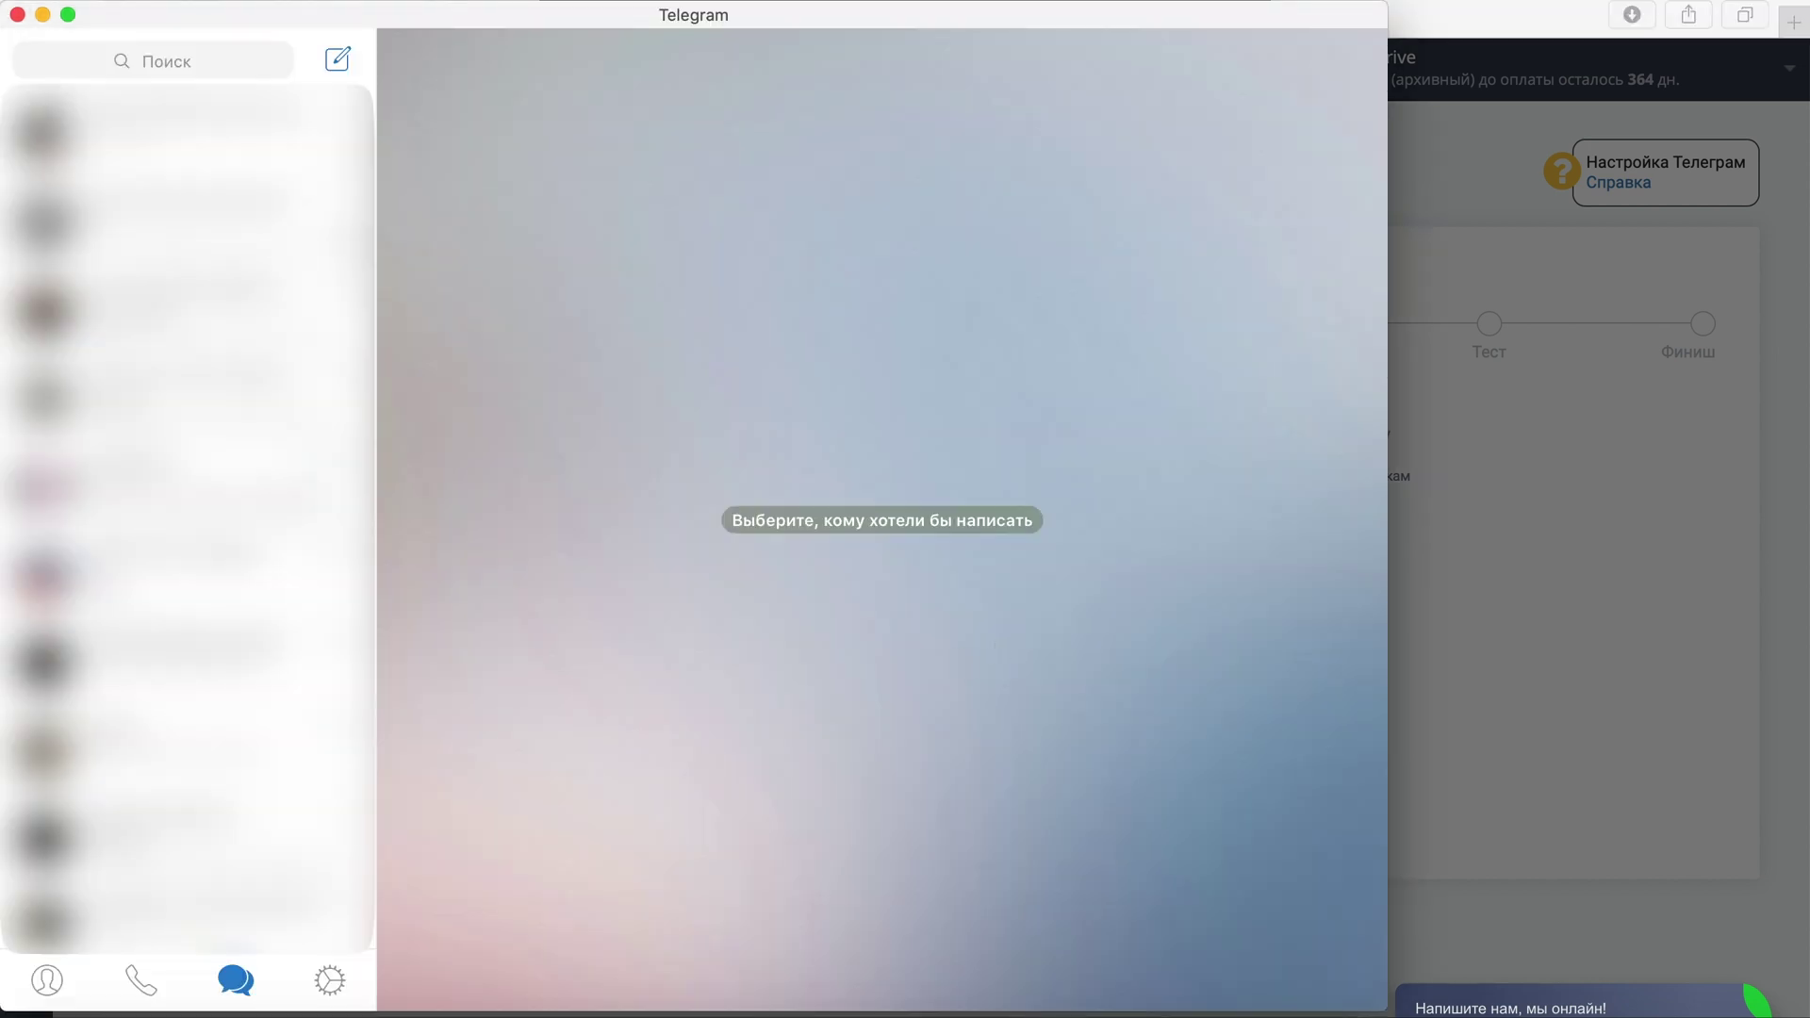
{"action": "left_click", "coordinate": [63, 49]}
{"action": "key", "text": "super+v"}
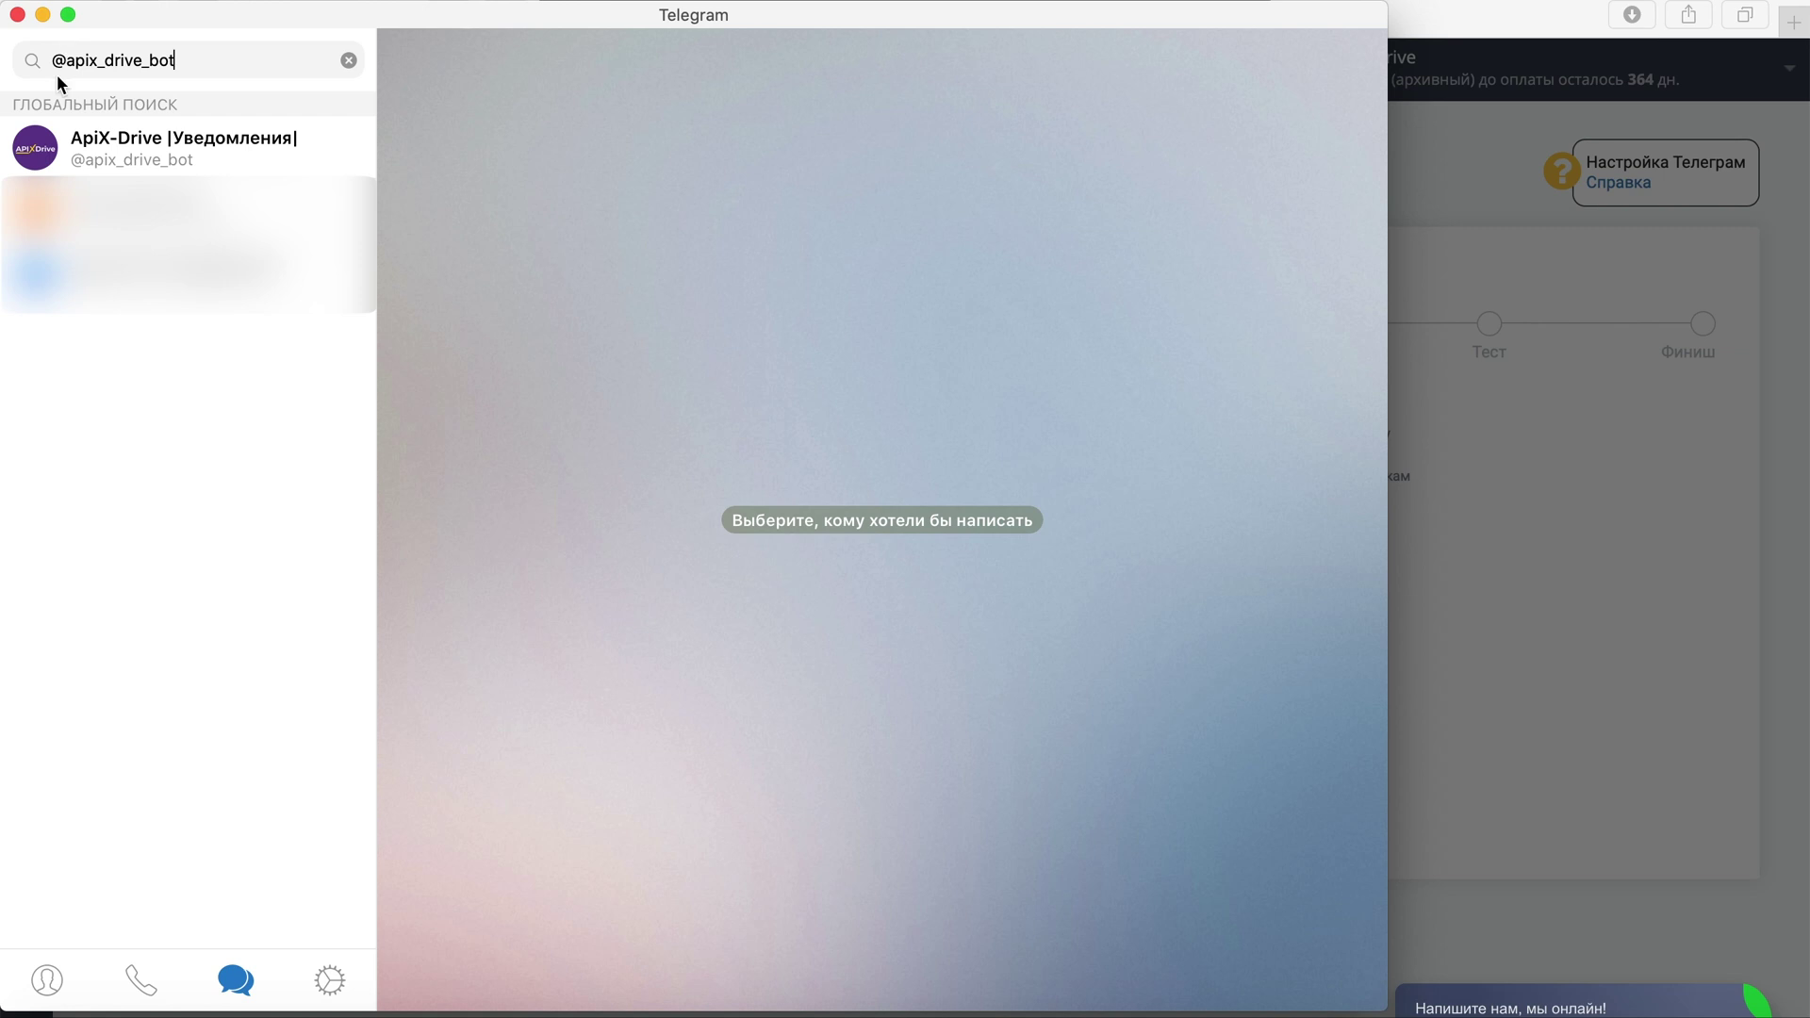
{"action": "left_click", "coordinate": [142, 148]}
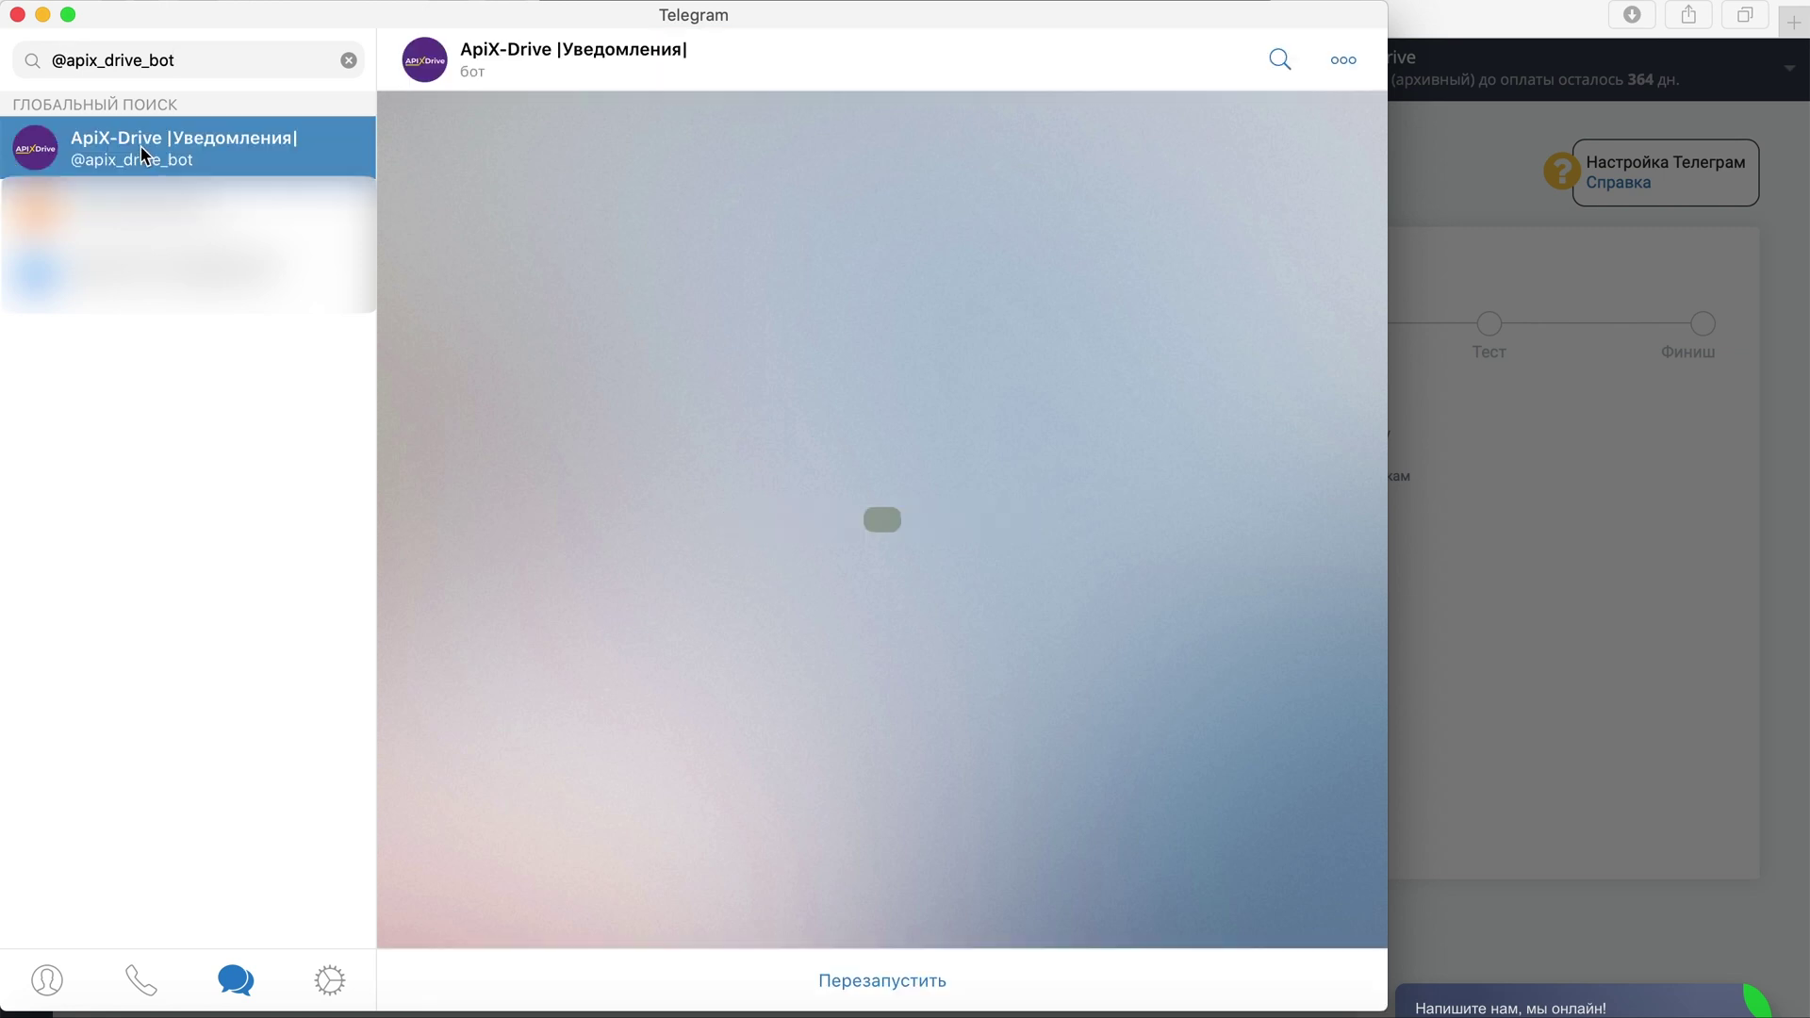
{"action": "left_click", "coordinate": [868, 980]}
- Copy the Telegram bot connection string from the ApiX-Drive integration settings and send it to the bot in Telegram
{"action": "key", "text": "super+Tab"}
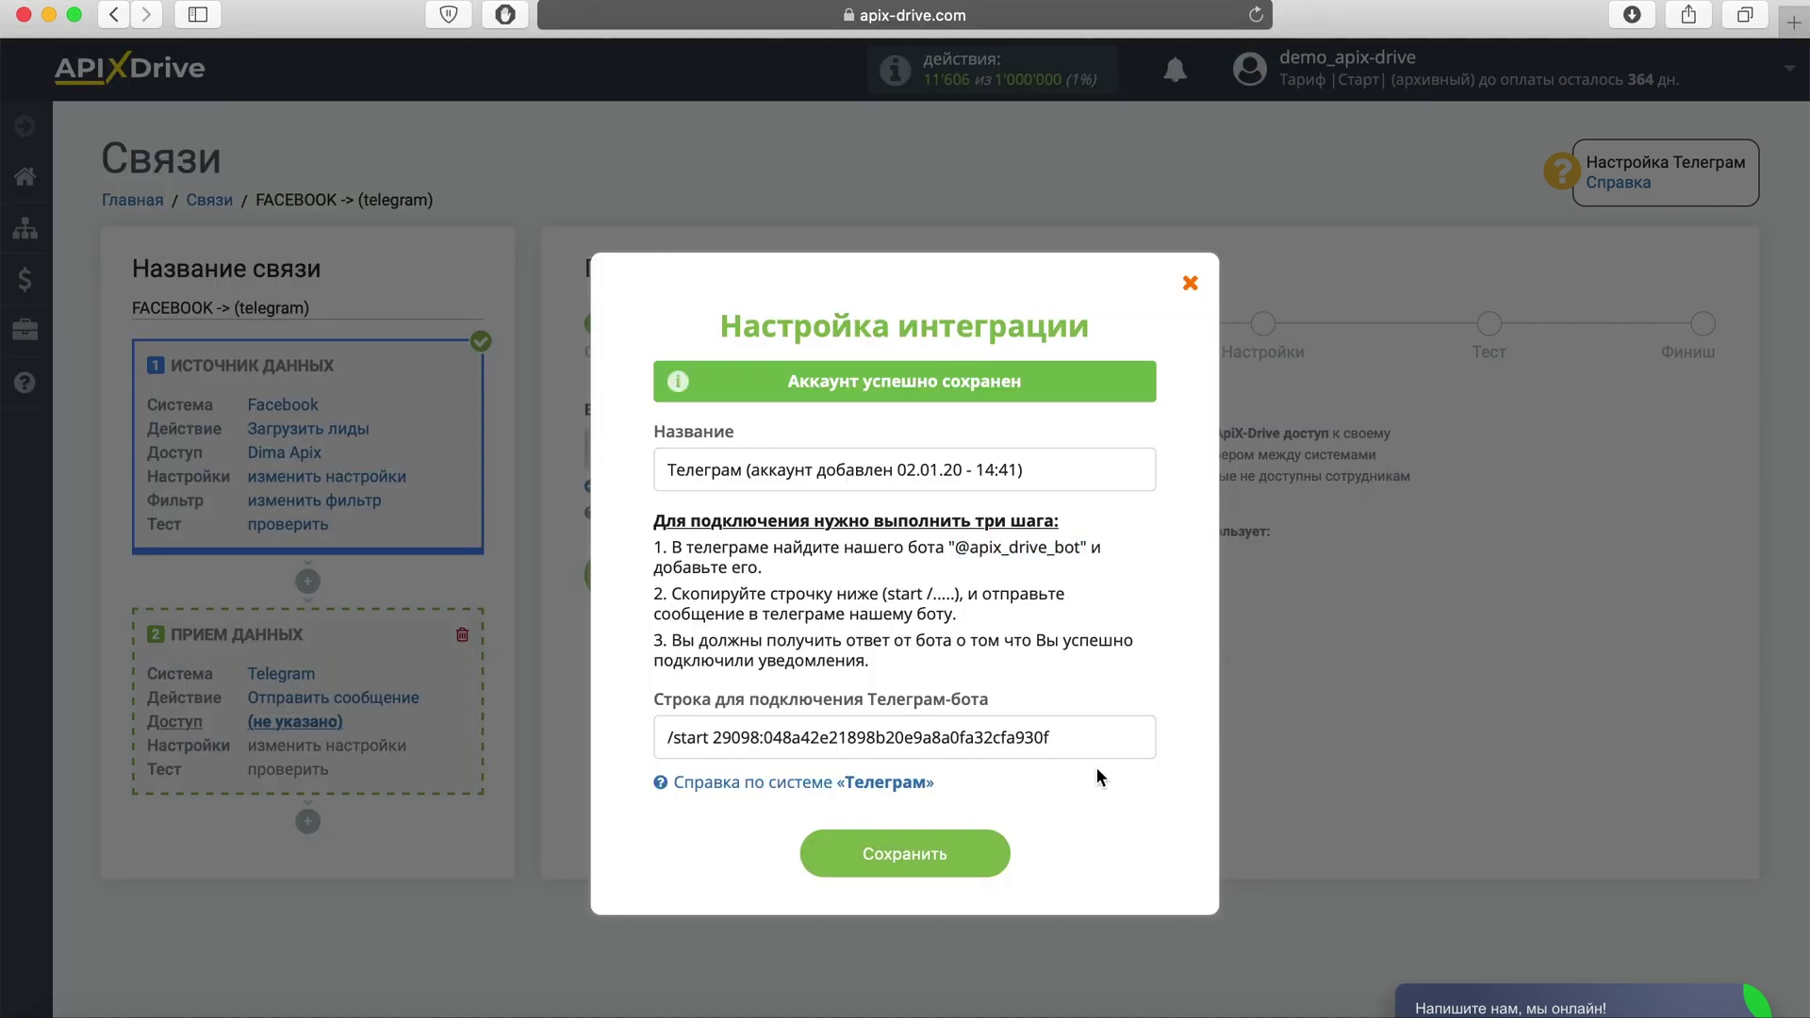
{"action": "left_click_drag", "start_coordinate": [1082, 733], "coordinate": [659, 741]}
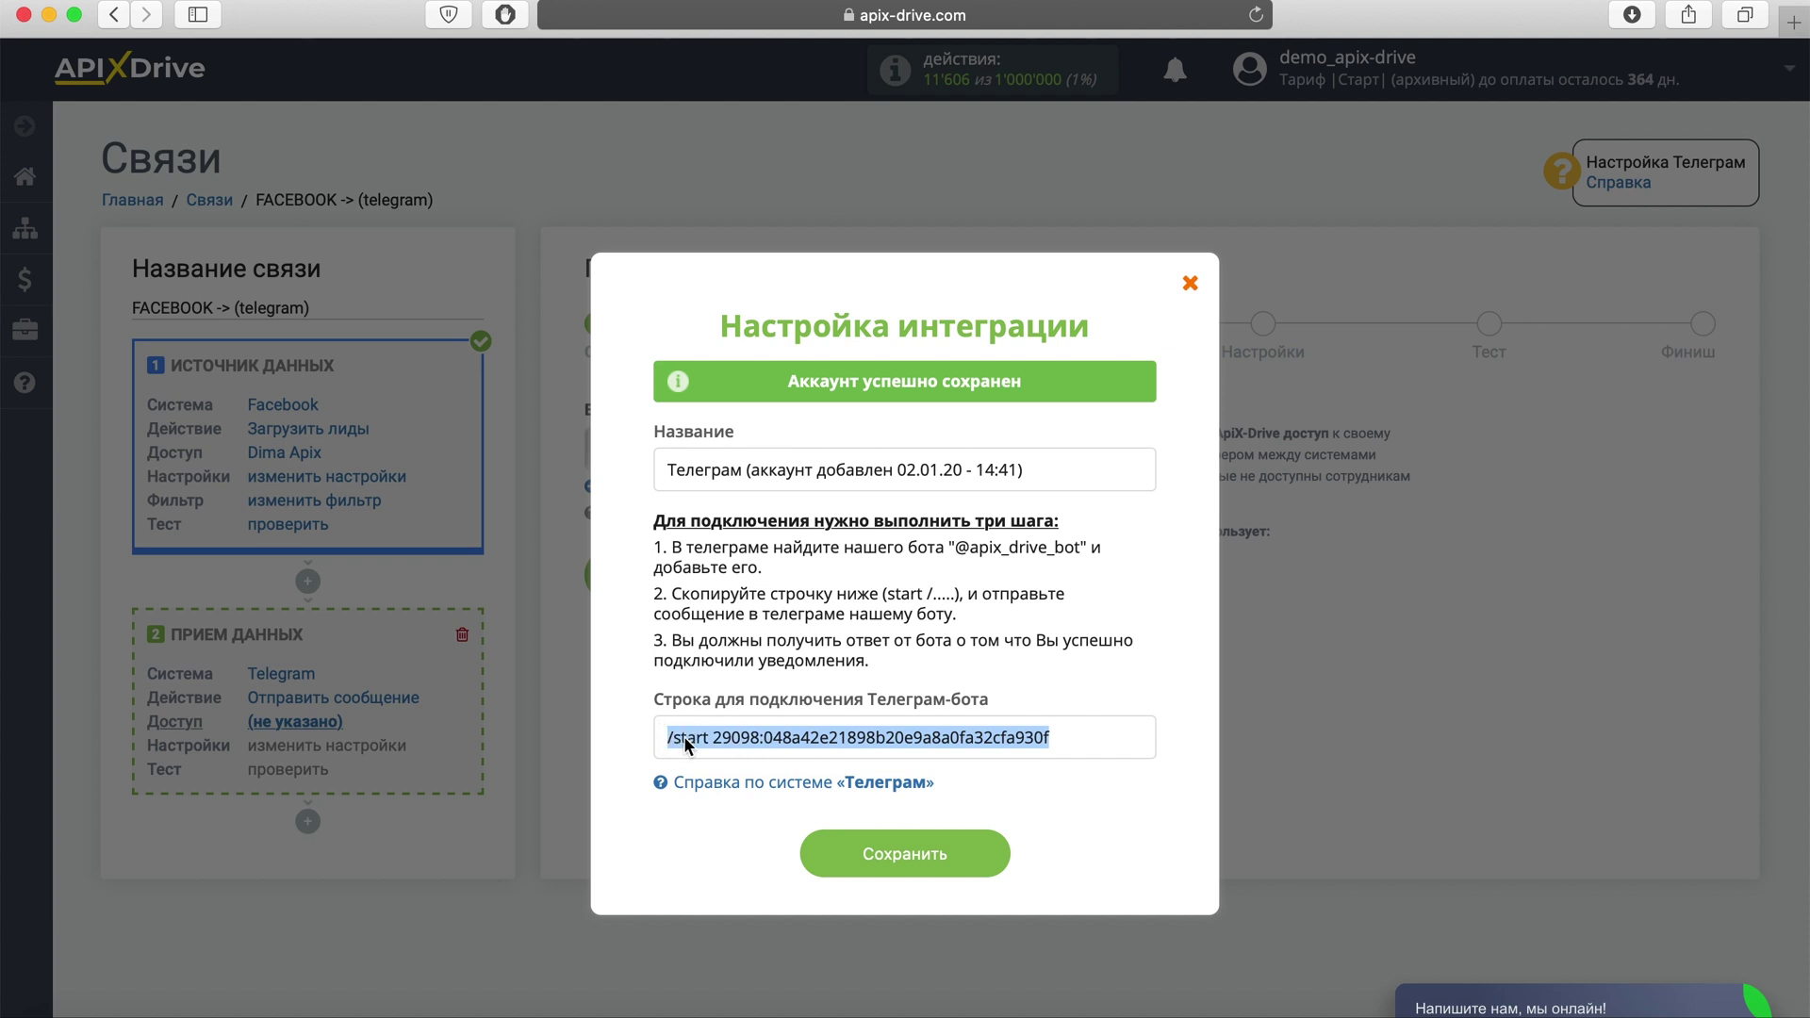
{"action": "right_click", "coordinate": [686, 745]}
{"action": "left_click", "coordinate": [744, 877]}
{"action": "key", "text": "super+Tab"}
{"action": "right_click", "coordinate": [513, 973]}
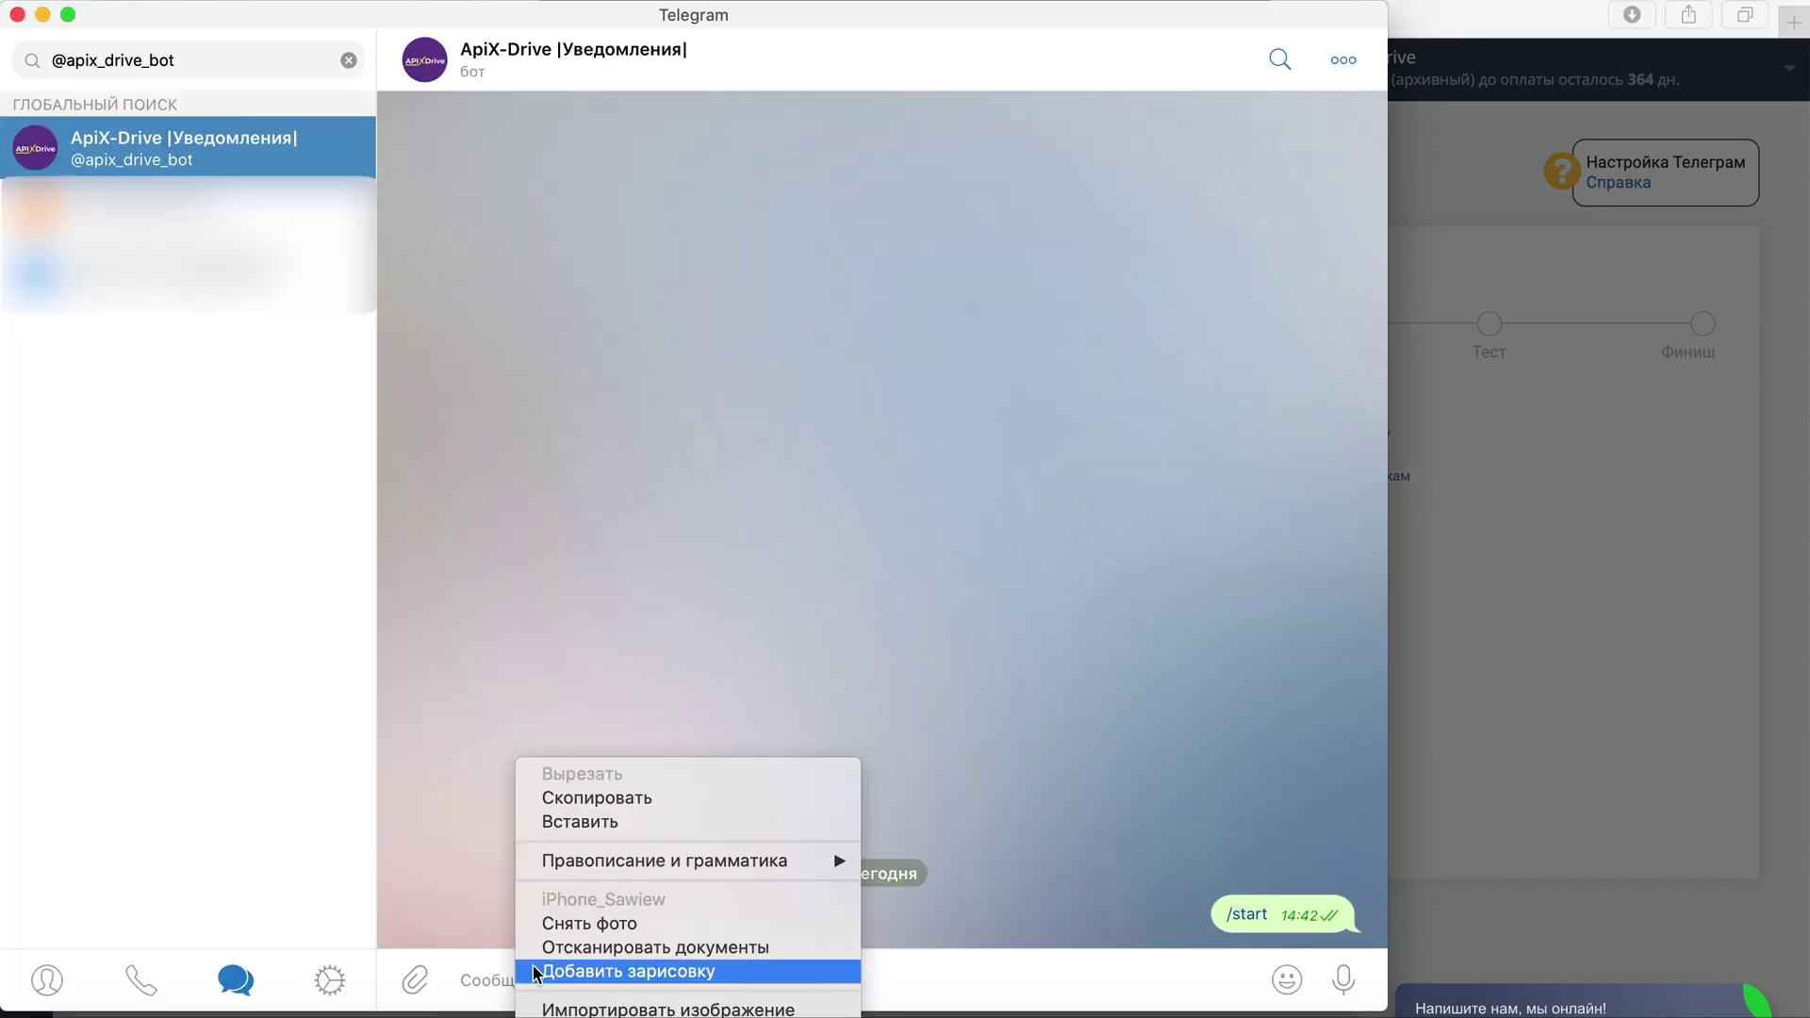
{"action": "left_click", "coordinate": [577, 822]}
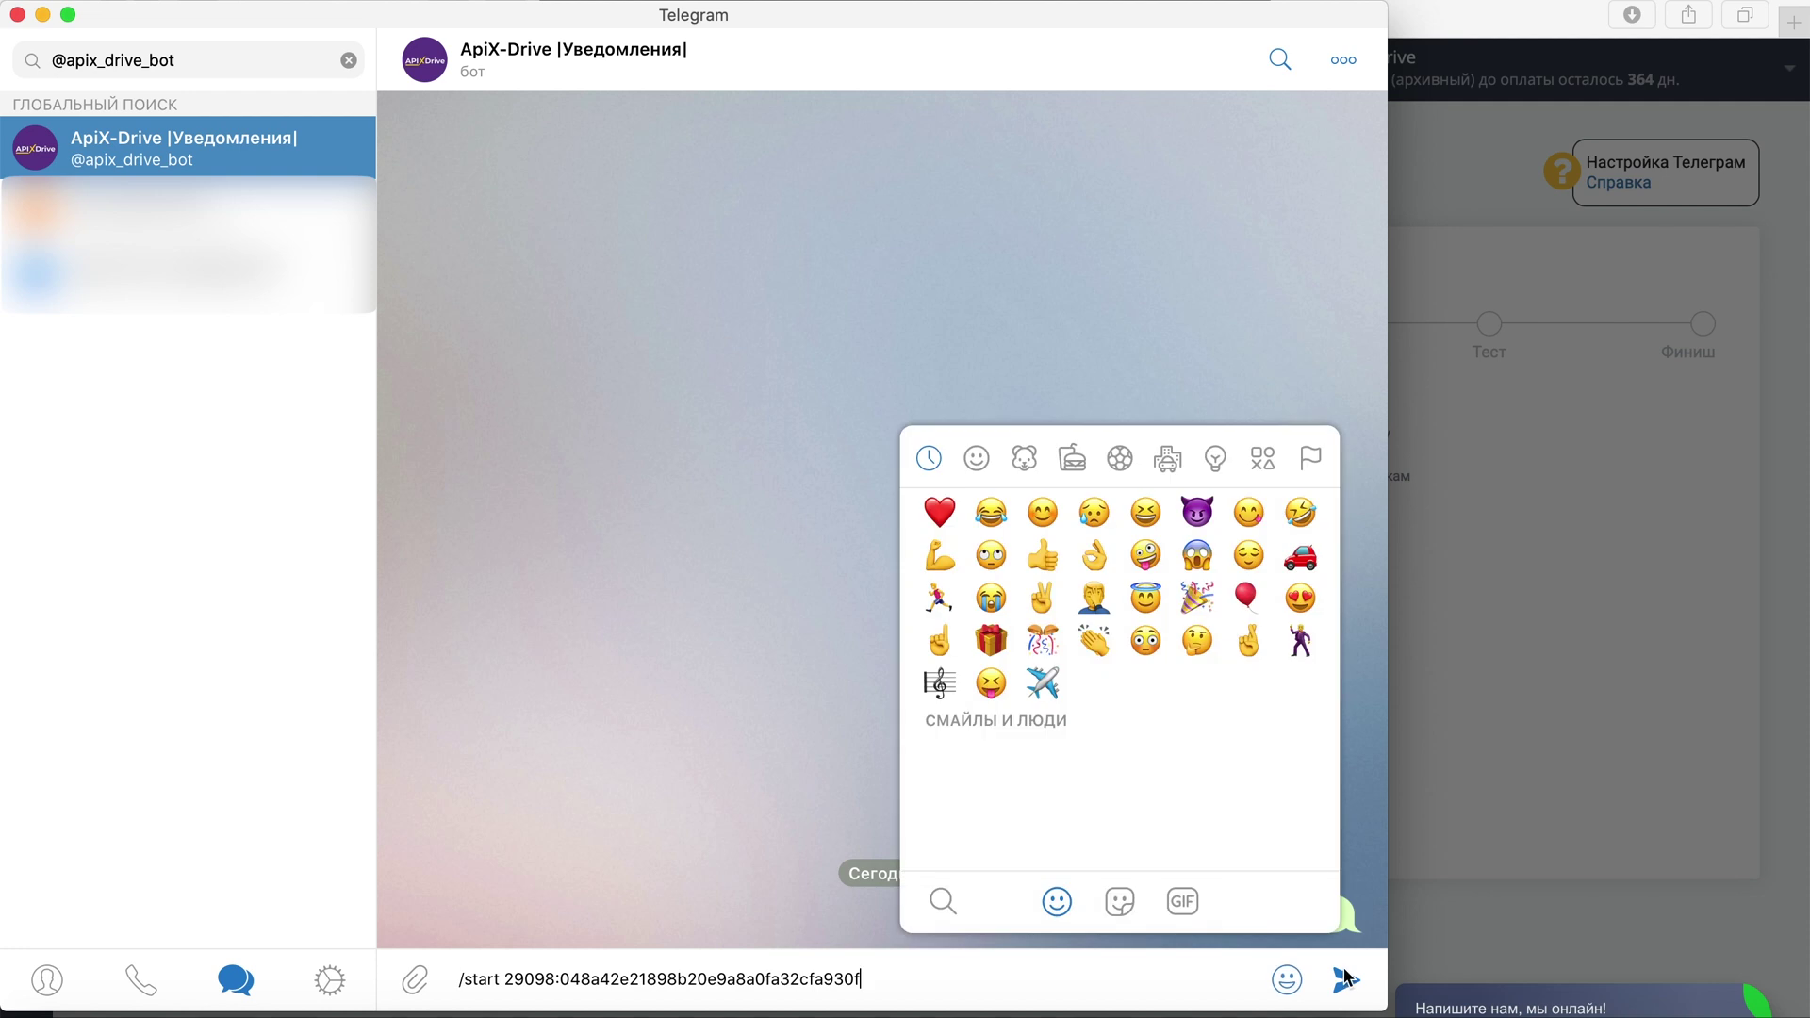
{"action": "left_click", "coordinate": [1345, 981]}
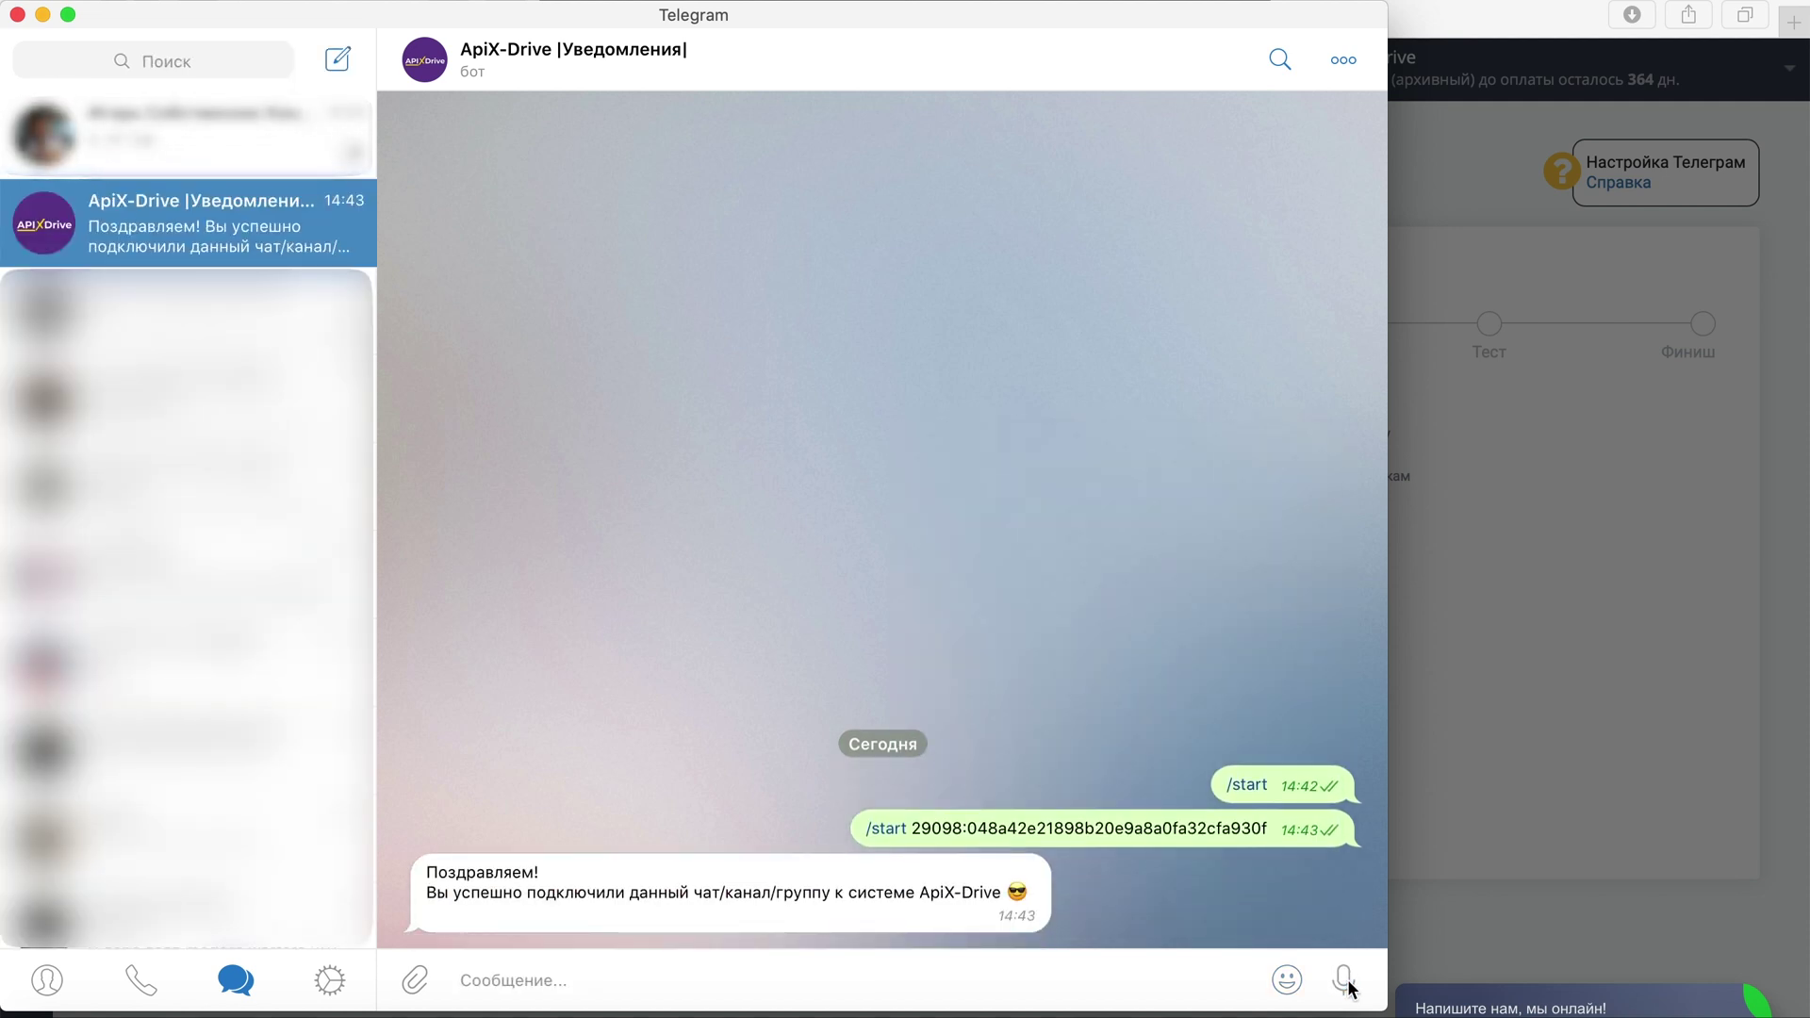
- Return to ApiX-Drive, choose the newly added Телеграм account as the login and continue to the message settings
{"action": "key", "text": "super+Tab"}
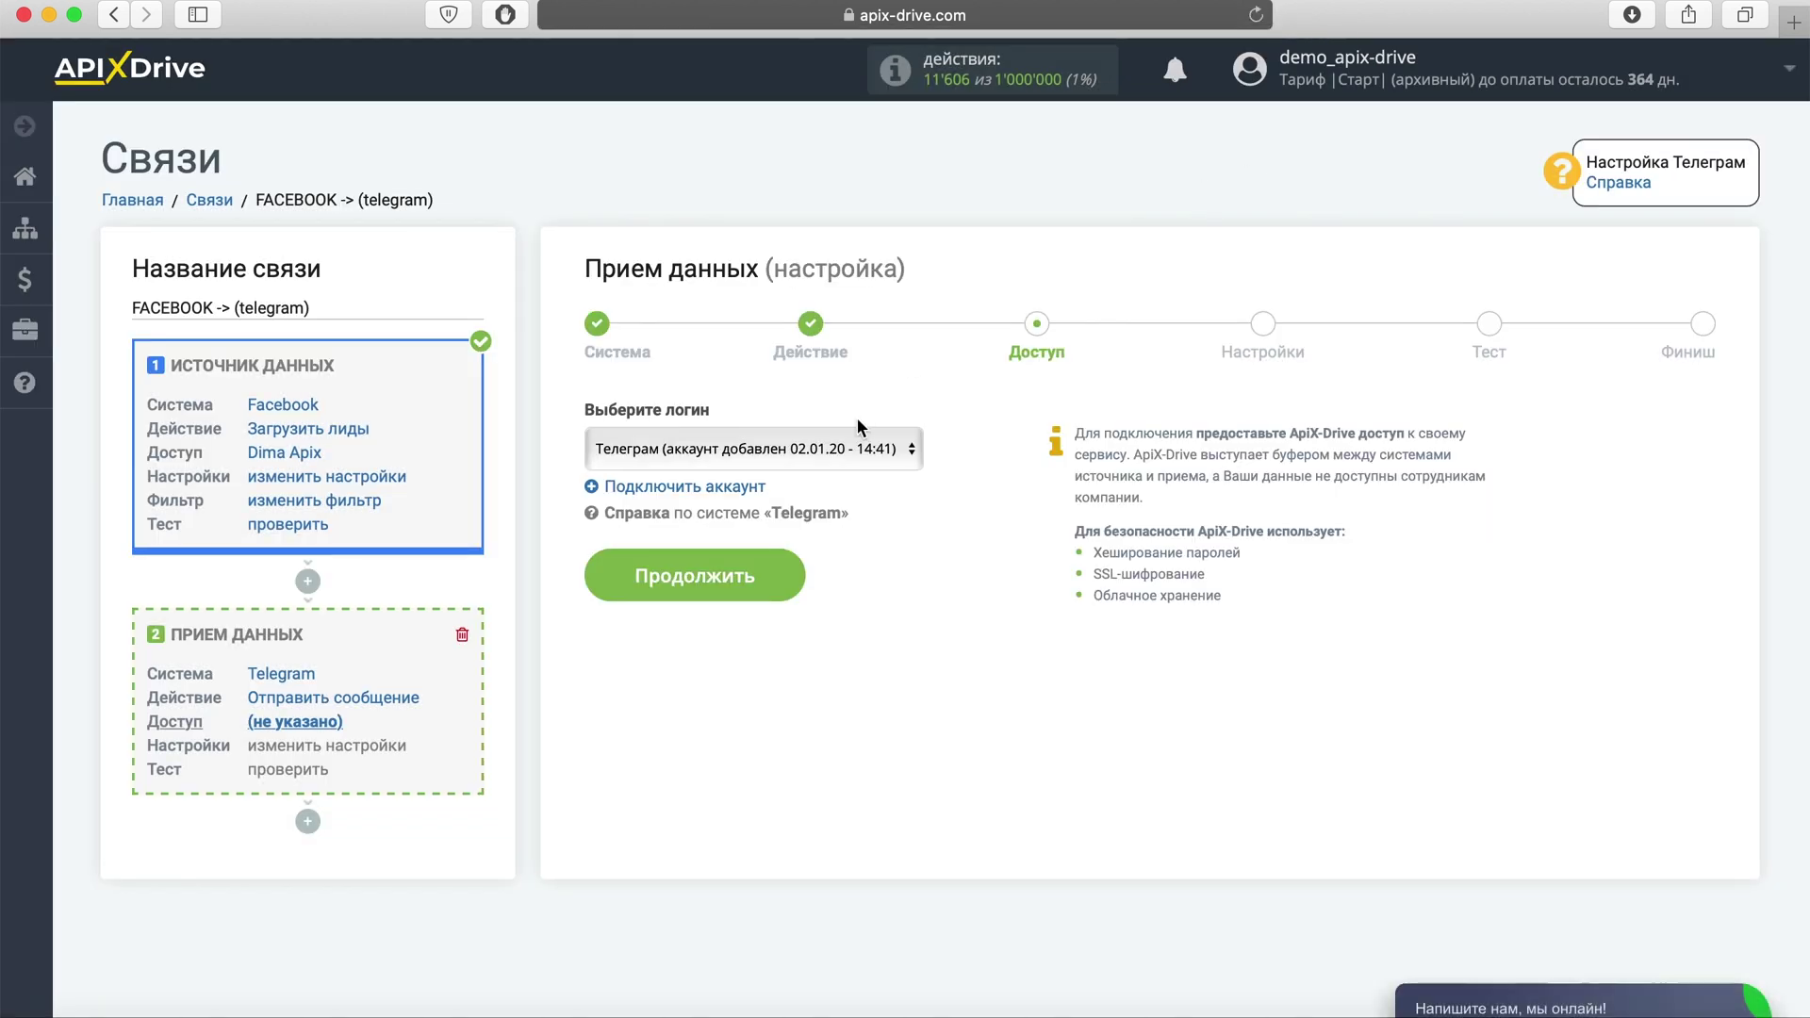
{"action": "left_click", "coordinate": [884, 456]}
{"action": "left_click", "coordinate": [956, 458]}
{"action": "left_click", "coordinate": [777, 568]}
- Begin the message with "Новый лид Facebook" and an "Имя:" line containing the additional fields full_name and полное_имя
{"action": "type", "text": "Новый "}
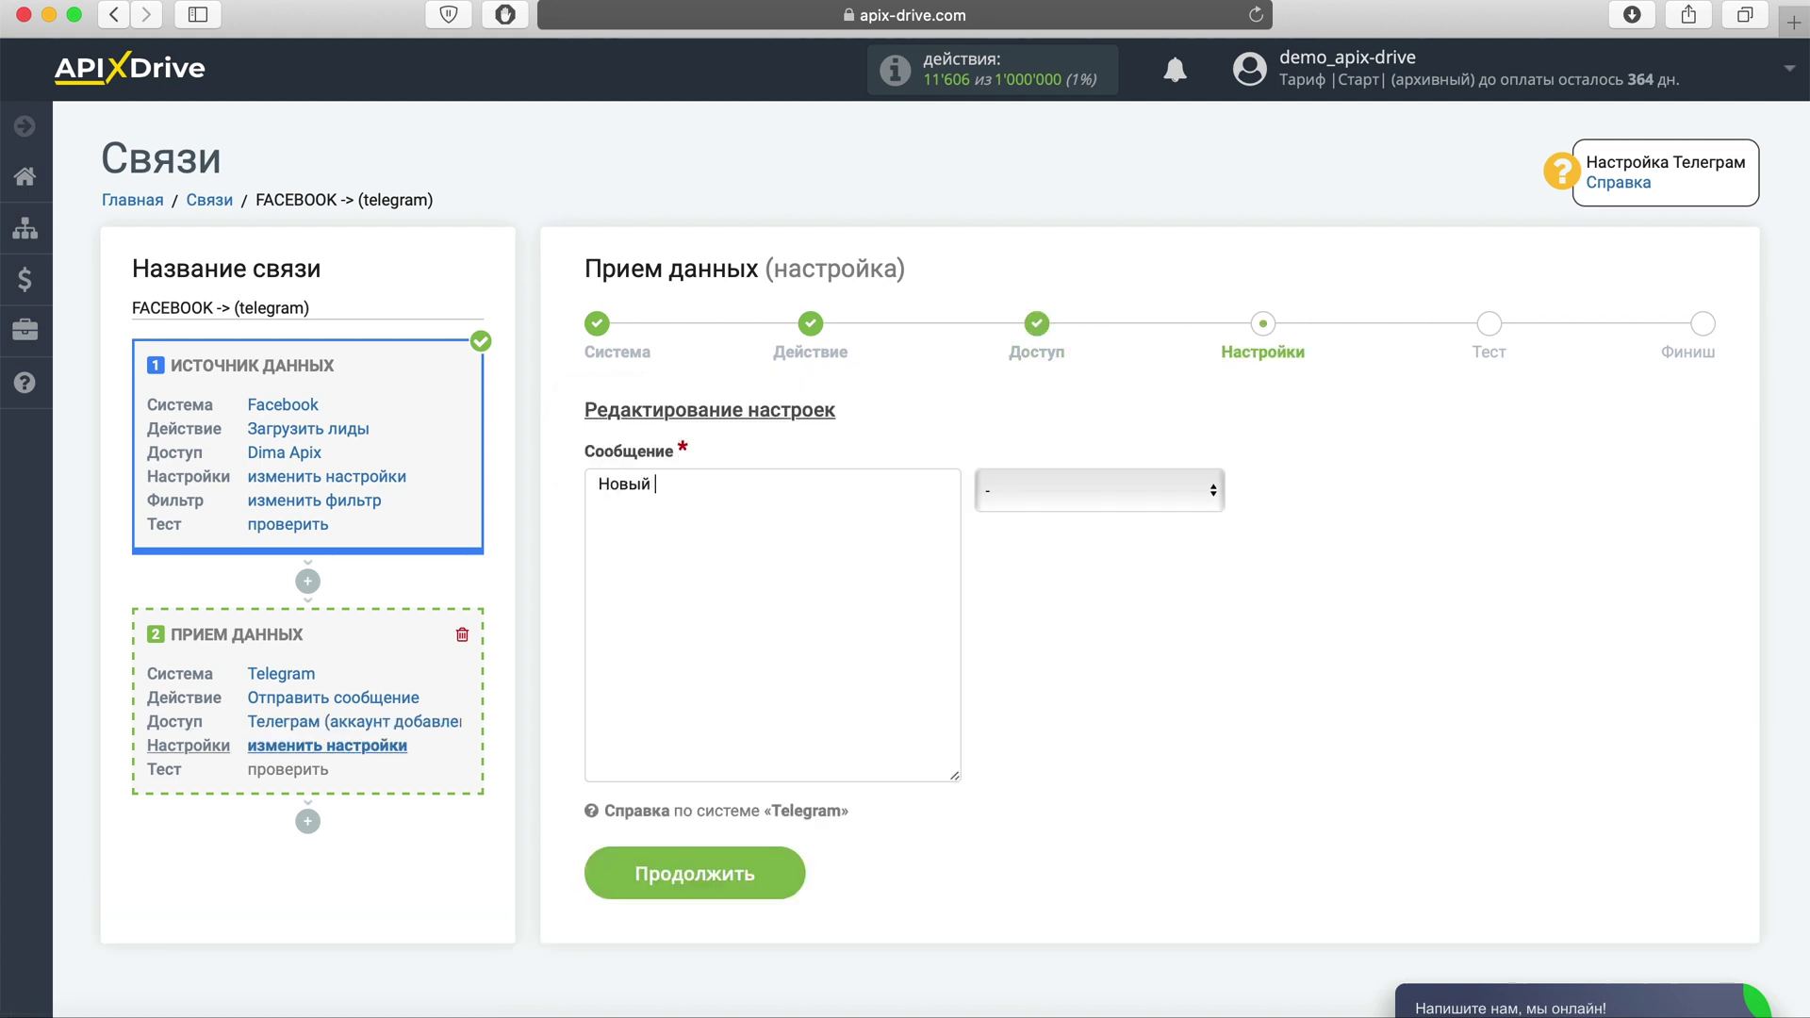
{"action": "type", "text": "лид Facebook"}
{"action": "key", "text": "Return"}
{"action": "type", "text": "Имя:"}
{"action": "left_click", "coordinate": [1152, 505]}
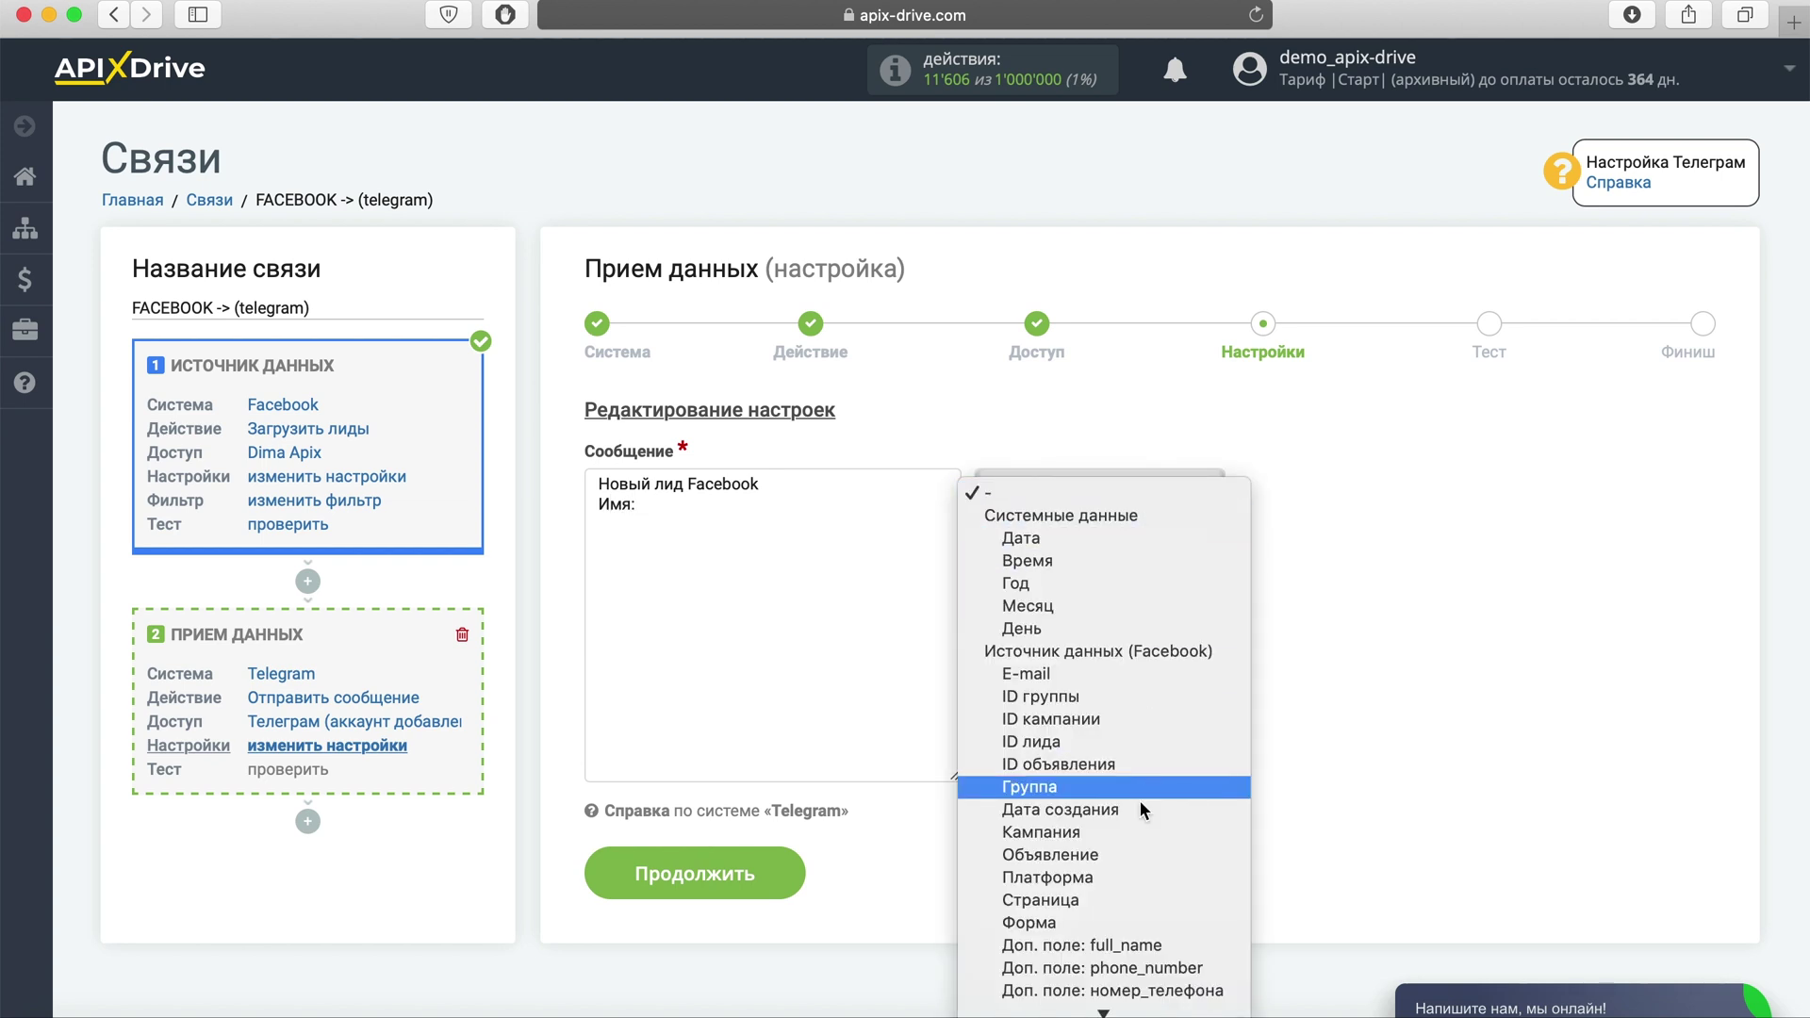
{"action": "left_click", "coordinate": [1140, 946]}
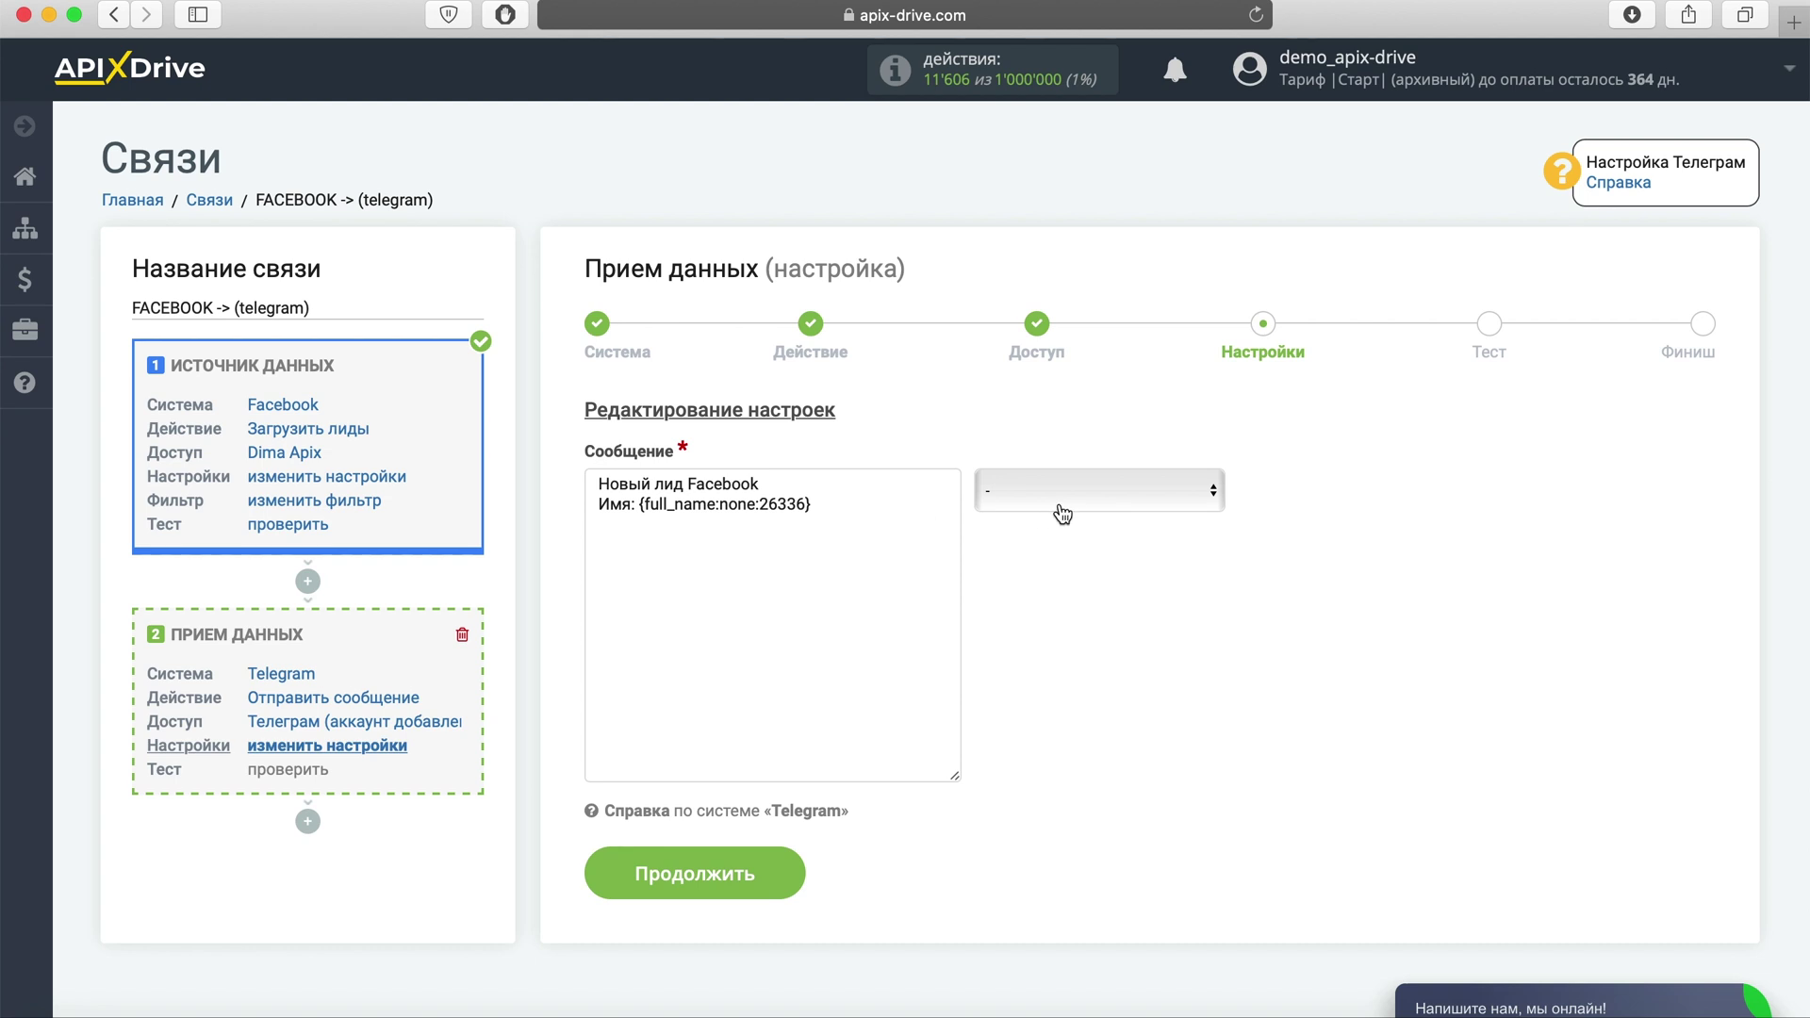
{"action": "left_click", "coordinate": [1115, 504]}
{"action": "scroll", "coordinate": [1141, 832], "scroll_direction": "down", "scroll_amount": 2}
{"action": "scroll", "coordinate": [1140, 833], "scroll_direction": "down", "scroll_amount": 2}
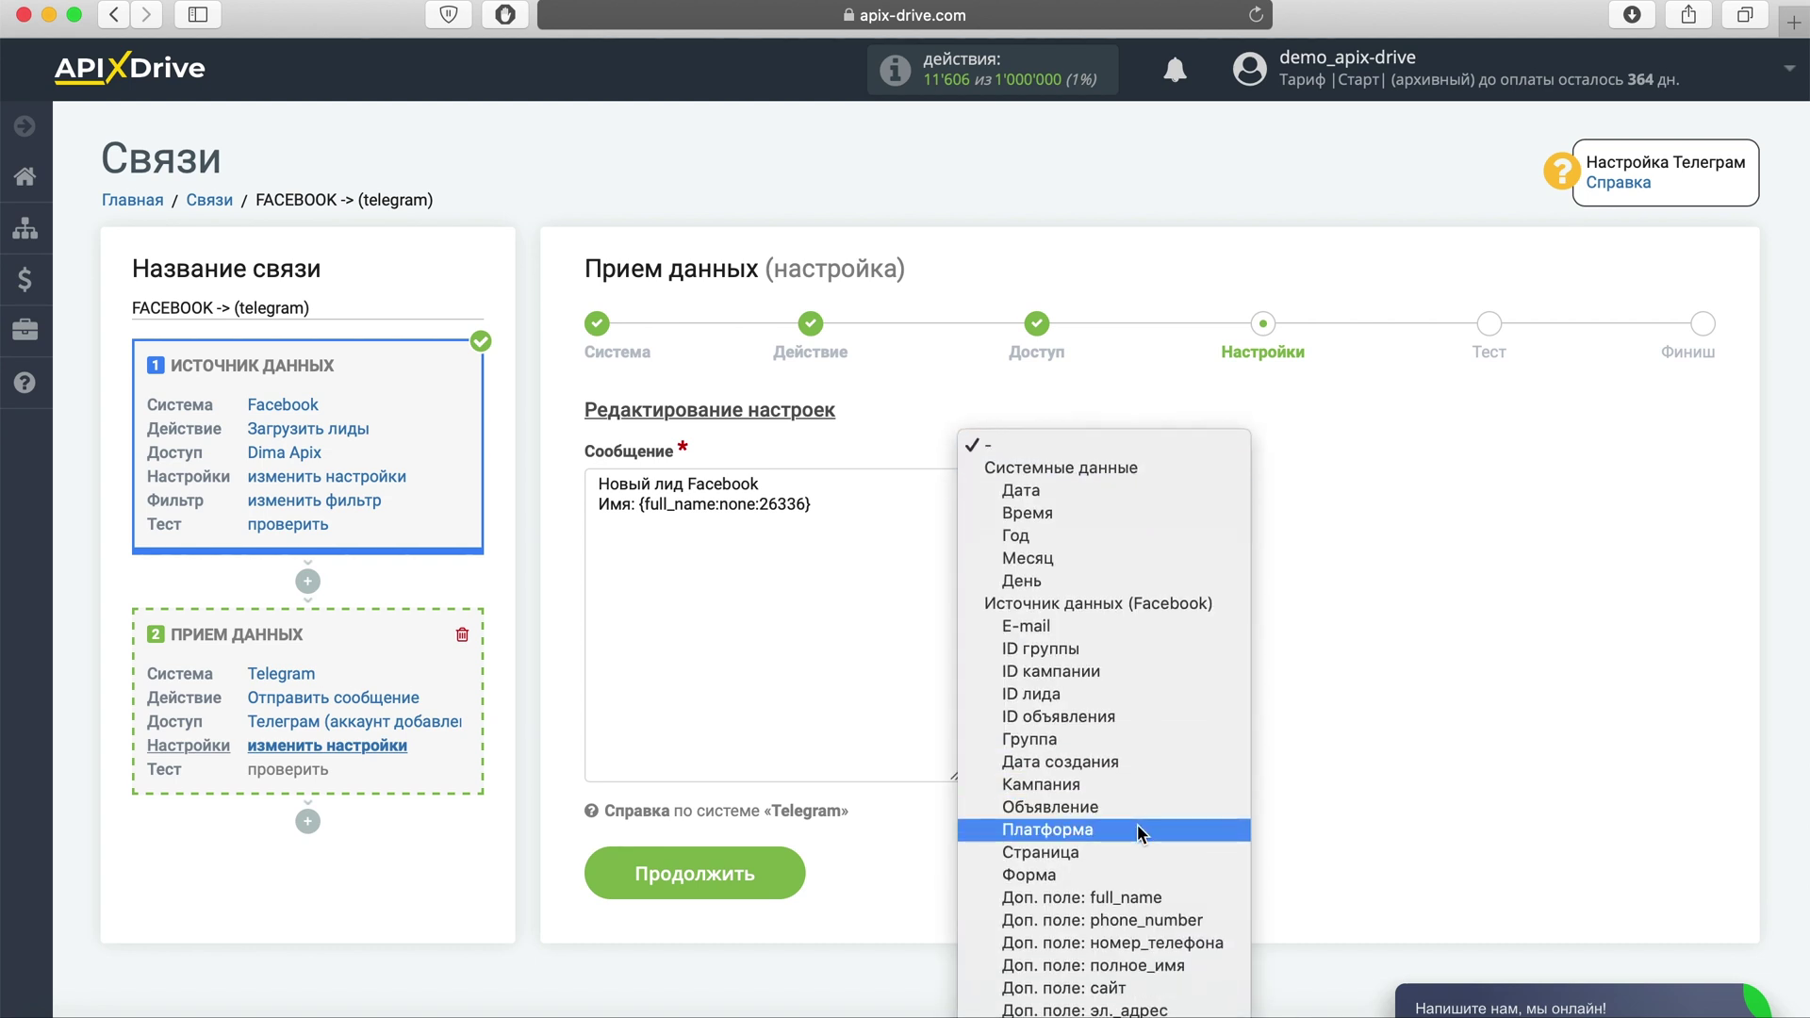
{"action": "left_click", "coordinate": [1151, 961]}
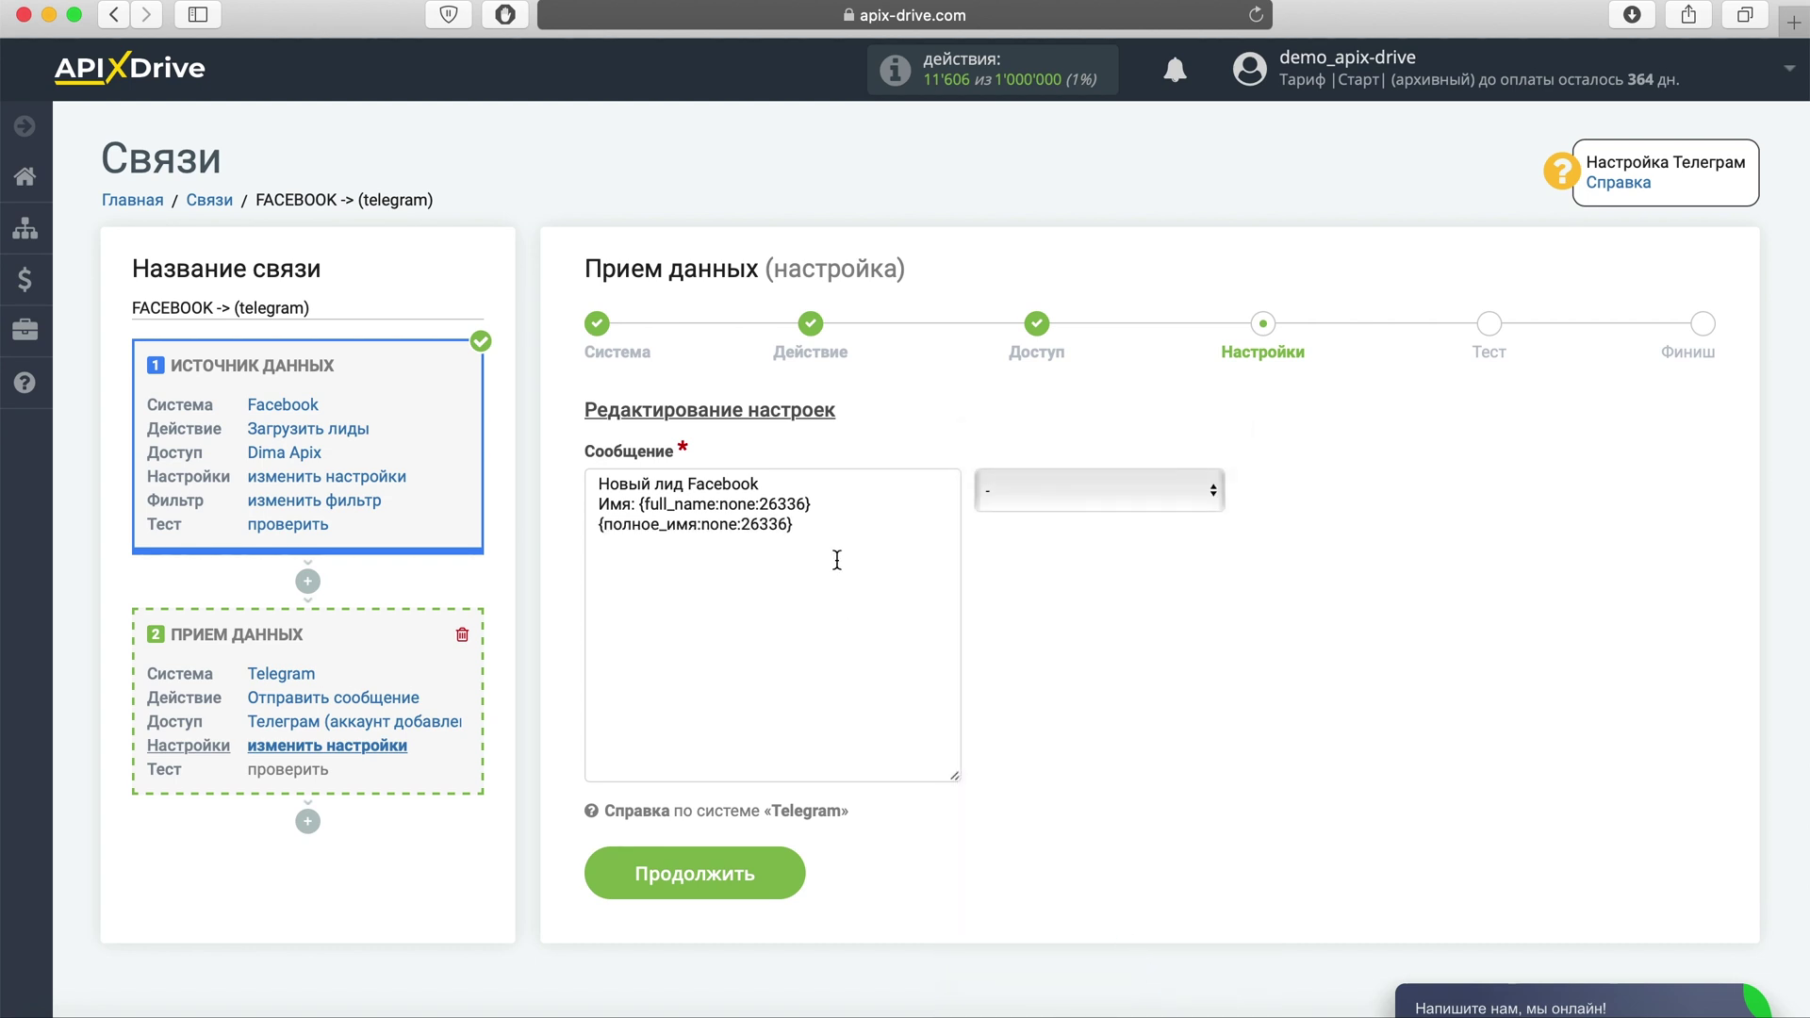
- Add a "Телефон:" line to the message with the additional fields phone_number and номер_телефона
{"action": "left_click", "coordinate": [811, 529]}
{"action": "key", "text": "Return"}
{"action": "type", "text": "Телефон:"}
{"action": "left_click", "coordinate": [1127, 489]}
{"action": "scroll", "coordinate": [1169, 771], "scroll_direction": "down", "scroll_amount": 1}
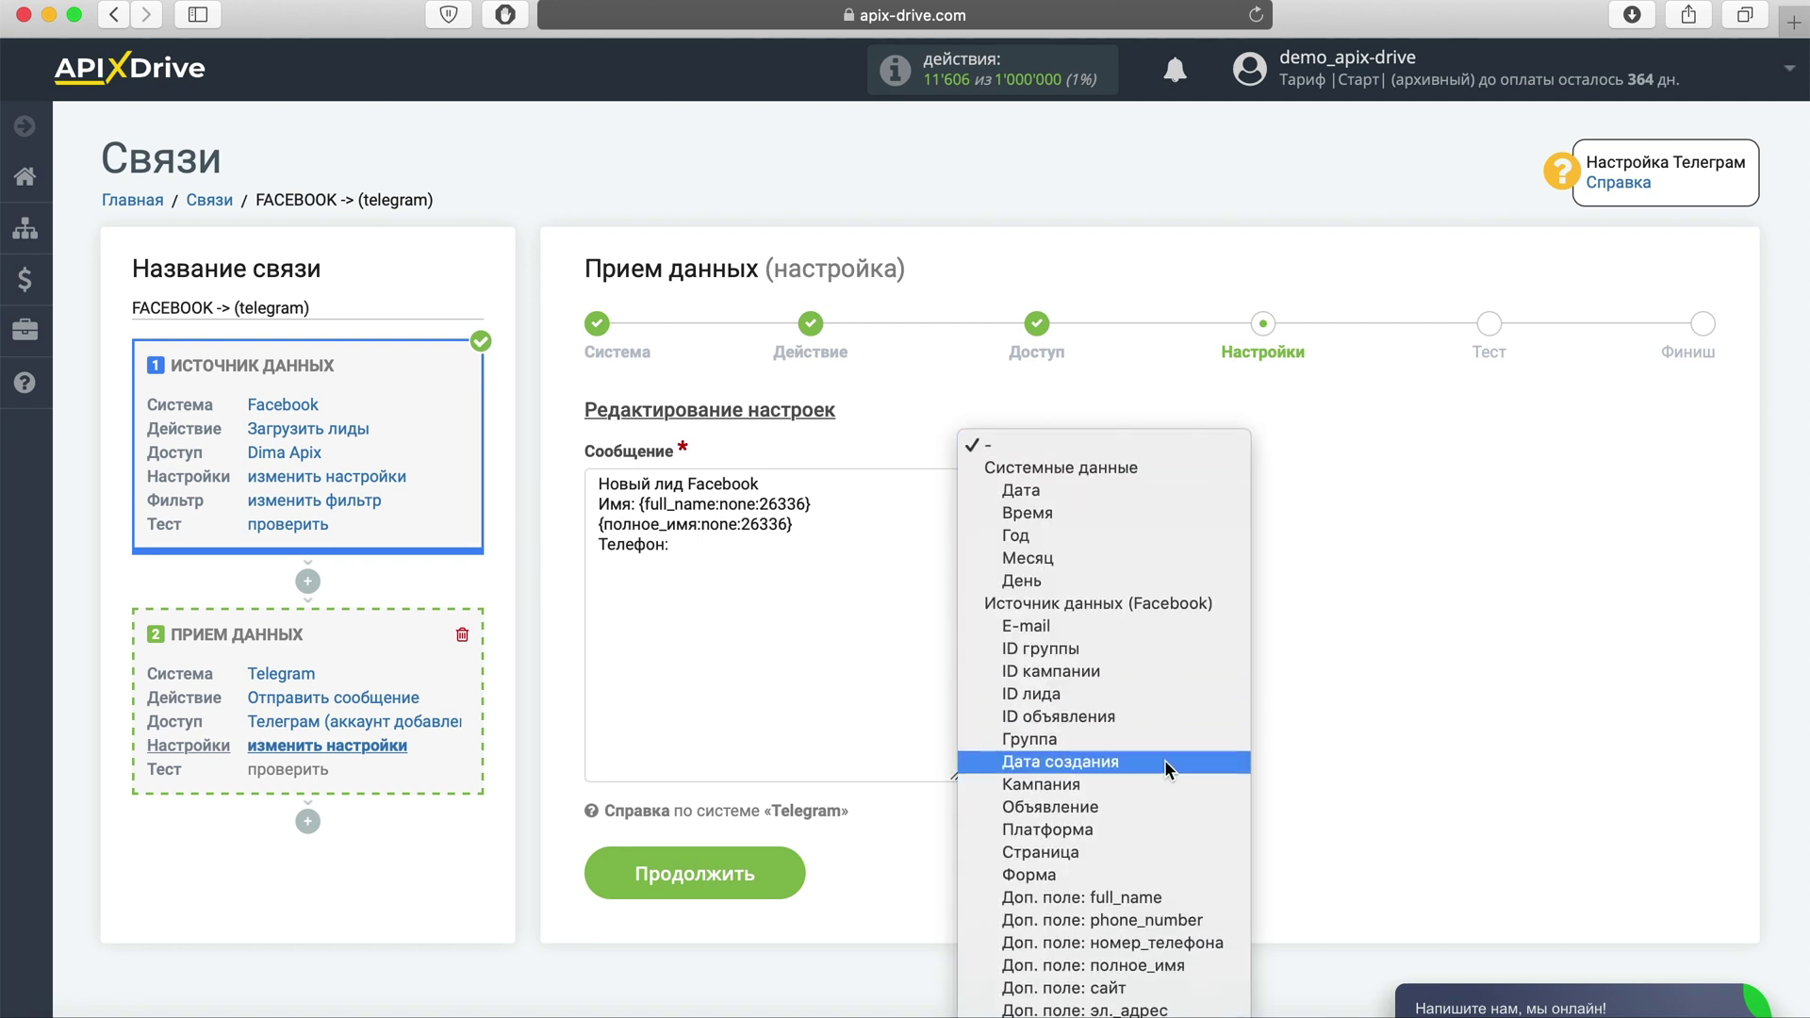
{"action": "left_click", "coordinate": [1152, 920]}
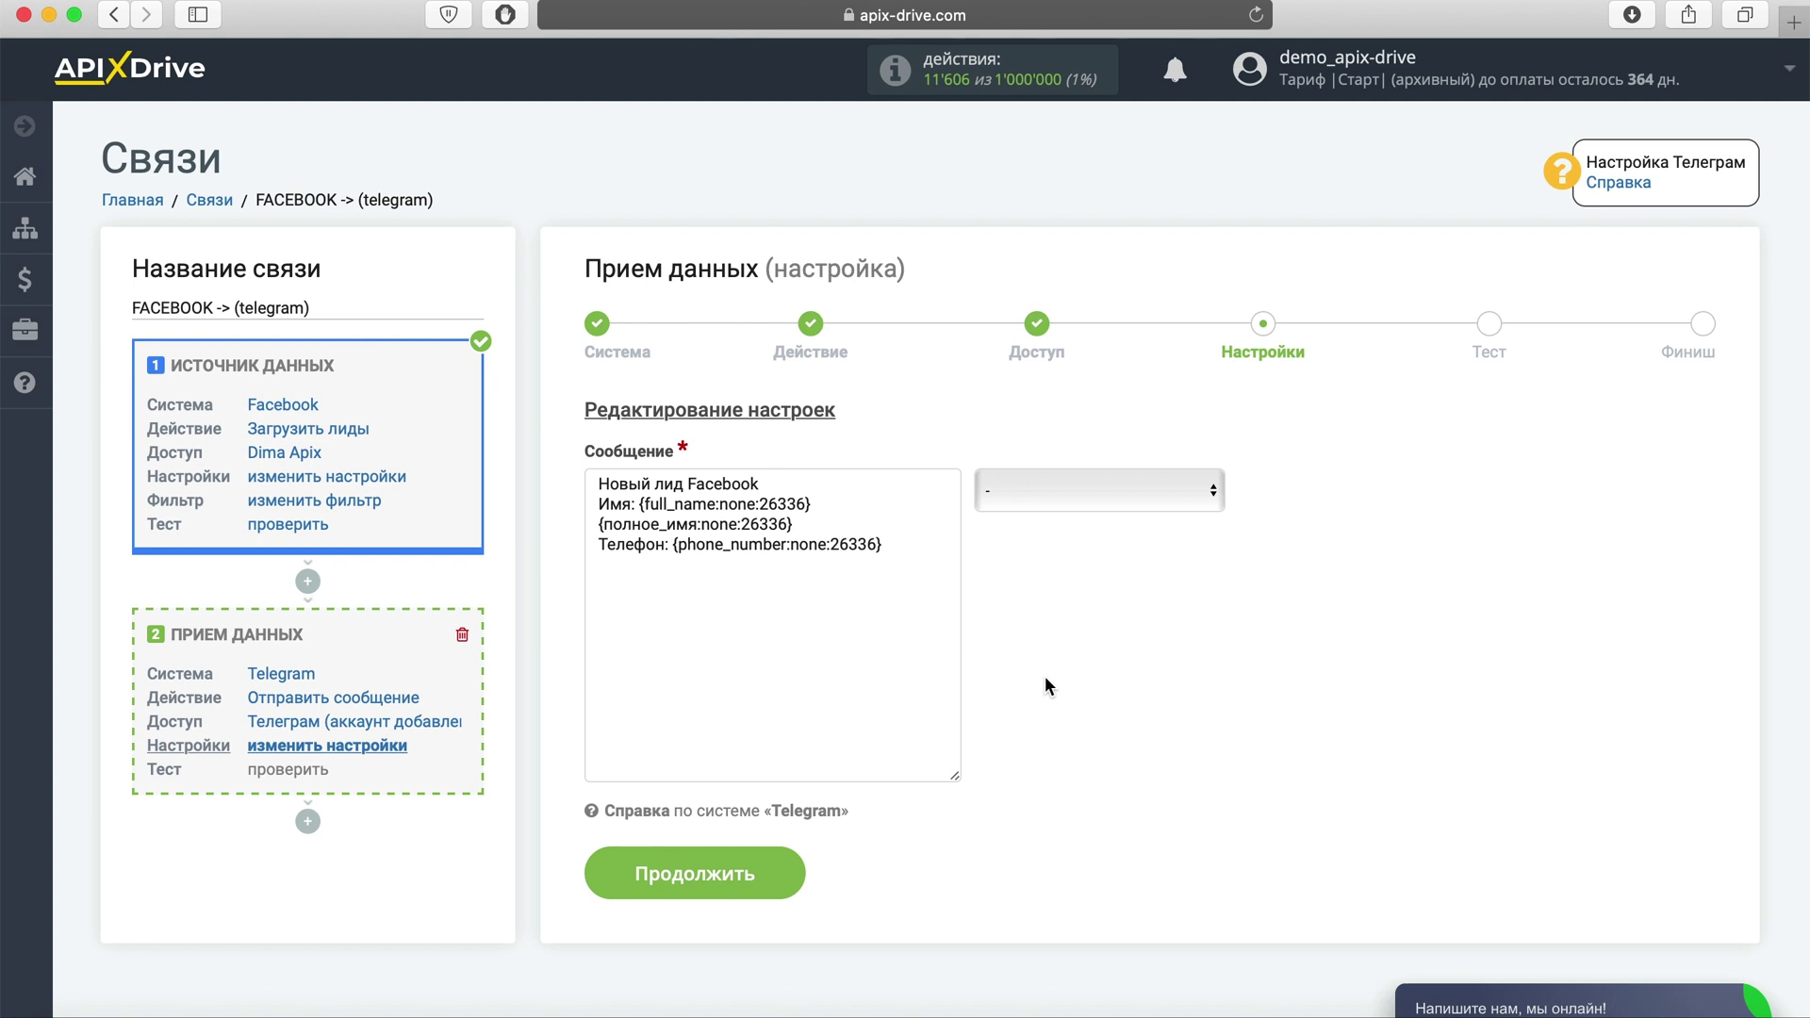
{"action": "left_click", "coordinate": [1081, 503]}
{"action": "scroll", "coordinate": [1163, 755], "scroll_direction": "down", "scroll_amount": 1}
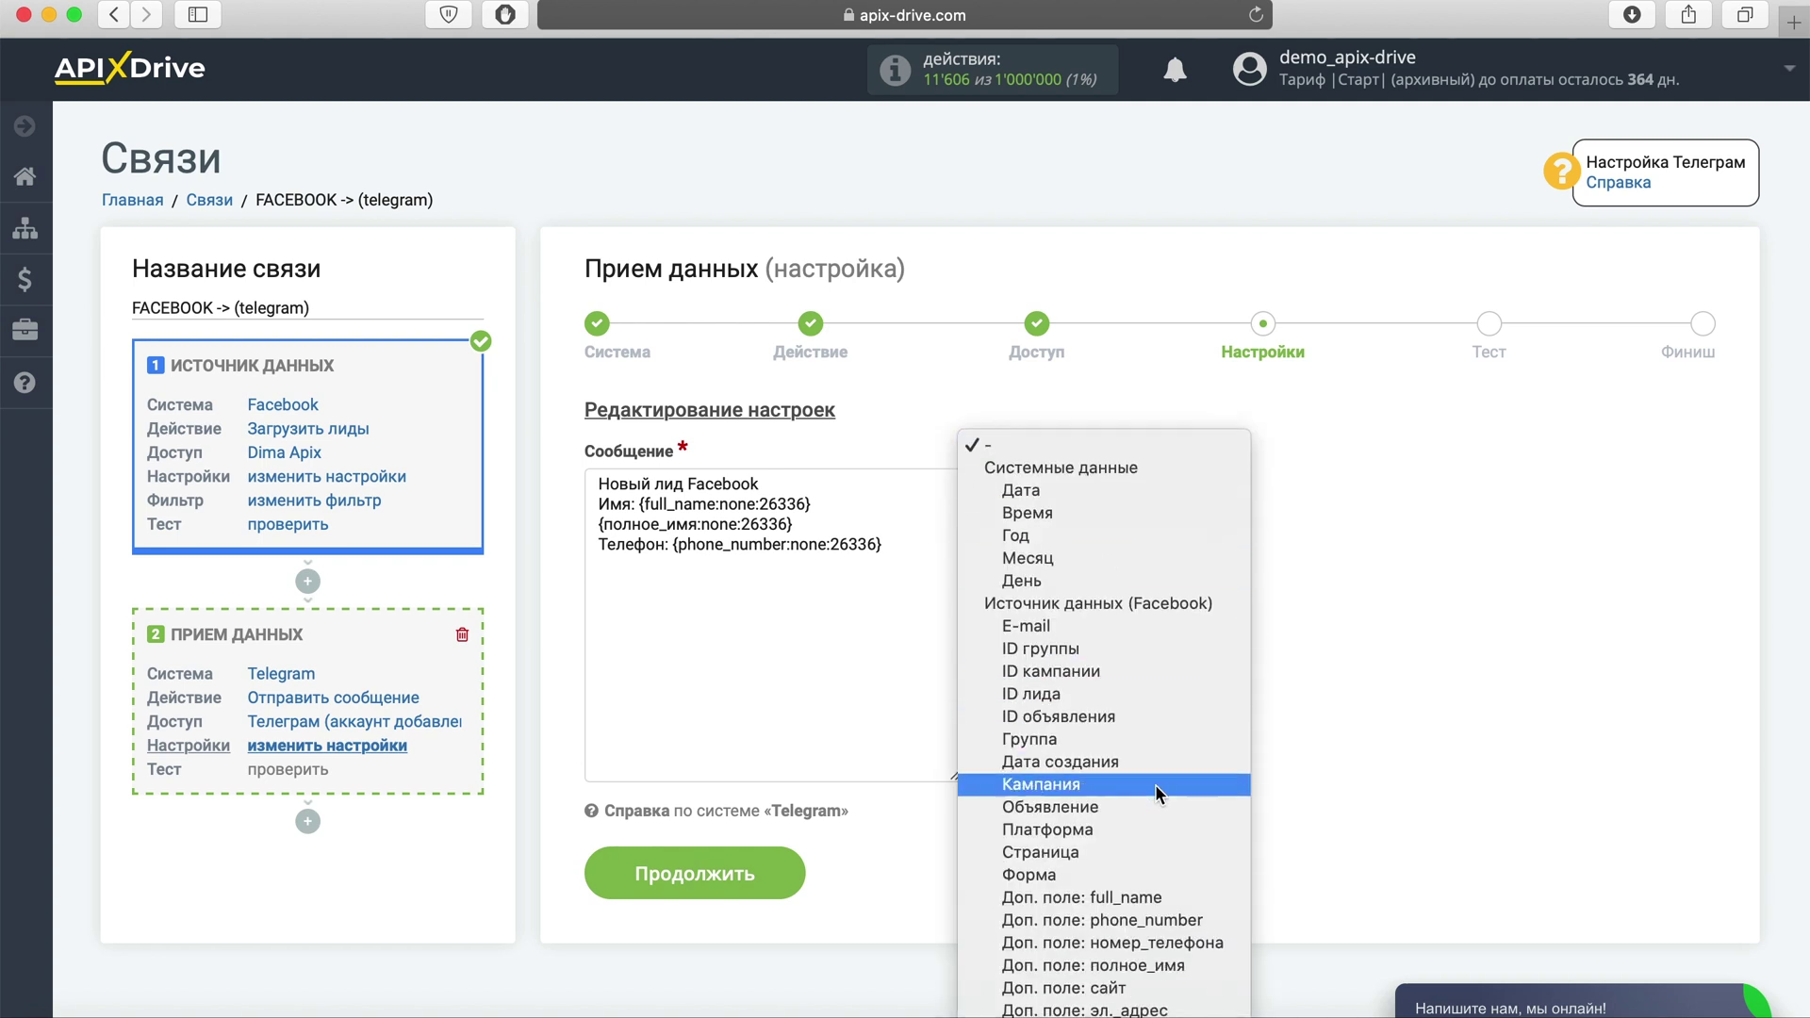
{"action": "left_click", "coordinate": [1178, 943]}
- Add an "Email:" line to the message with the additional field эл._адрес and the Facebook E-mail field
{"action": "type", "text": "Email"}
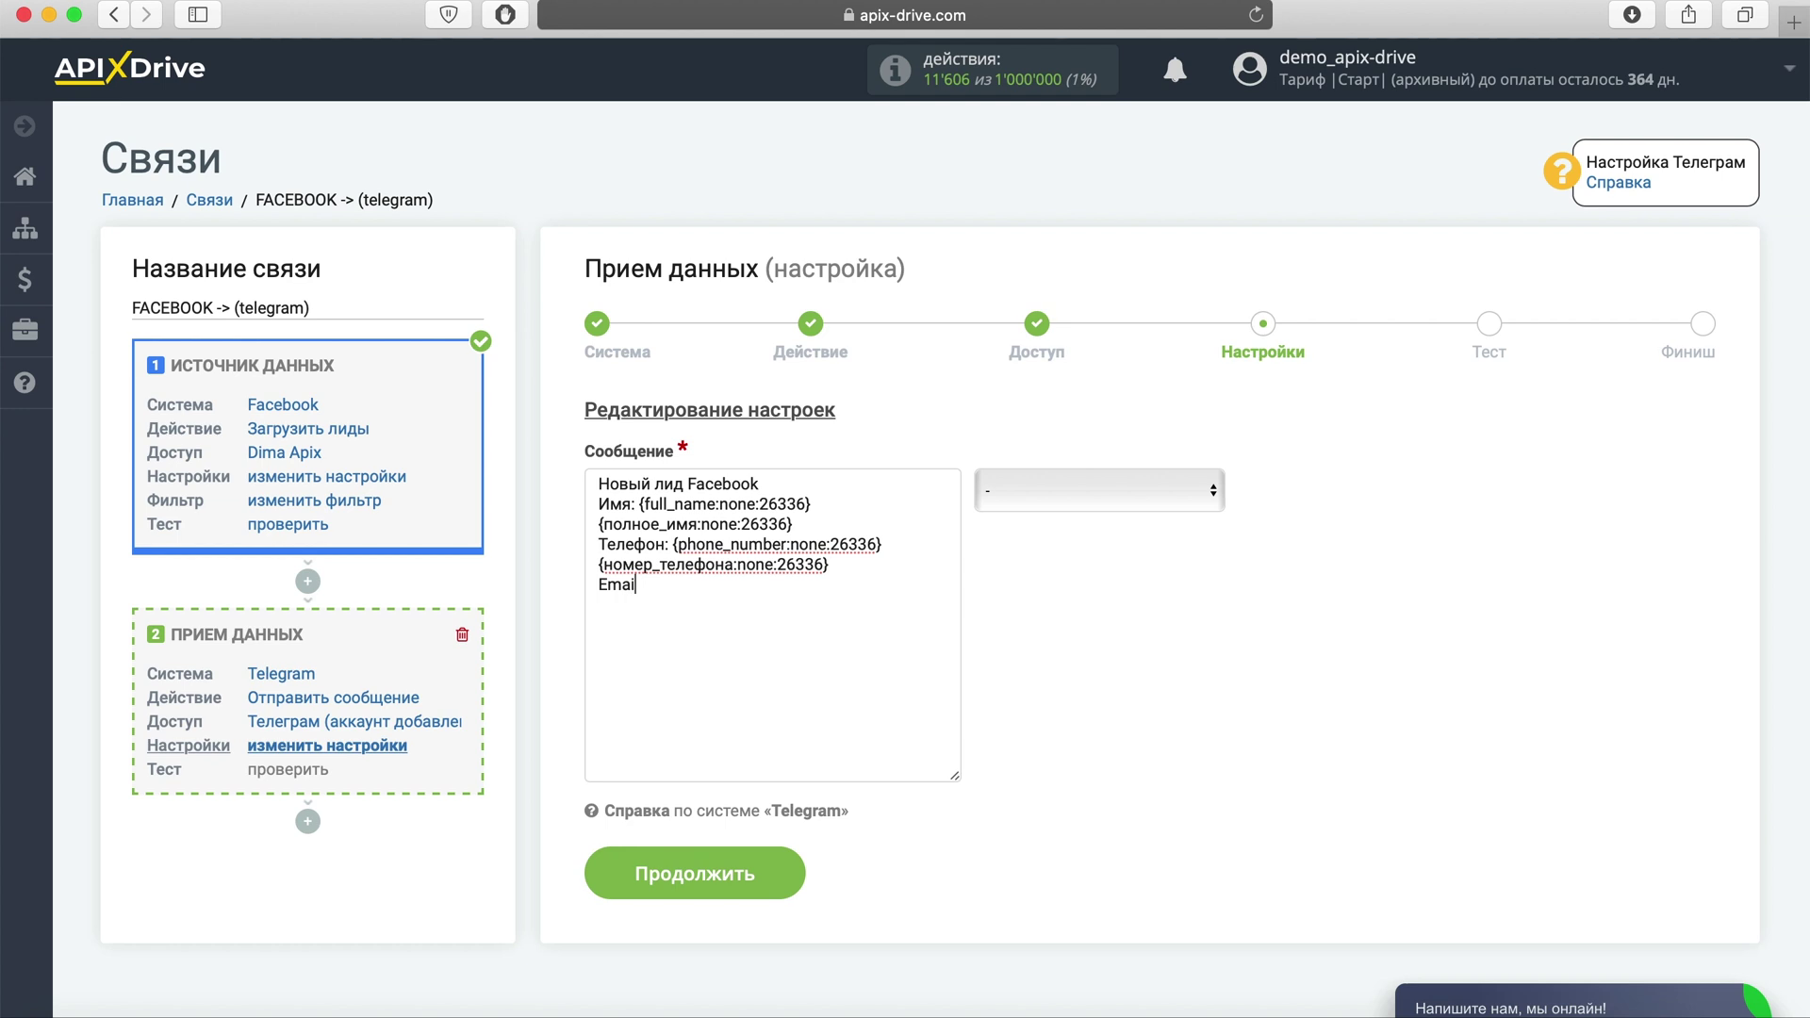
{"action": "type", "text": ":"}
{"action": "left_click", "coordinate": [1197, 498]}
{"action": "scroll", "coordinate": [1159, 716], "scroll_direction": "down", "scroll_amount": 1}
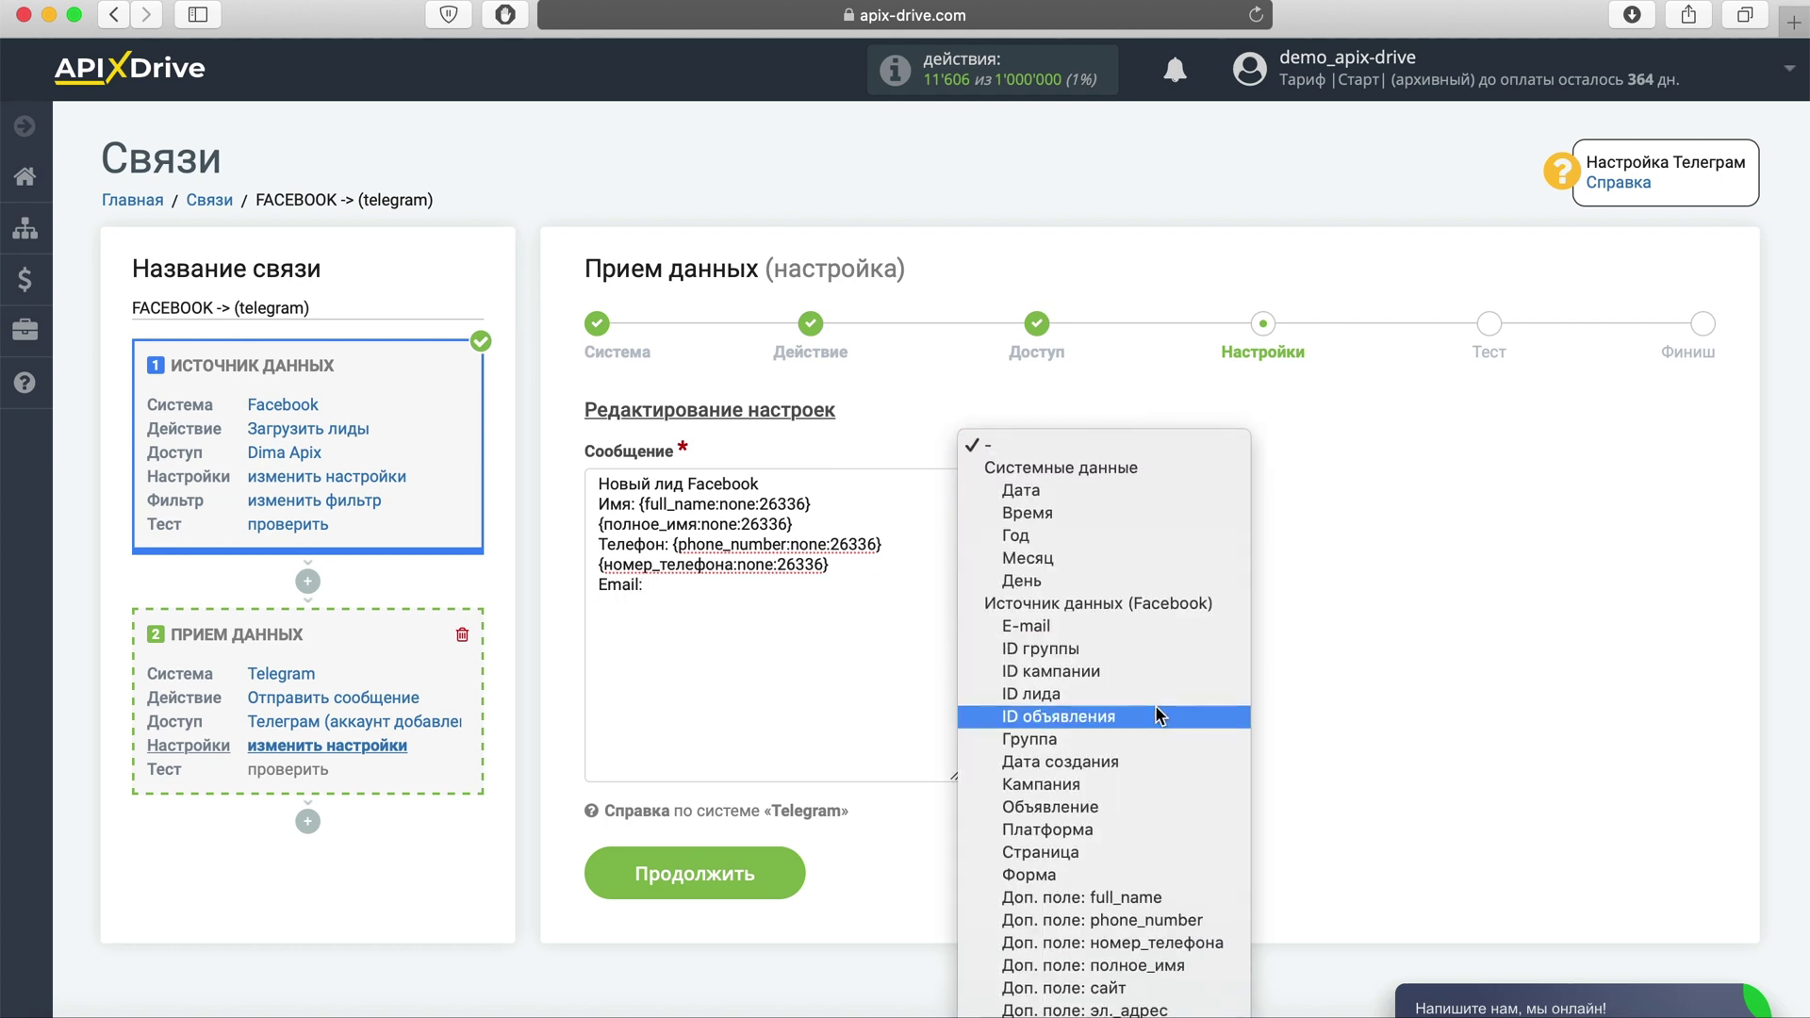
{"action": "left_click", "coordinate": [1146, 1007]}
{"action": "left_click", "coordinate": [1075, 508]}
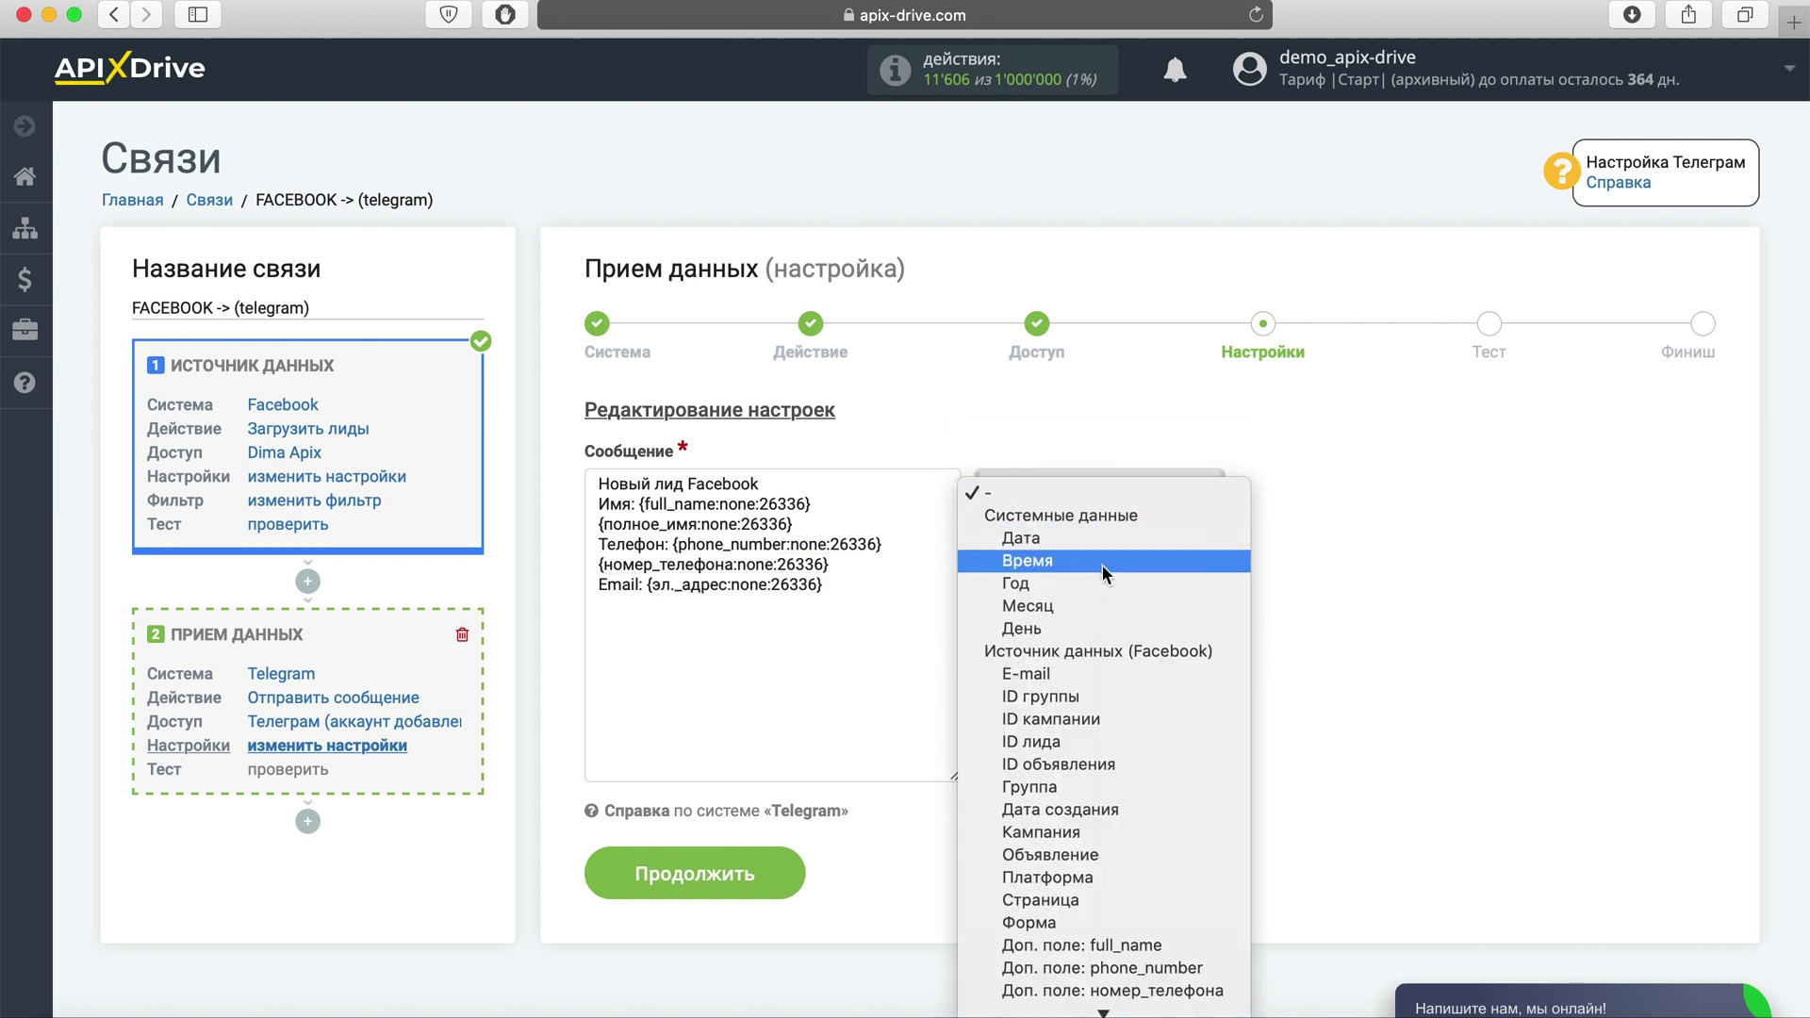
{"action": "left_click", "coordinate": [1103, 673]}
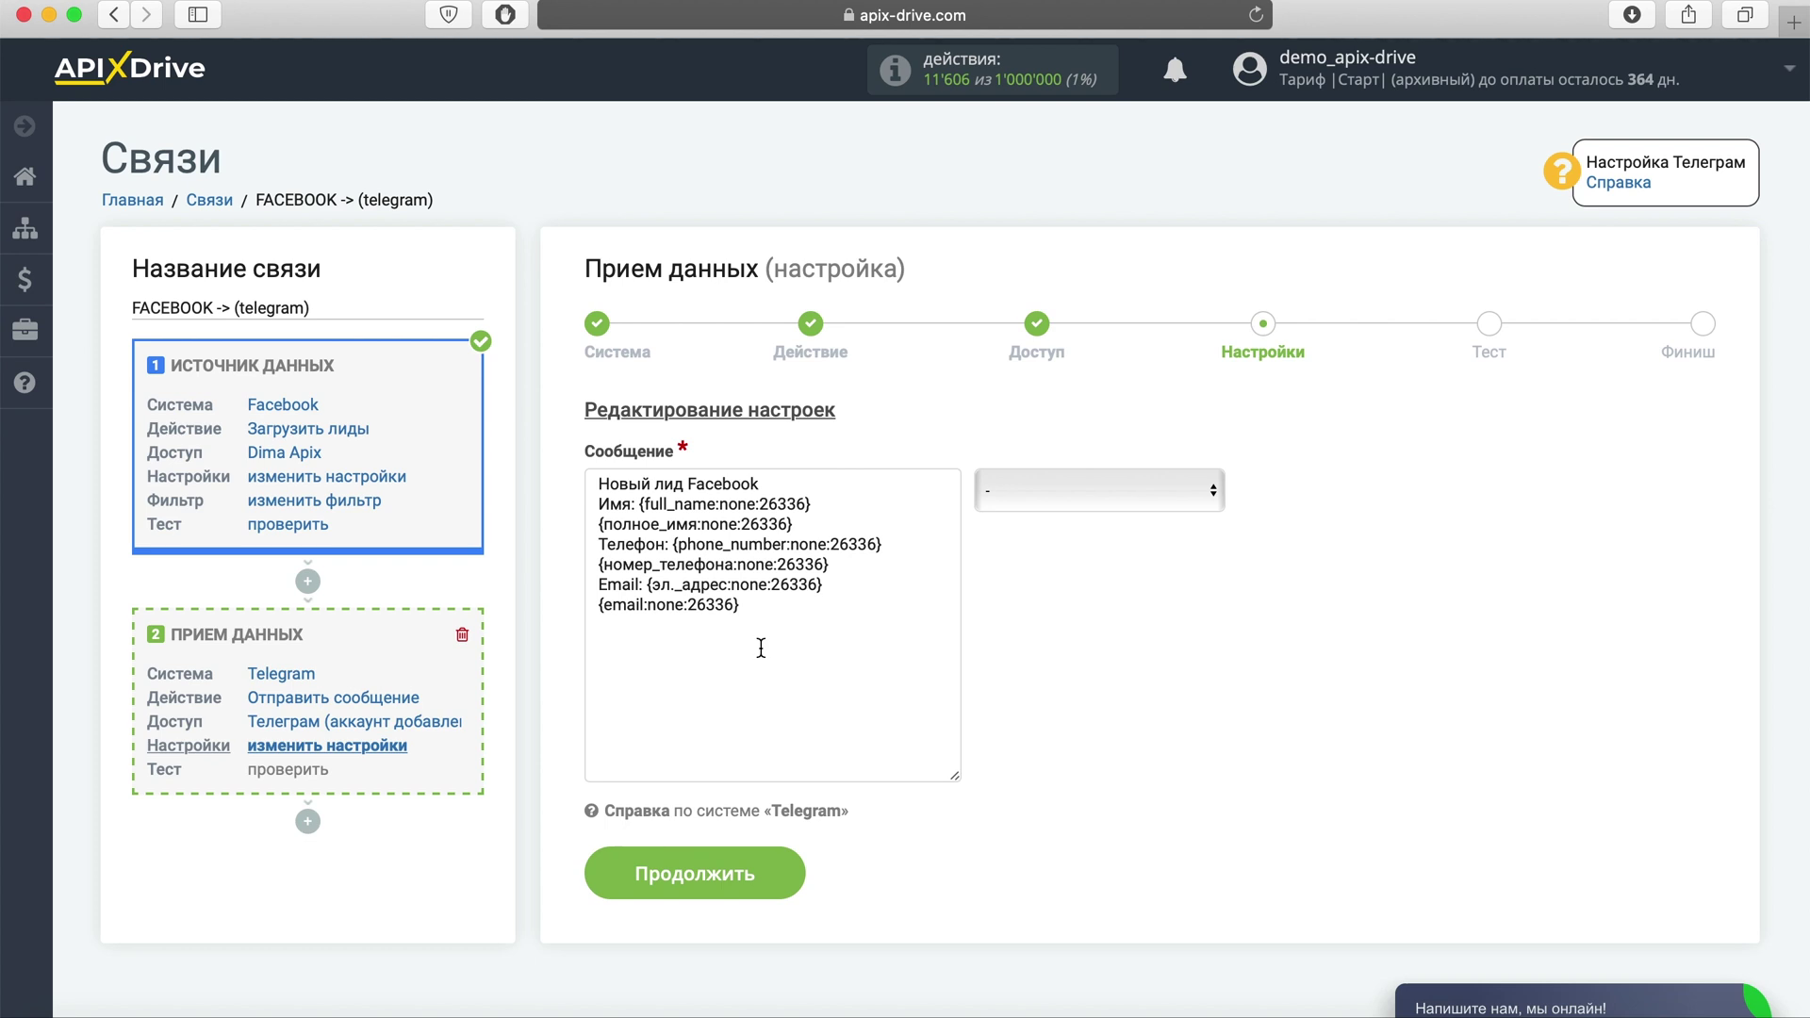
- Accept the message settings, send the test data to Telegram and check the bot chat for the test message
{"action": "left_click", "coordinate": [757, 875]}
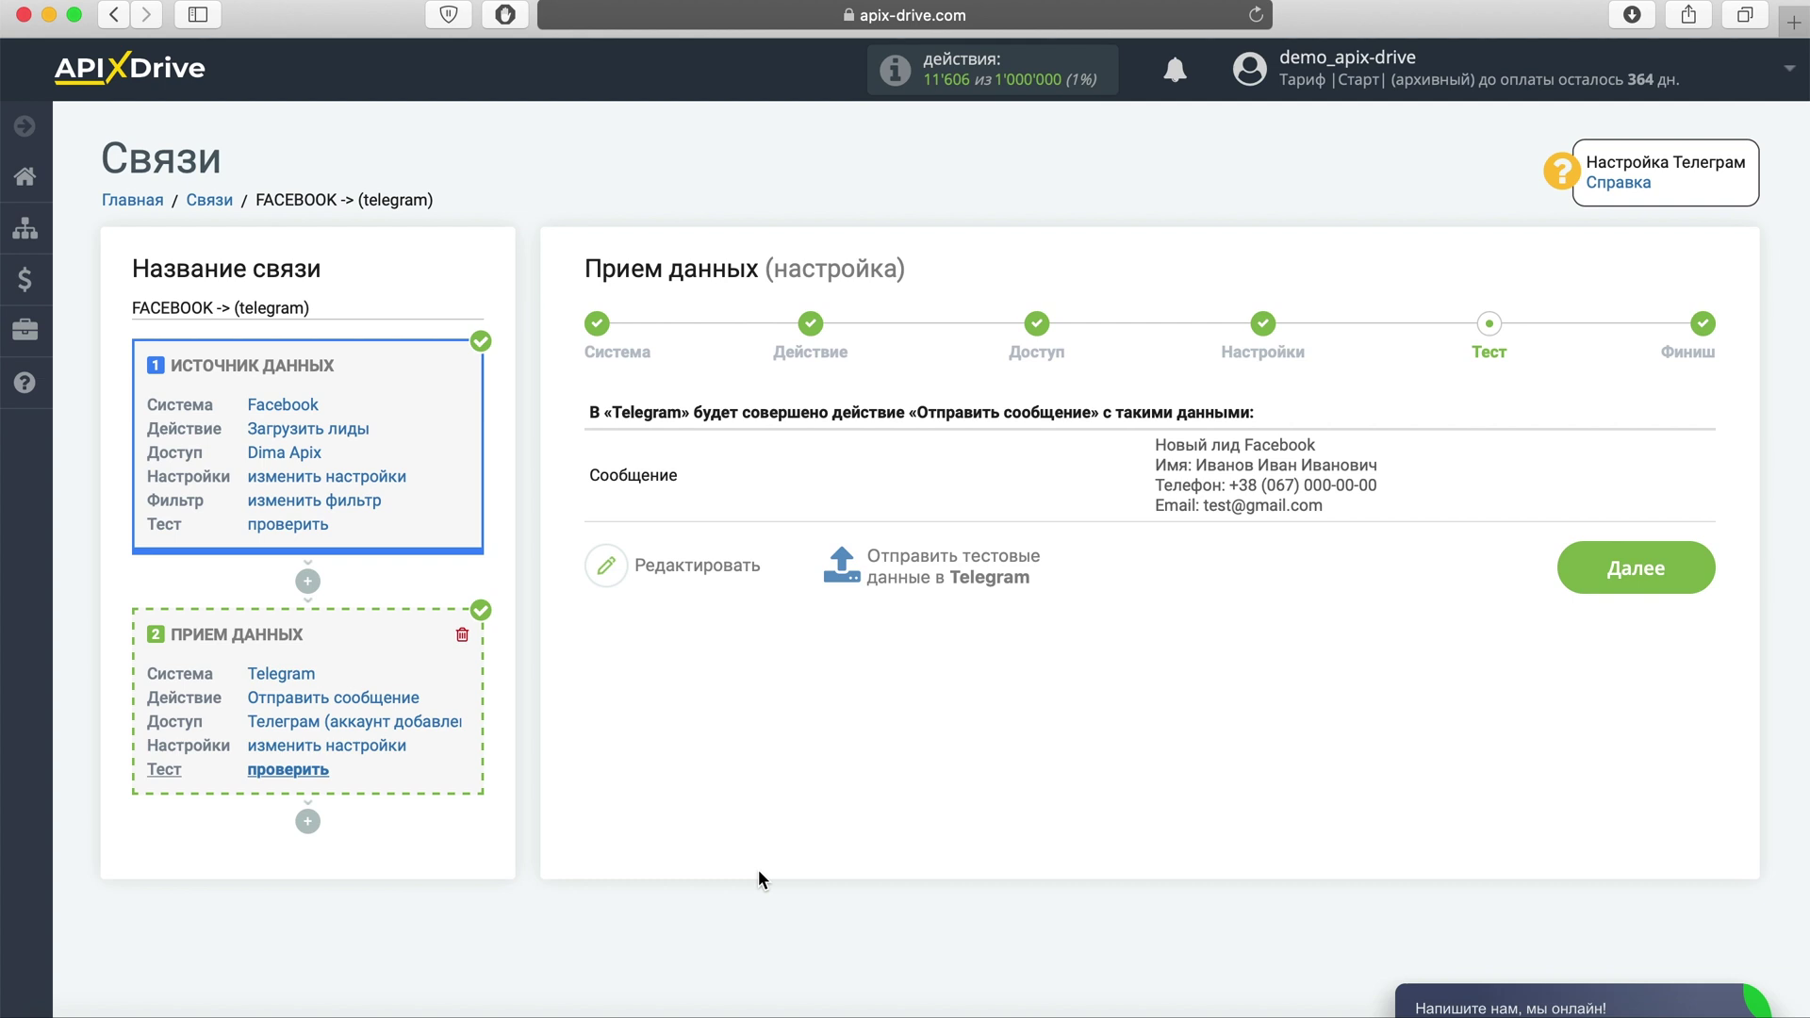
{"action": "left_click", "coordinate": [903, 573]}
{"action": "key", "text": "super+Tab"}
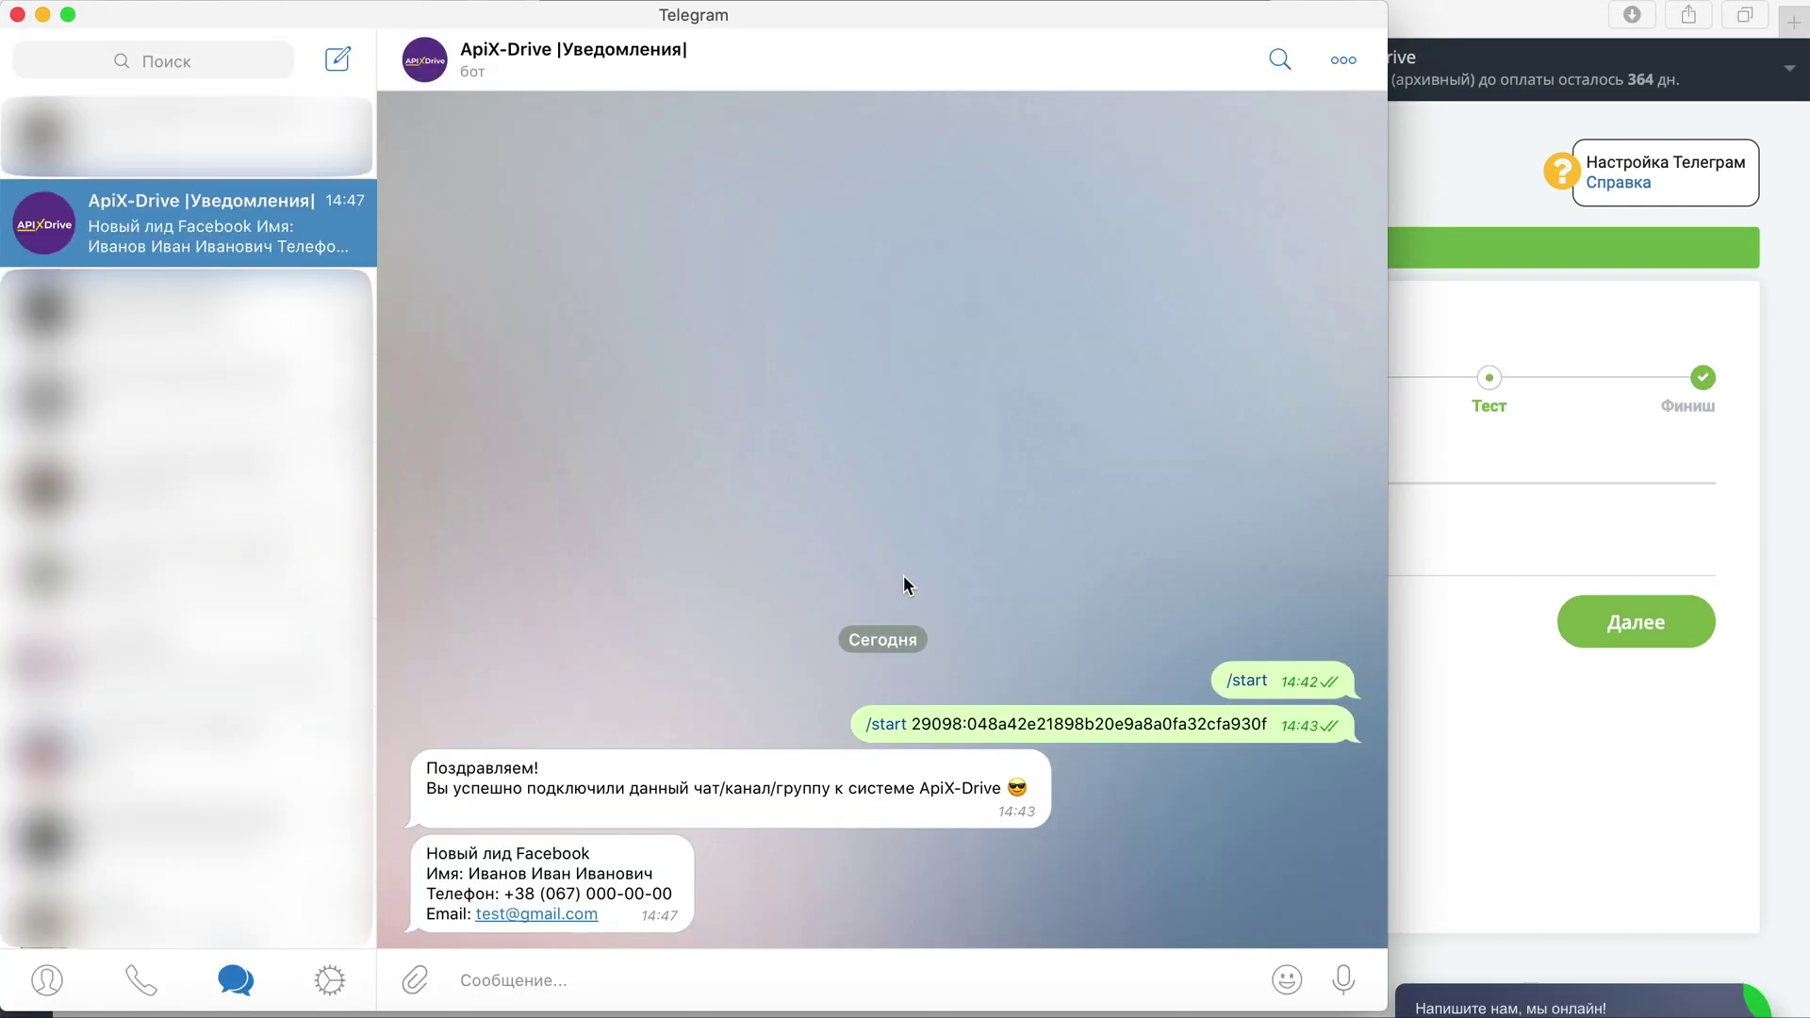
- Return to ApiX-Drive, finish the data receiver setup and enable automatic updating for the connection
{"action": "key", "text": "super+Tab"}
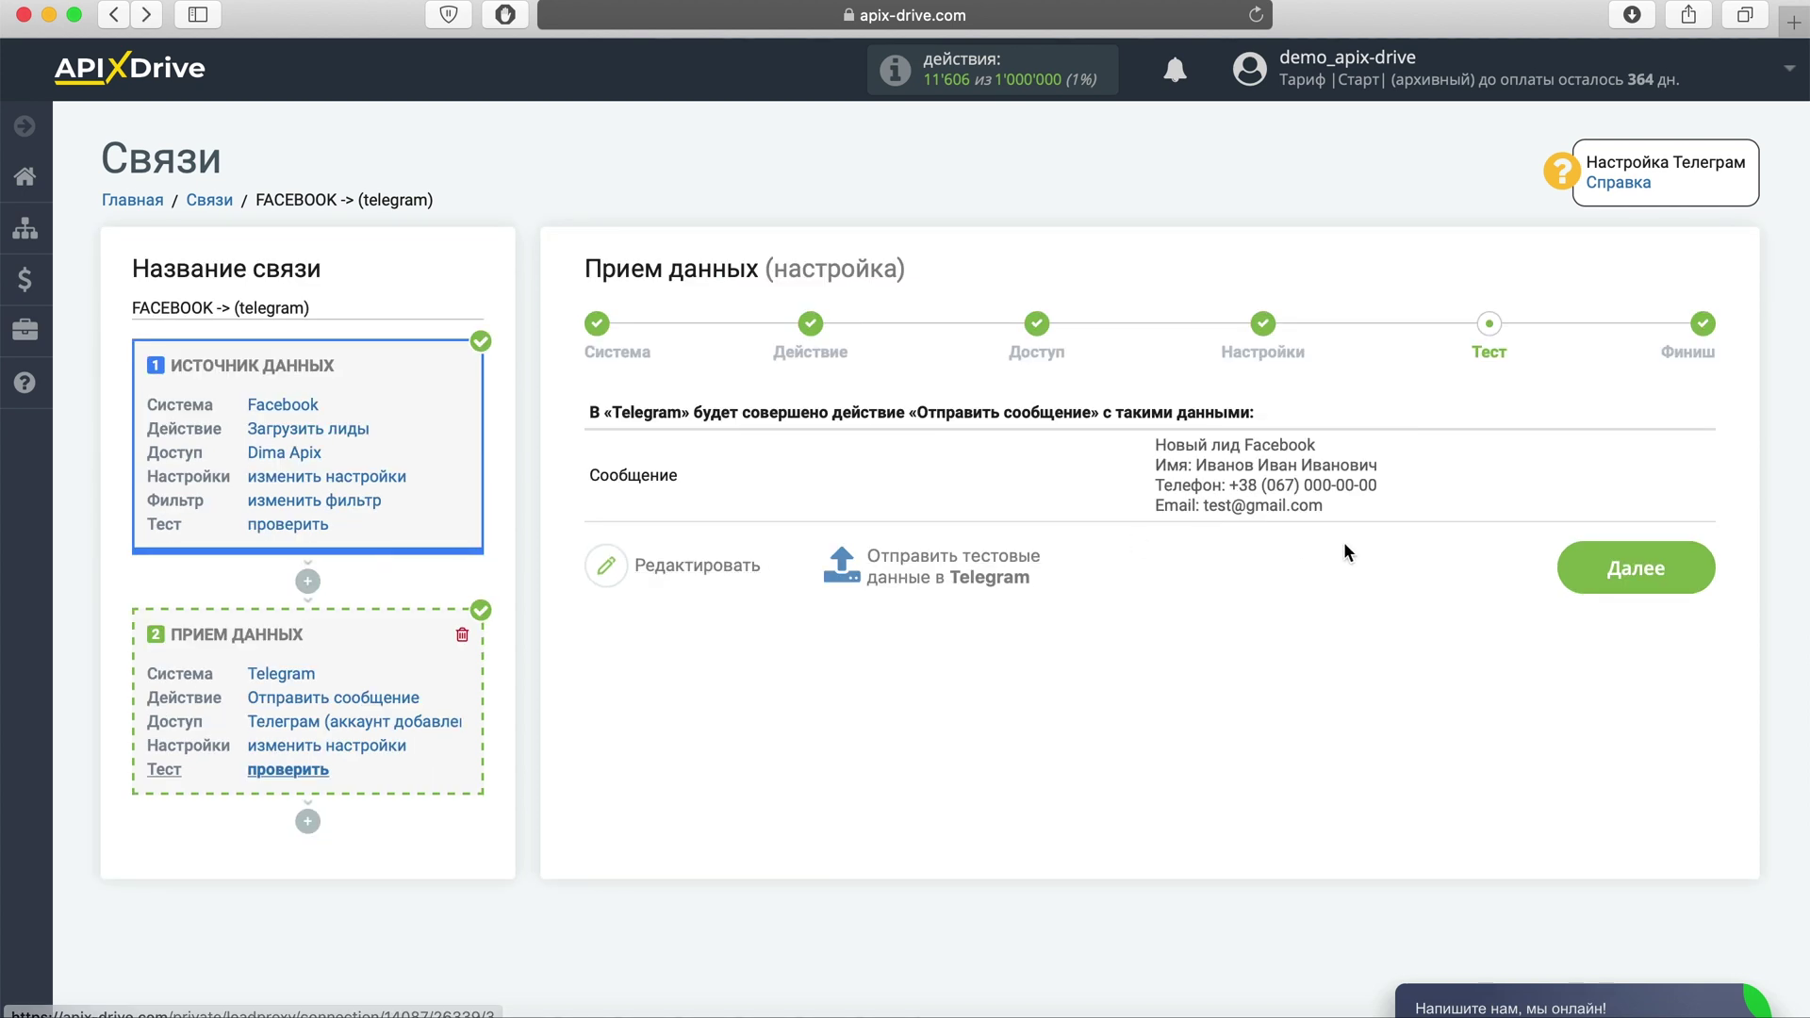
{"action": "left_click", "coordinate": [1609, 563]}
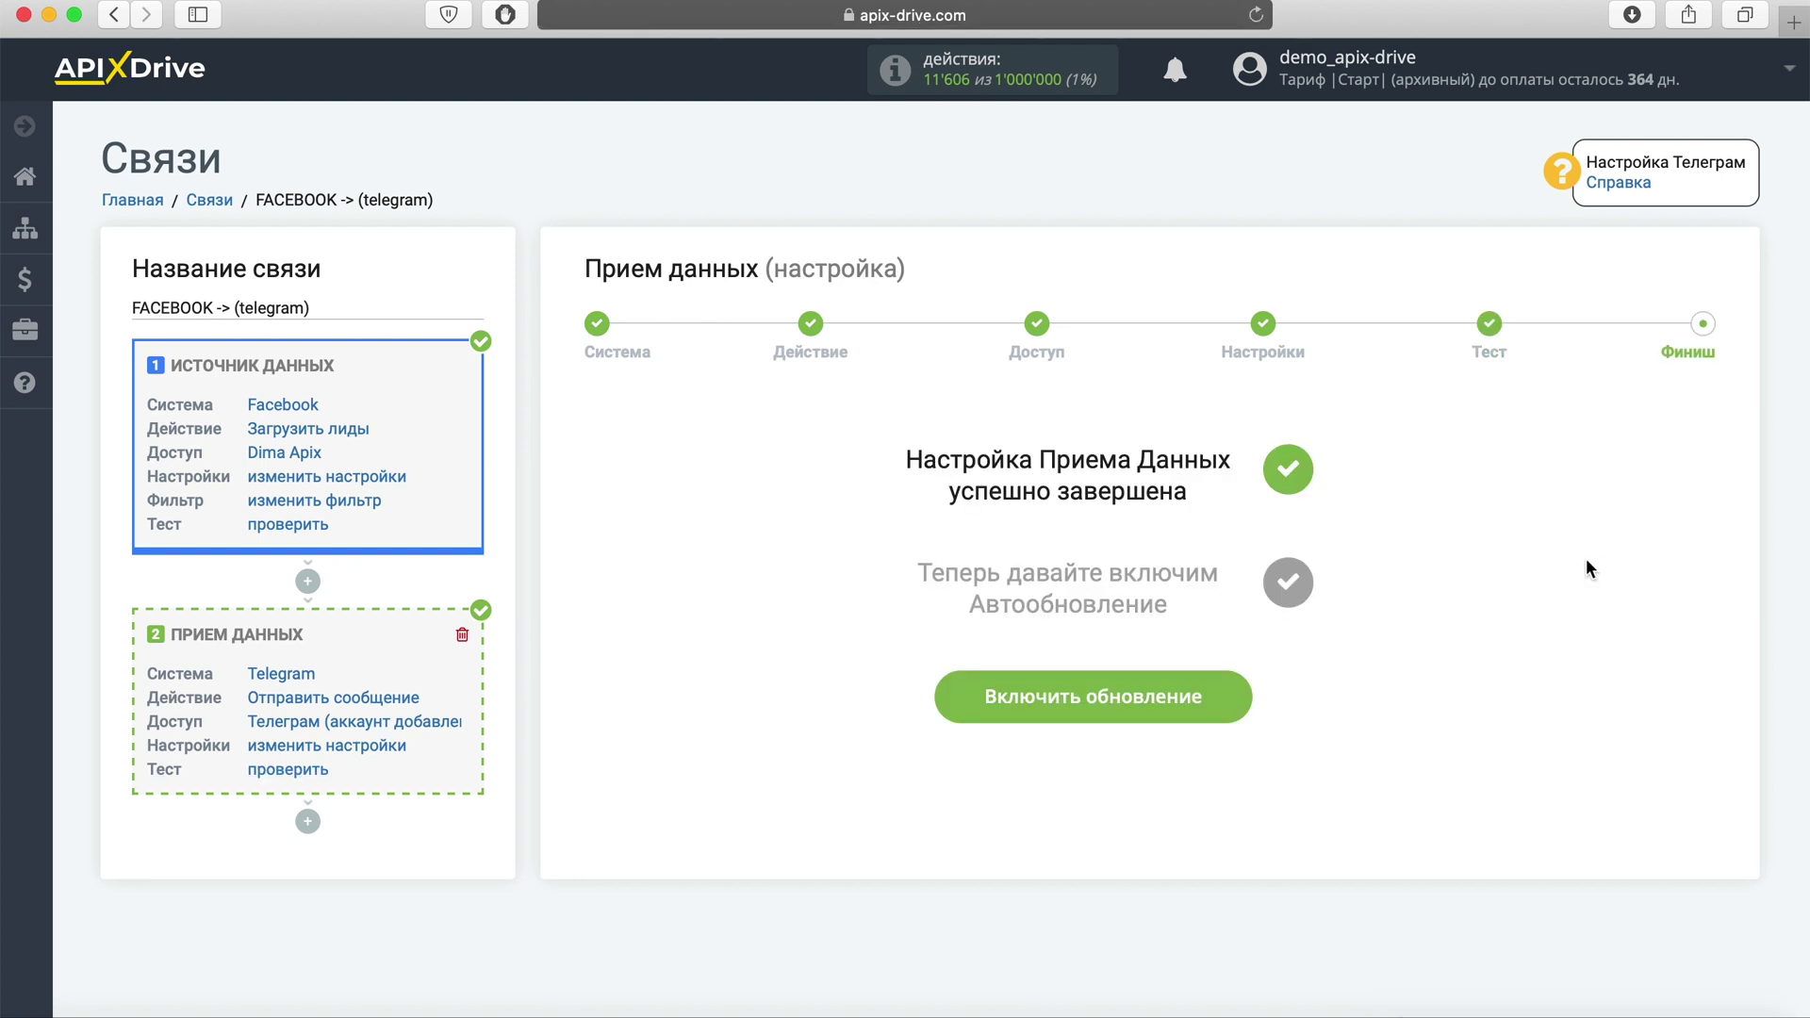
{"action": "left_click", "coordinate": [1231, 688]}
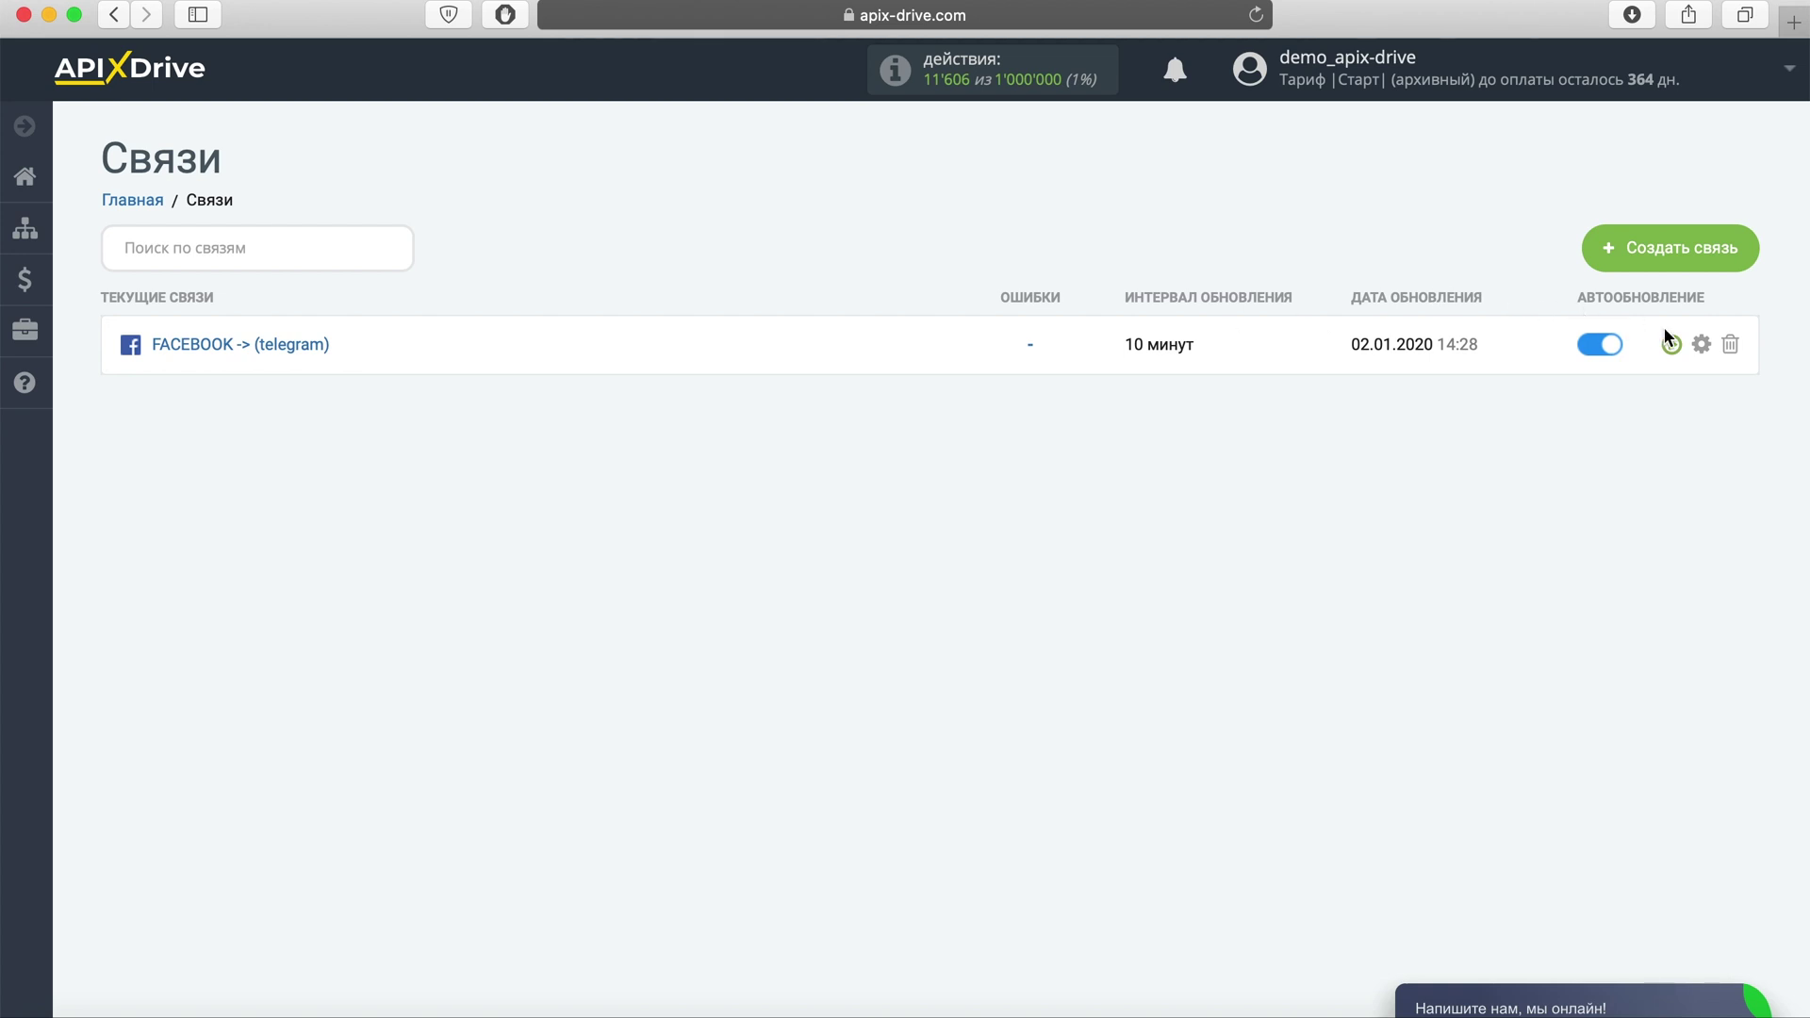
- View the available update intervals in the FACEBOOK -> (telegram) connection's settings, and close them without changes
{"action": "left_click", "coordinate": [1701, 345]}
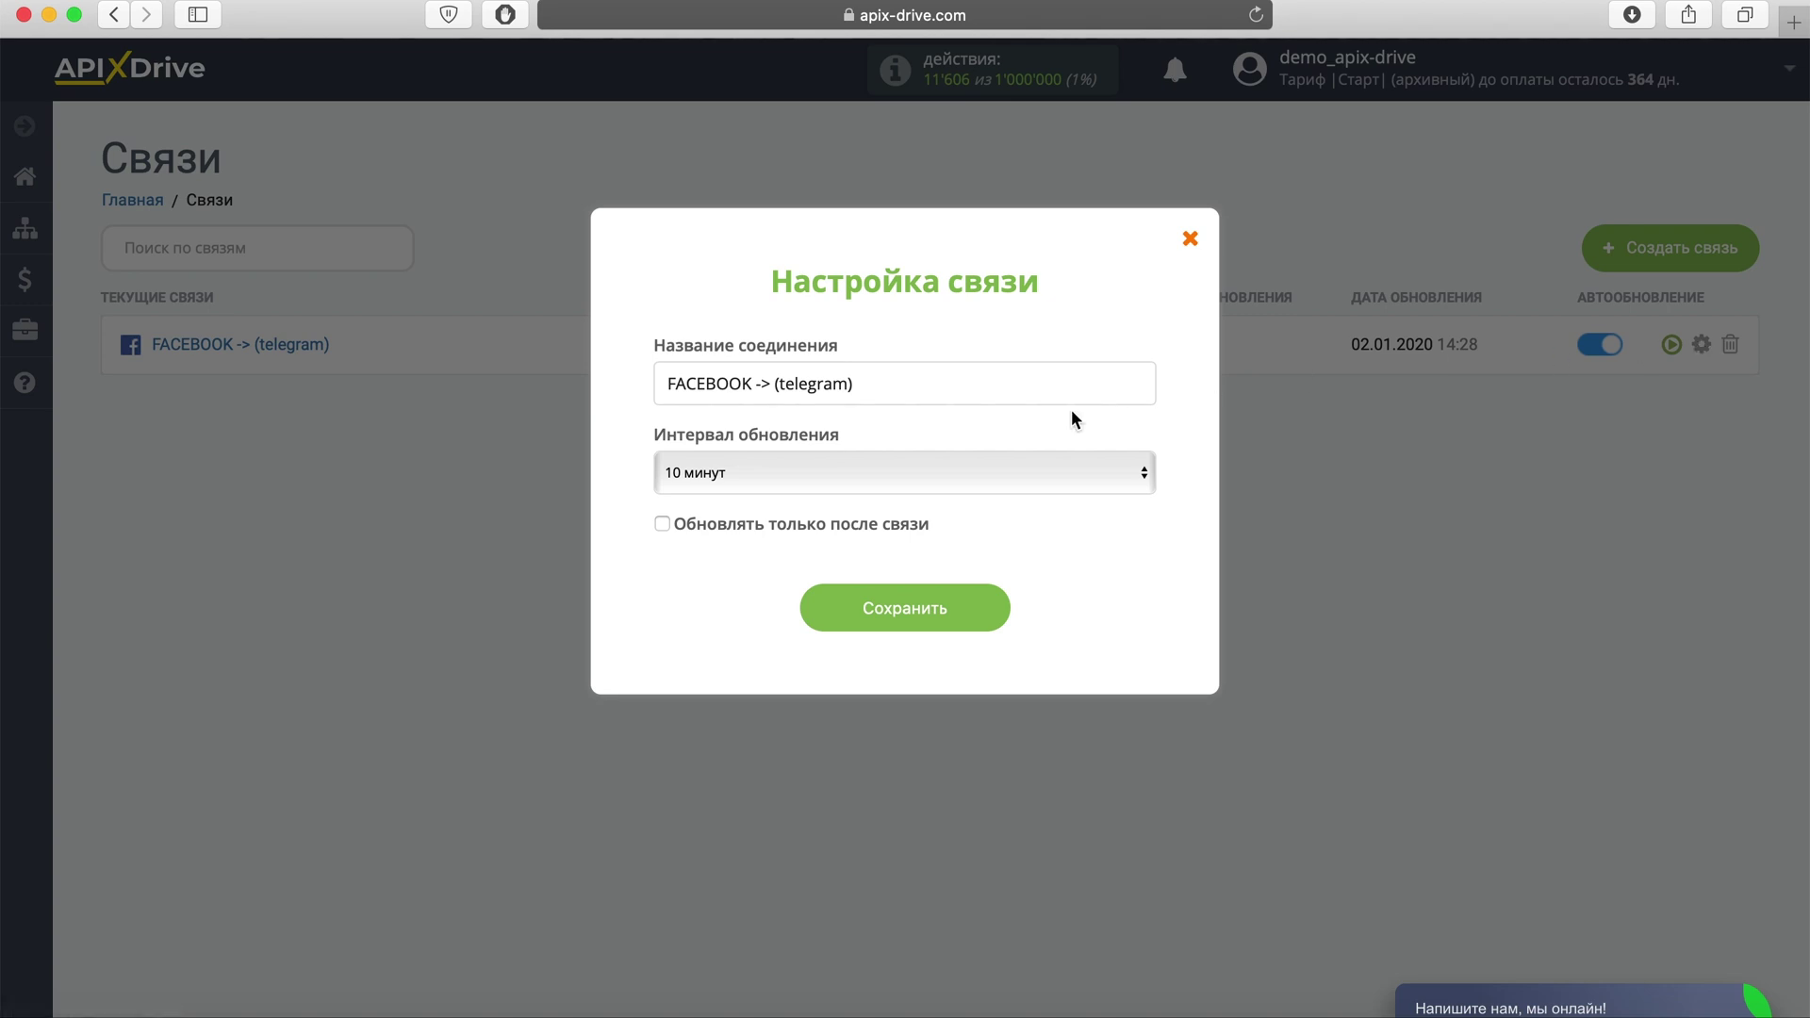
{"action": "left_click", "coordinate": [1009, 474]}
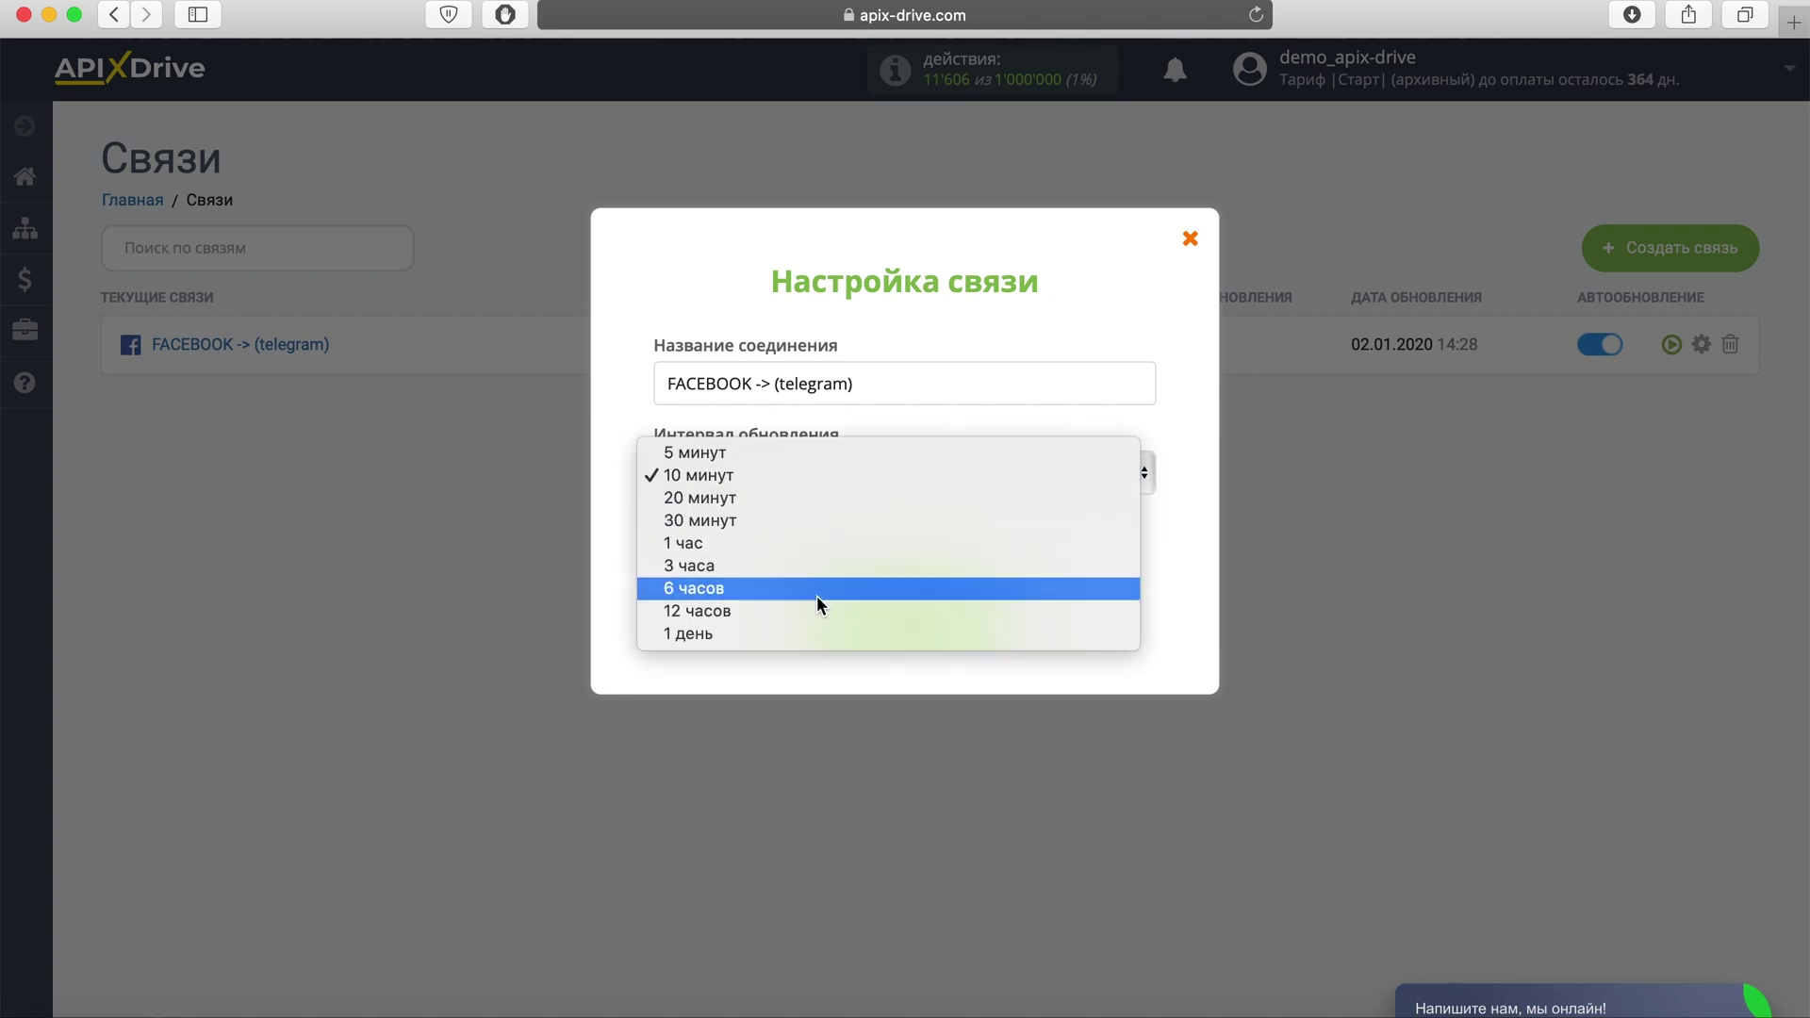
{"action": "left_click", "coordinate": [1167, 415]}
{"action": "left_click", "coordinate": [1190, 241]}
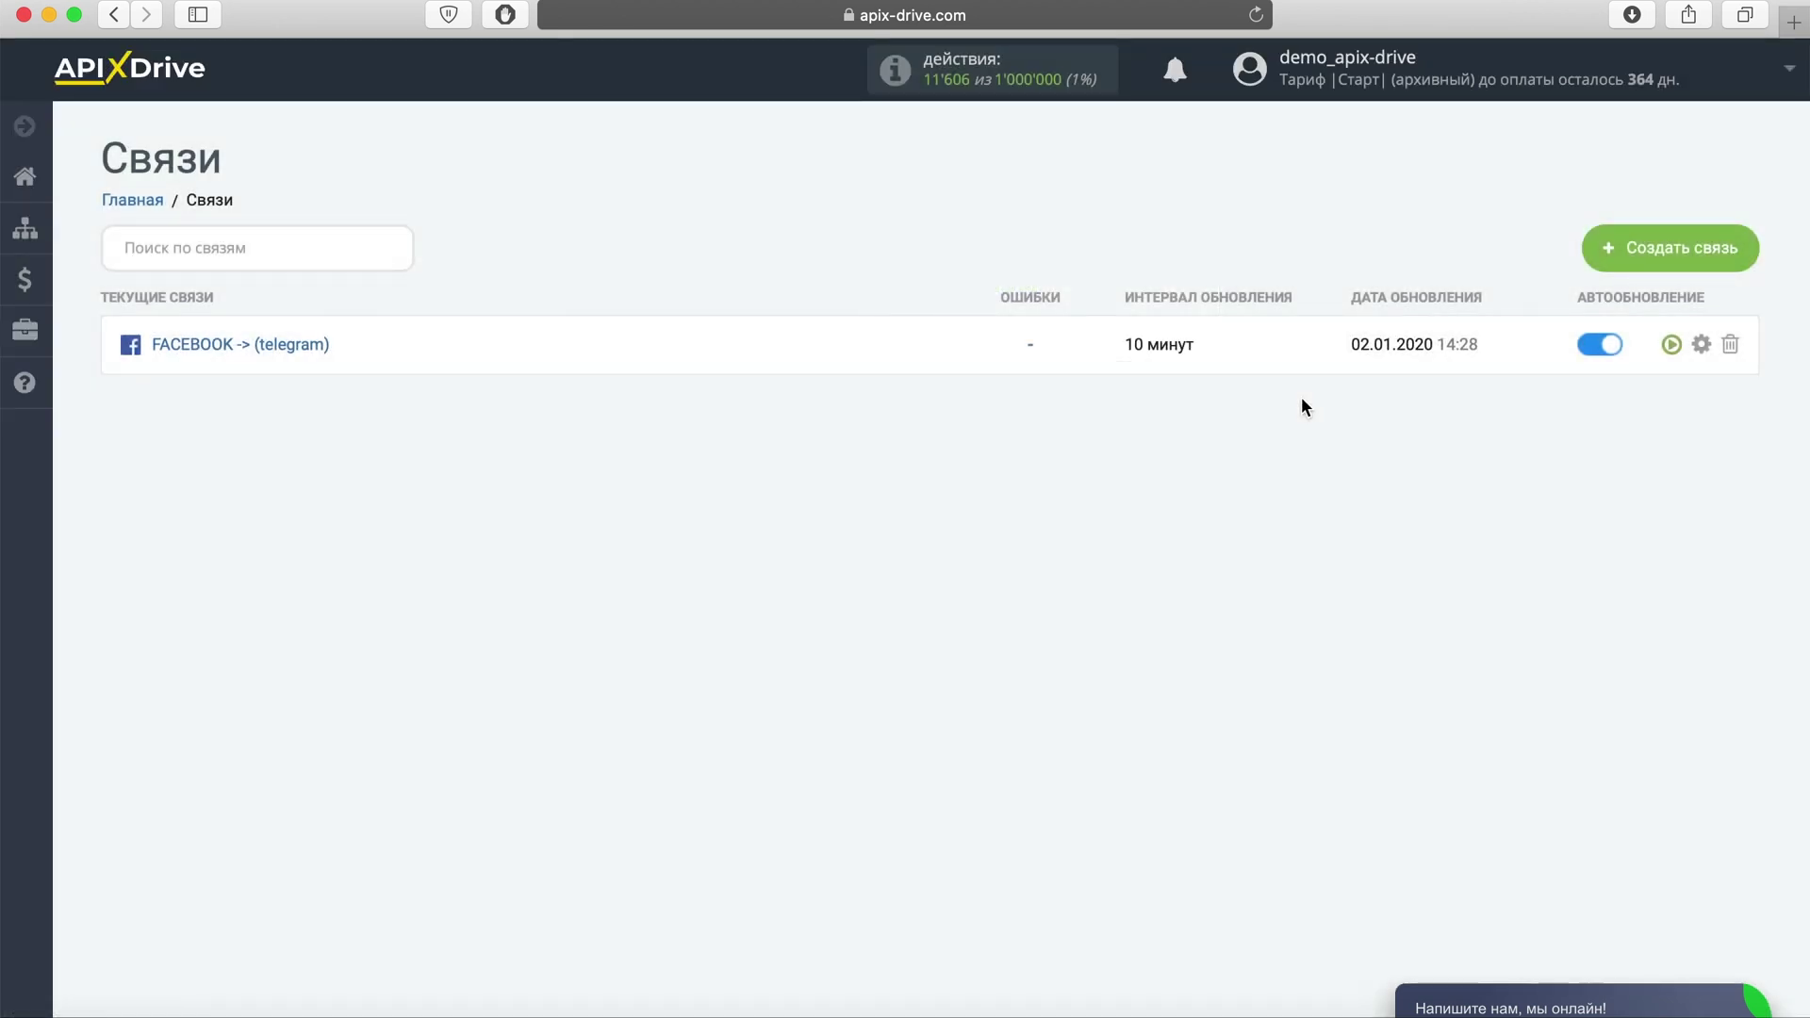